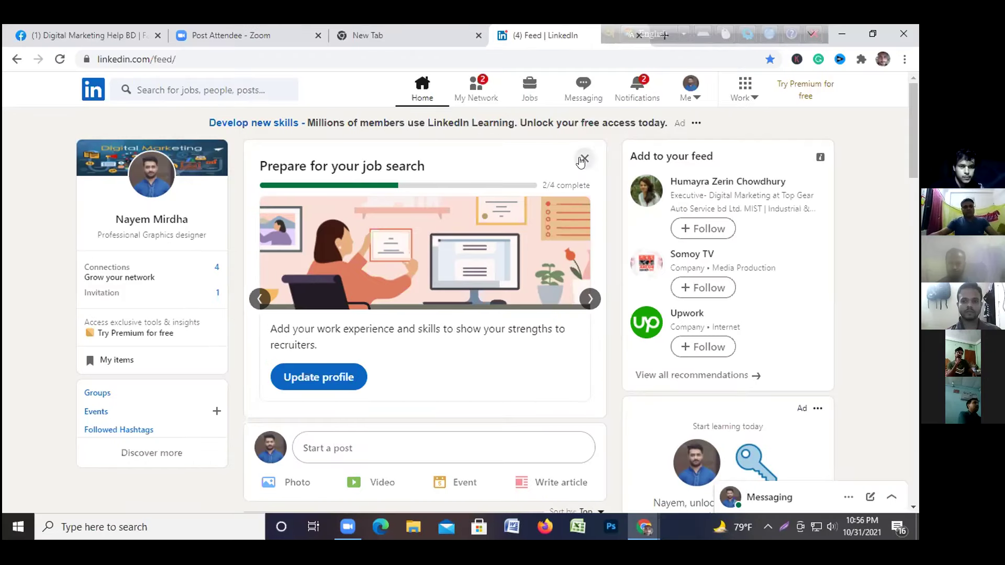
# Dismiss the job search preparation card on the home feed
pyautogui.click(478, 181)
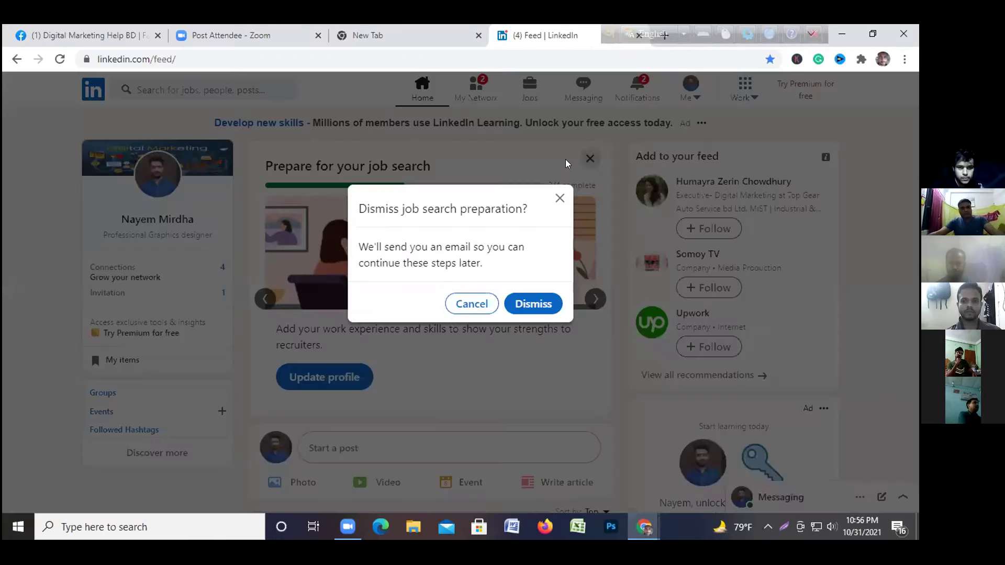
pyautogui.click(514, 300)
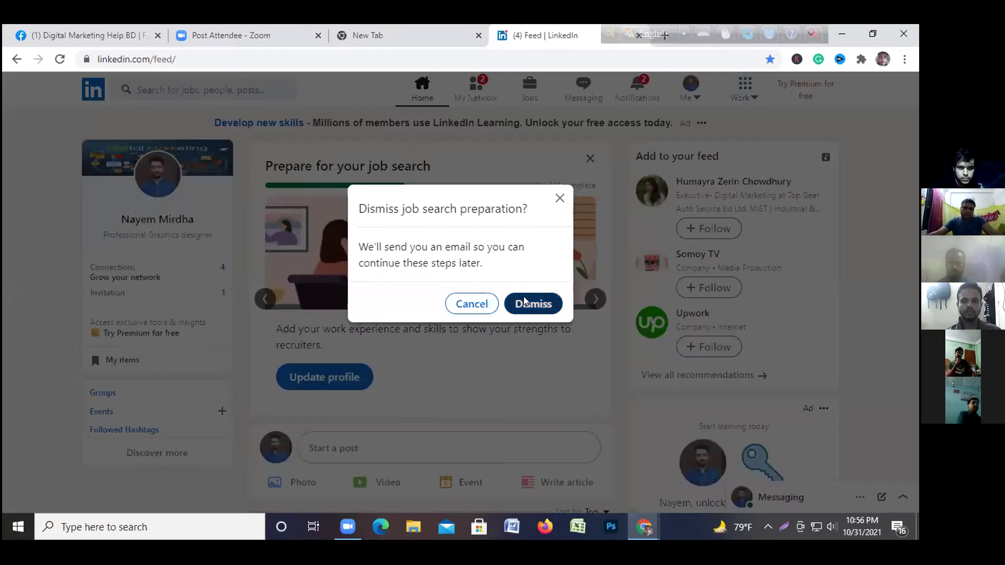
# Accept the pending connection invitation from the Digital Marketer & Social Media Expert on the My Network page
pyautogui.click(478, 93)
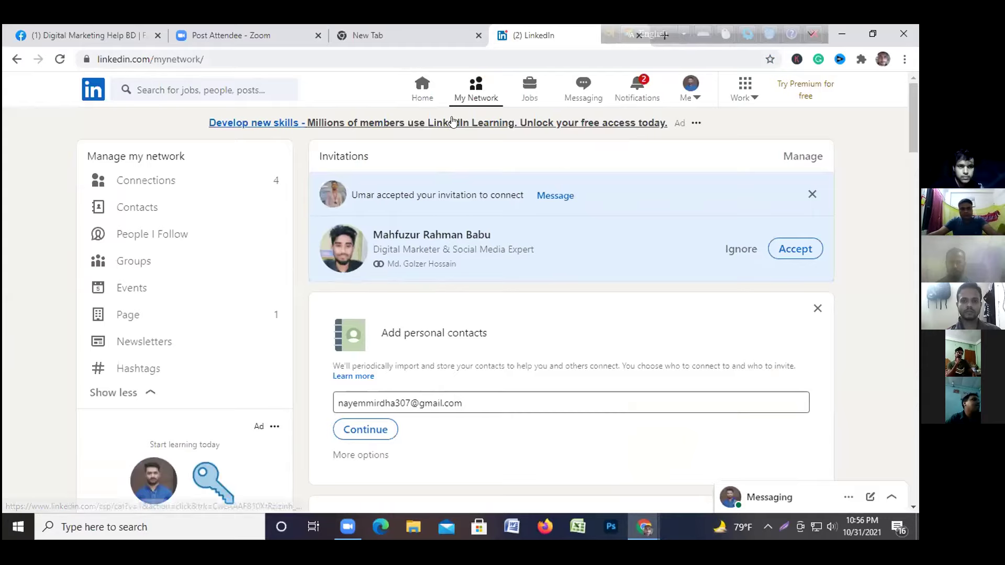
pyautogui.click(477, 92)
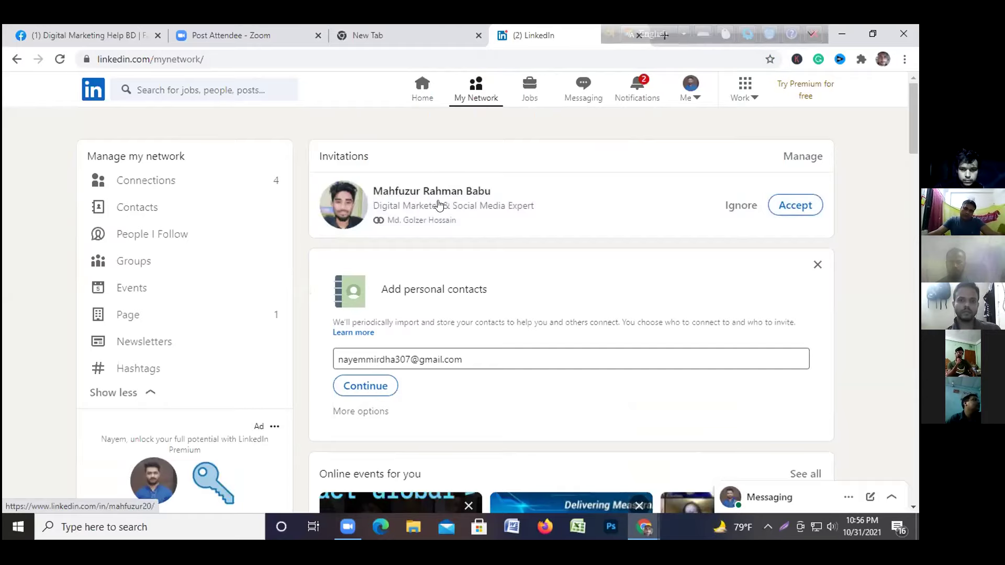
pyautogui.click(784, 208)
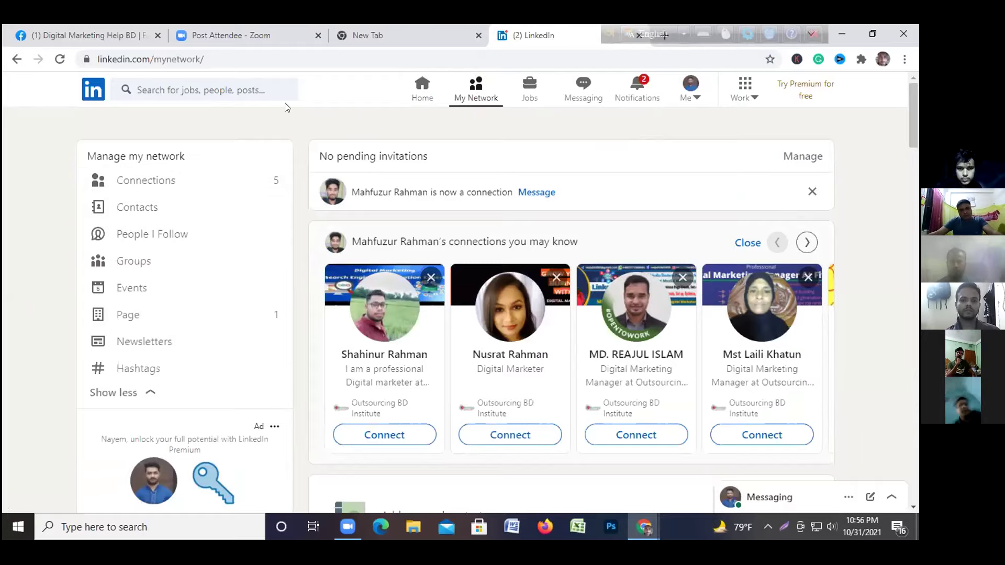
# View the profile of the CEO and Founder of Outsourcing BD Institute from the recent searches
pyautogui.click(245, 85)
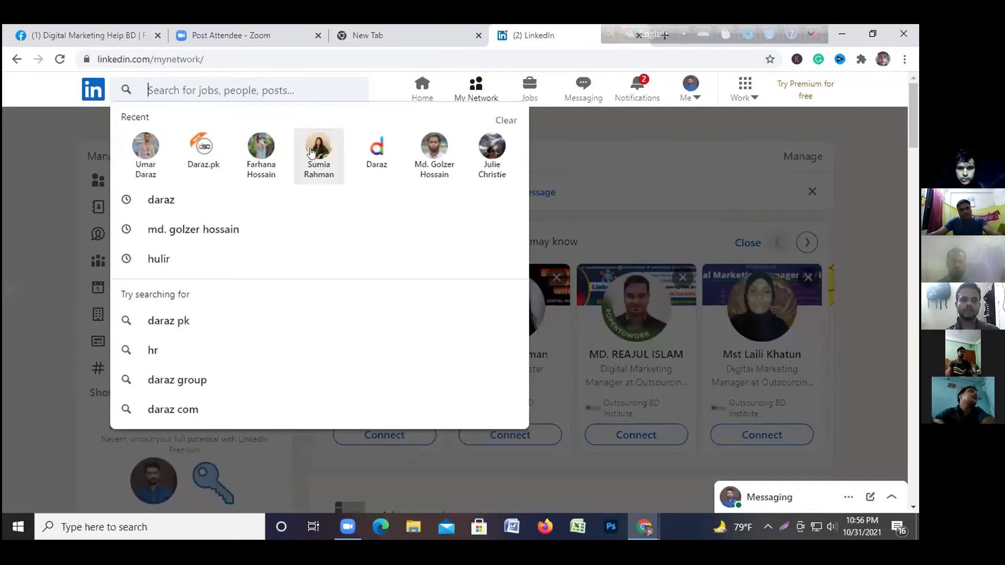
pyautogui.click(434, 149)
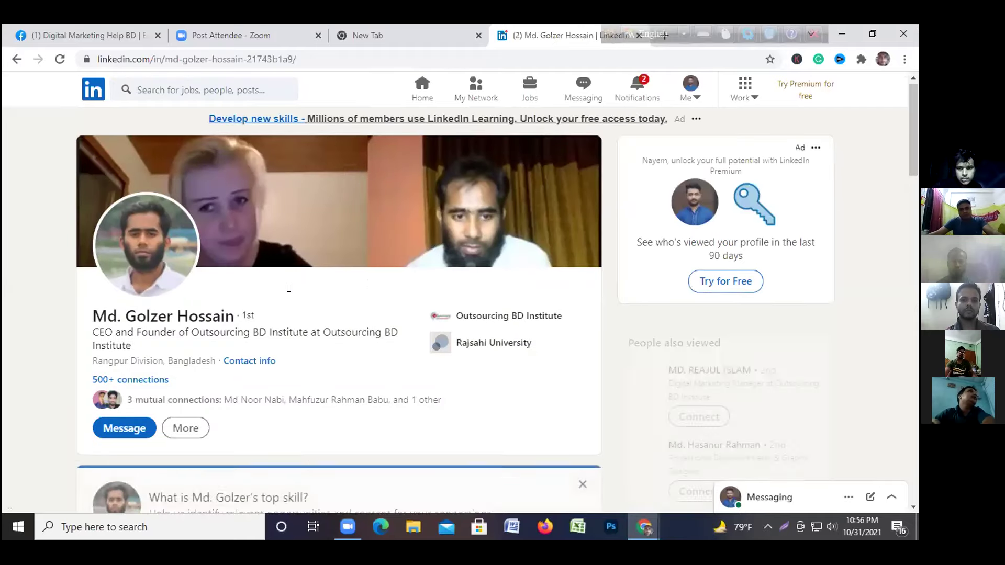
pyautogui.scroll(-5, 440, 288)
pyautogui.scroll(6, 445, 288)
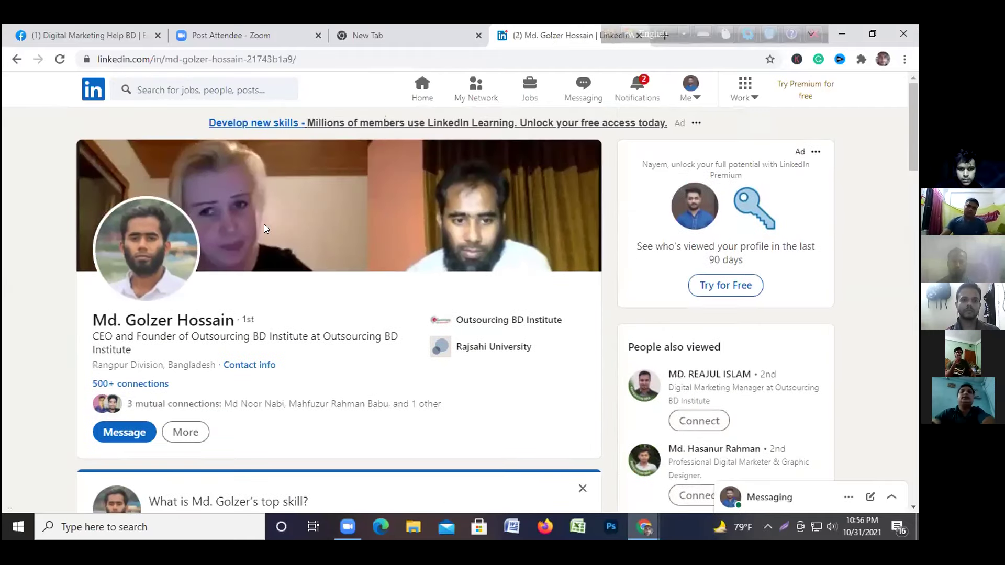
# Rerun the recent search for the Outsourcing BD Institute founder's name, view all his activity, and return to the search results
pyautogui.click(208, 88)
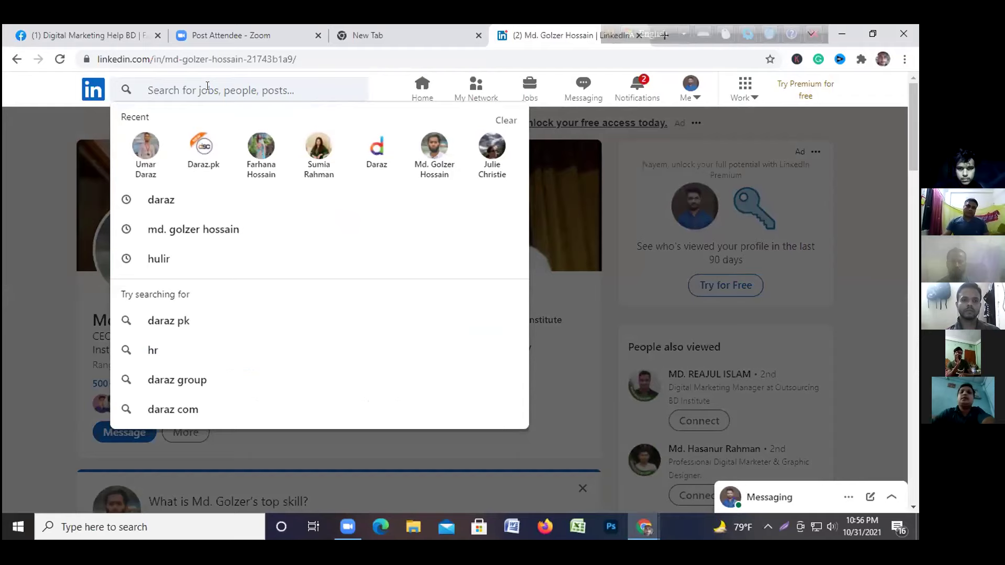
pyautogui.click(195, 232)
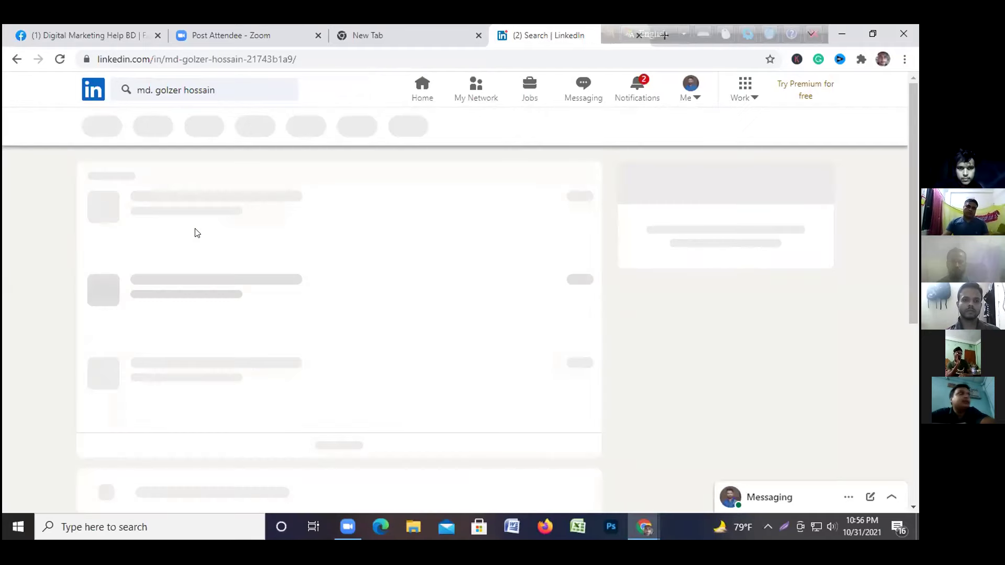
pyautogui.scroll(-1, 325, 356)
pyautogui.scroll(-3, 324, 356)
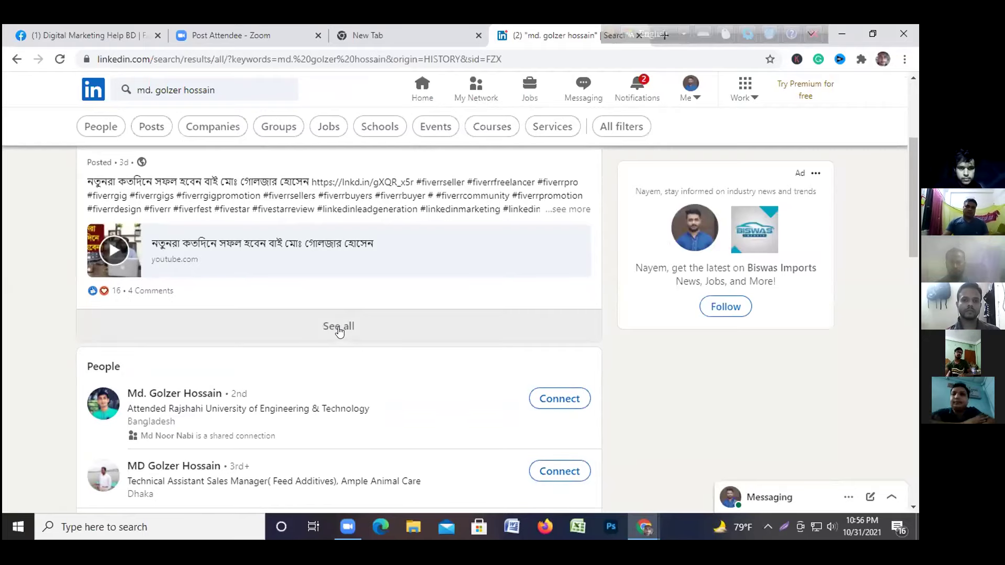
pyautogui.click(339, 331)
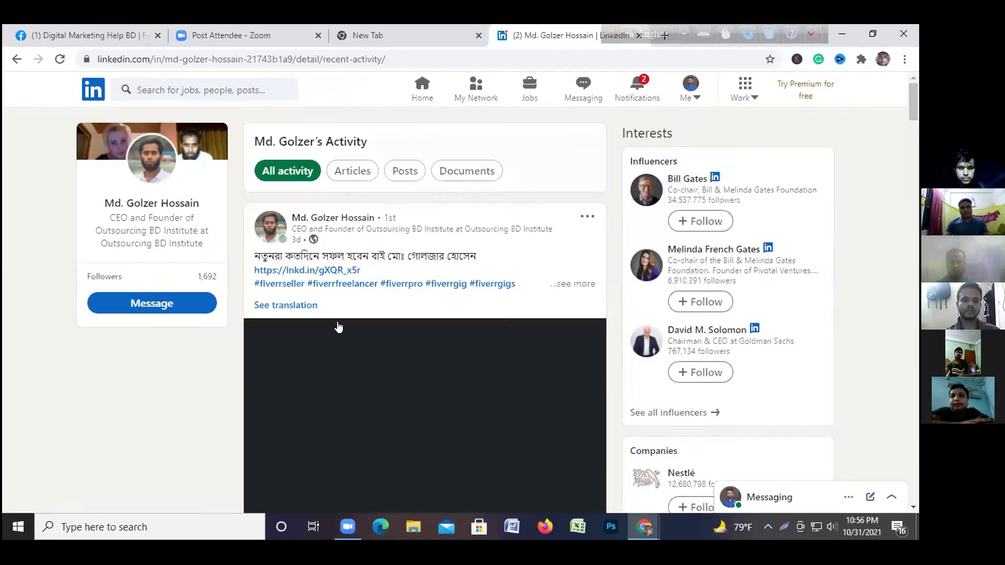
pyautogui.click(17, 59)
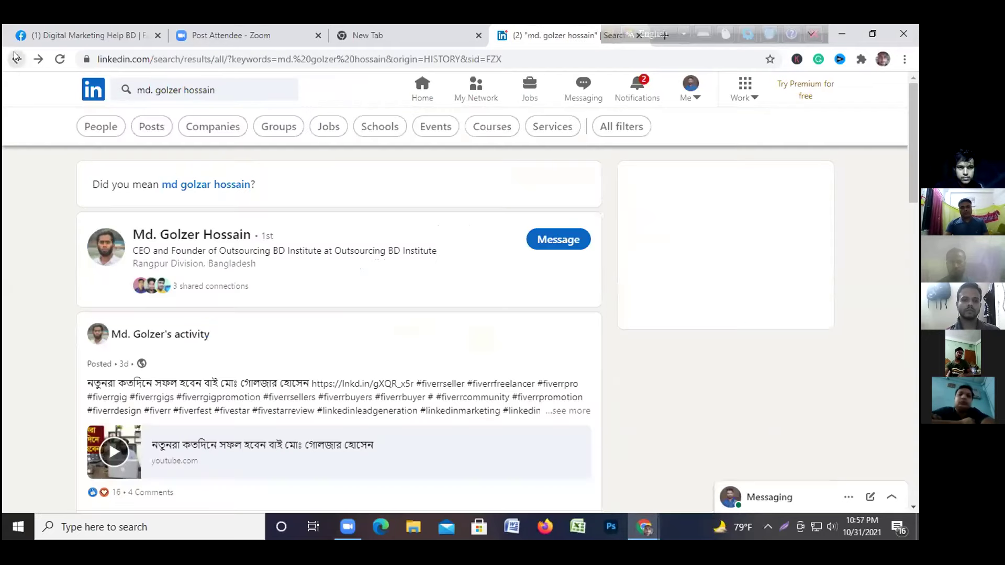
# Filter the results to people and invite the Technical Assistant Sales Manager at Ample Animal Care to connect, without a note
pyautogui.click(94, 129)
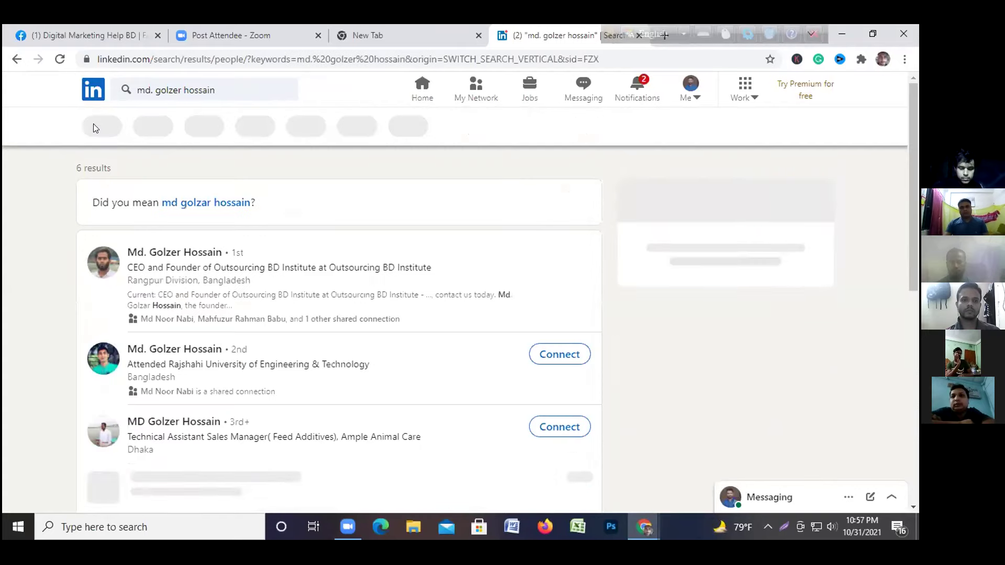
pyautogui.scroll(-4, 212, 287)
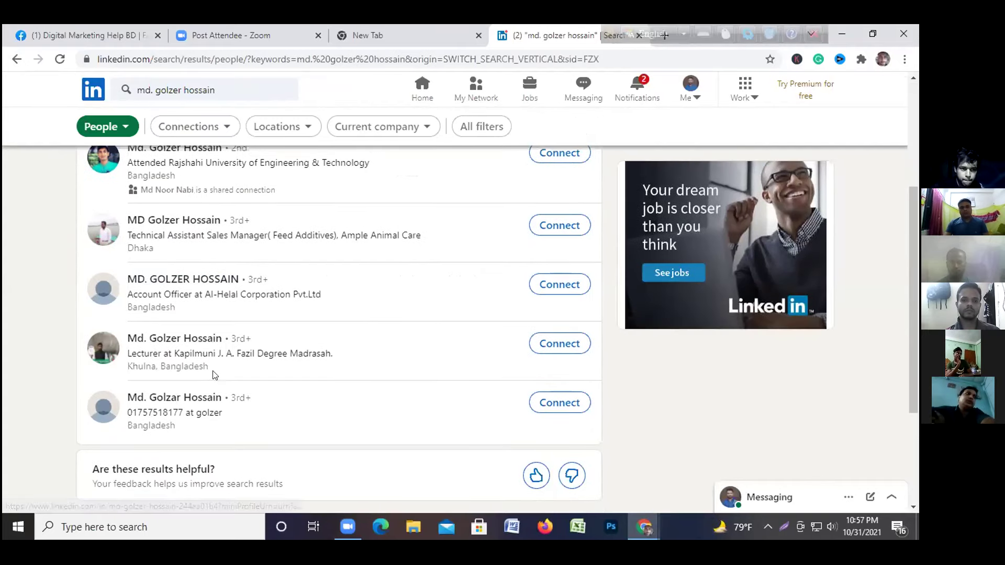
pyautogui.scroll(1, 213, 376)
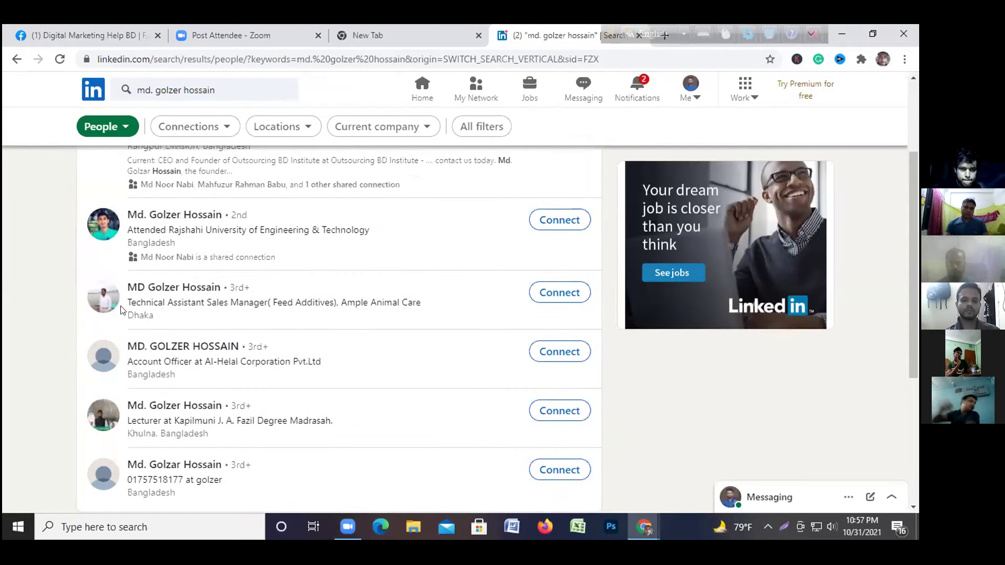
pyautogui.click(536, 293)
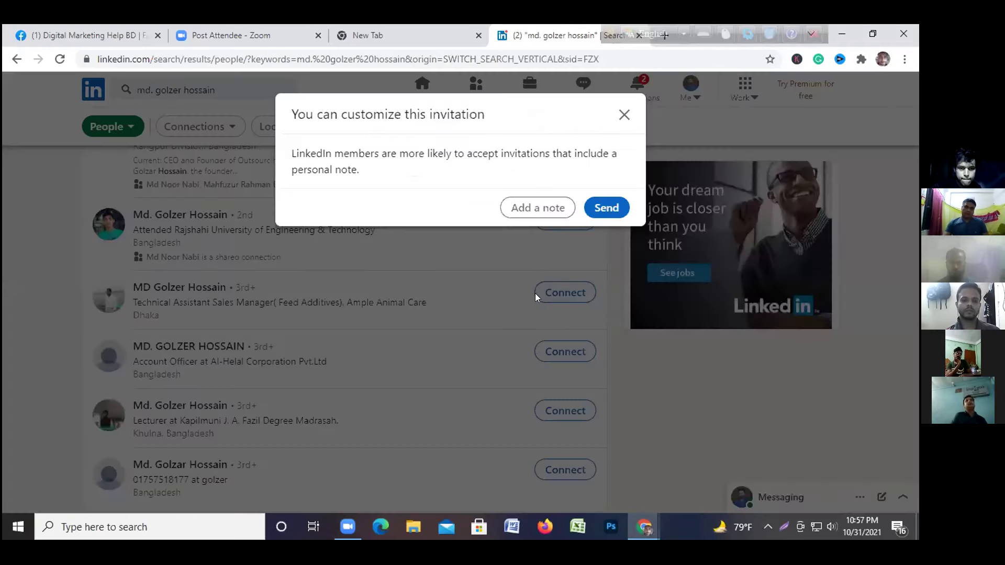
pyautogui.click(603, 208)
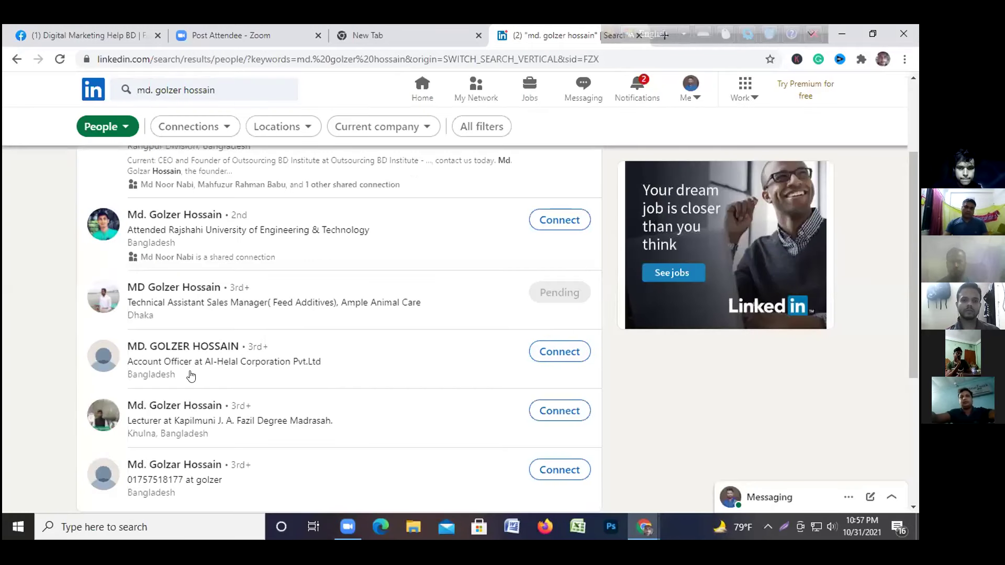
# Send connection invitations without a note to the Al-Helal Corporation account officer and the Kapilmuni J. A. Fazil Degree Madrasah lecturer
pyautogui.click(539, 350)
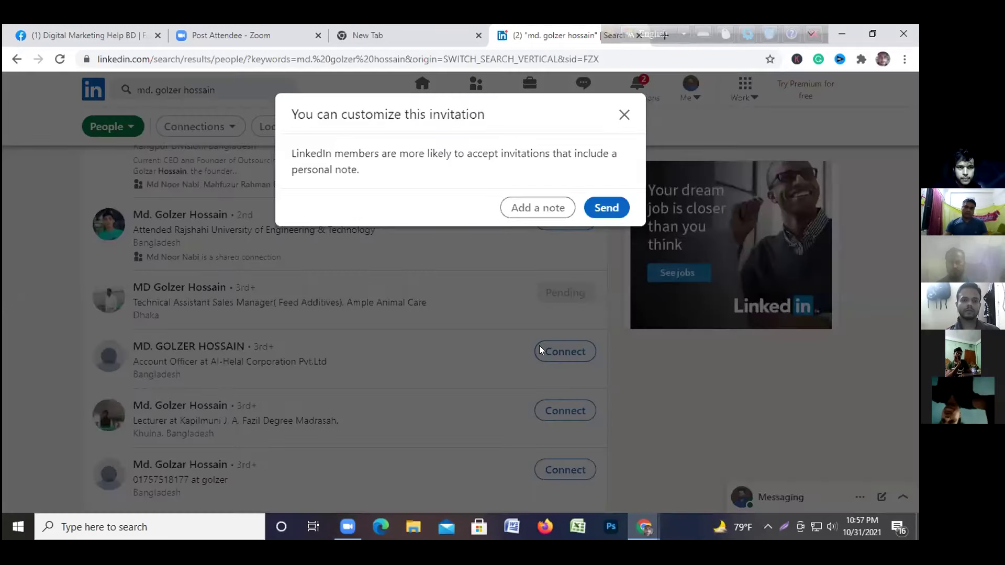
pyautogui.click(601, 208)
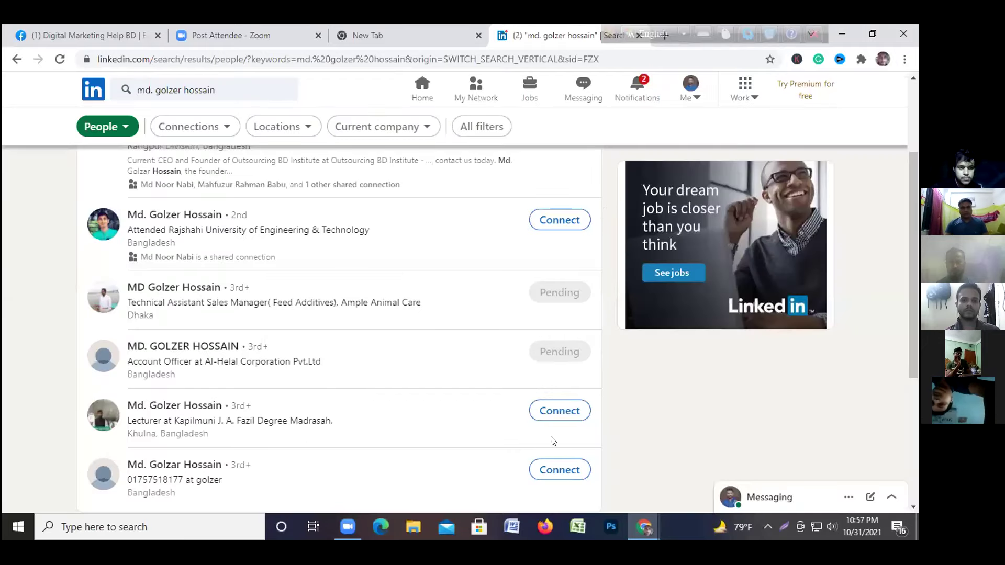
pyautogui.click(560, 409)
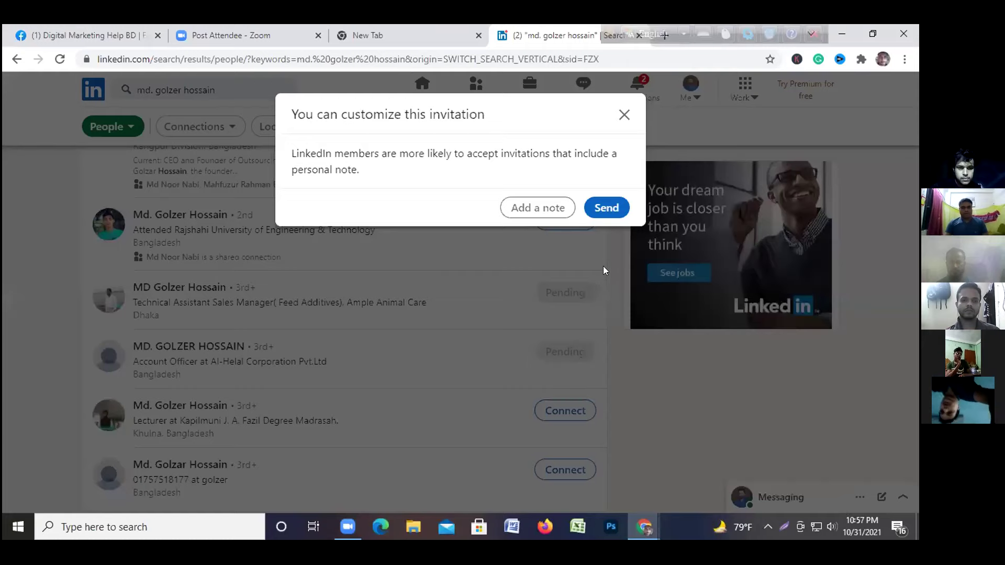
pyautogui.click(607, 207)
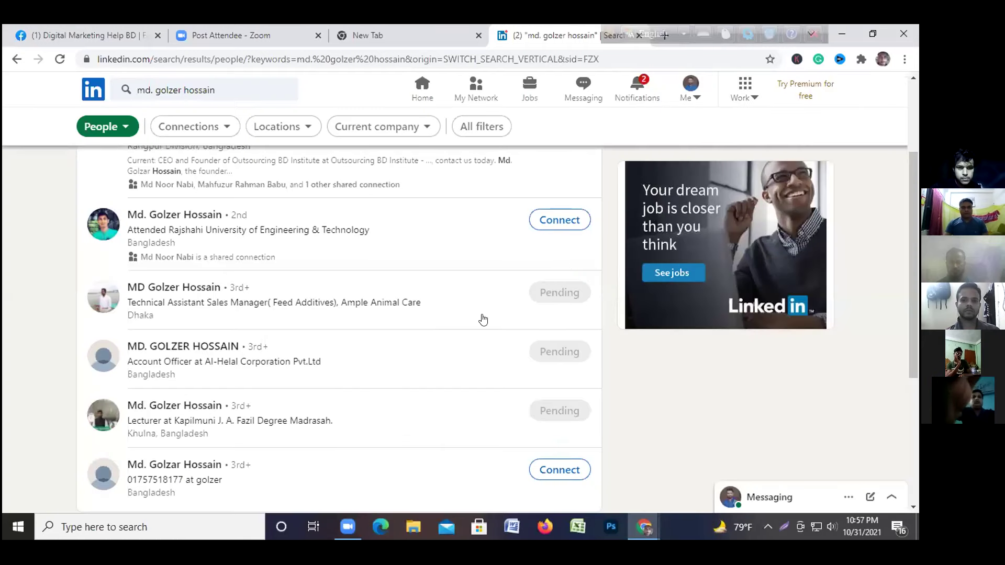
# Open the invitation manager from My Network and review the received and sent invitations
pyautogui.scroll(3, 483, 320)
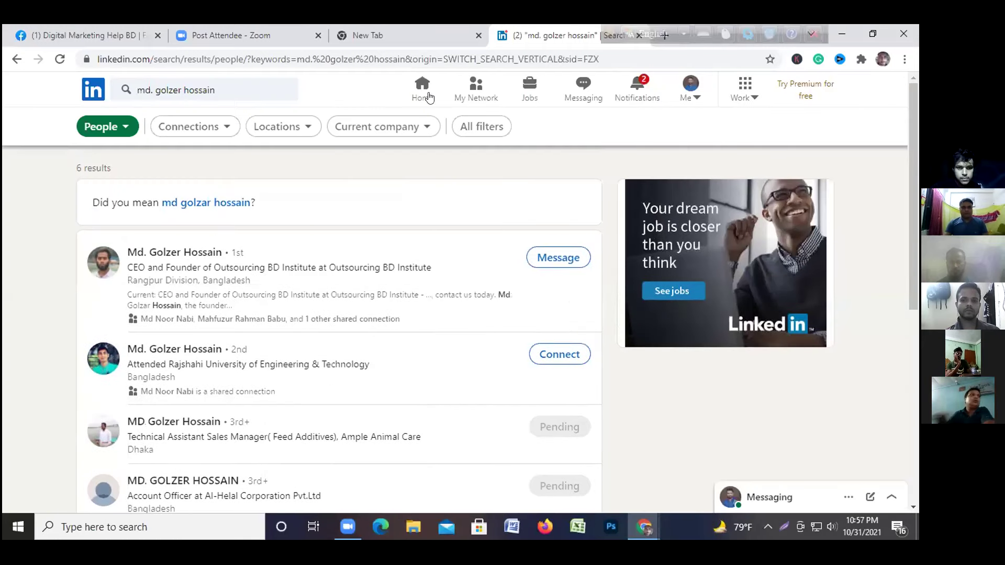
pyautogui.click(425, 94)
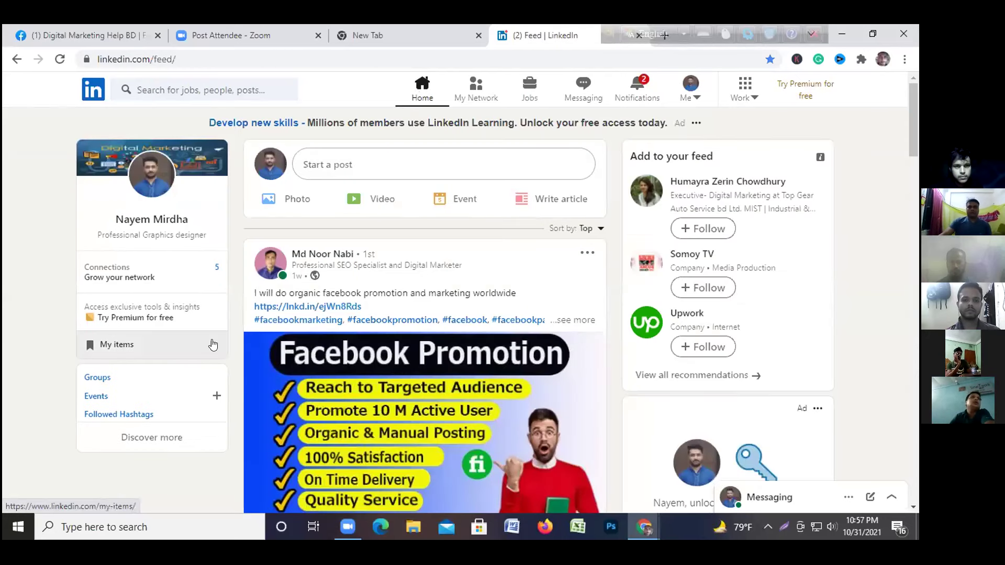
pyautogui.click(468, 92)
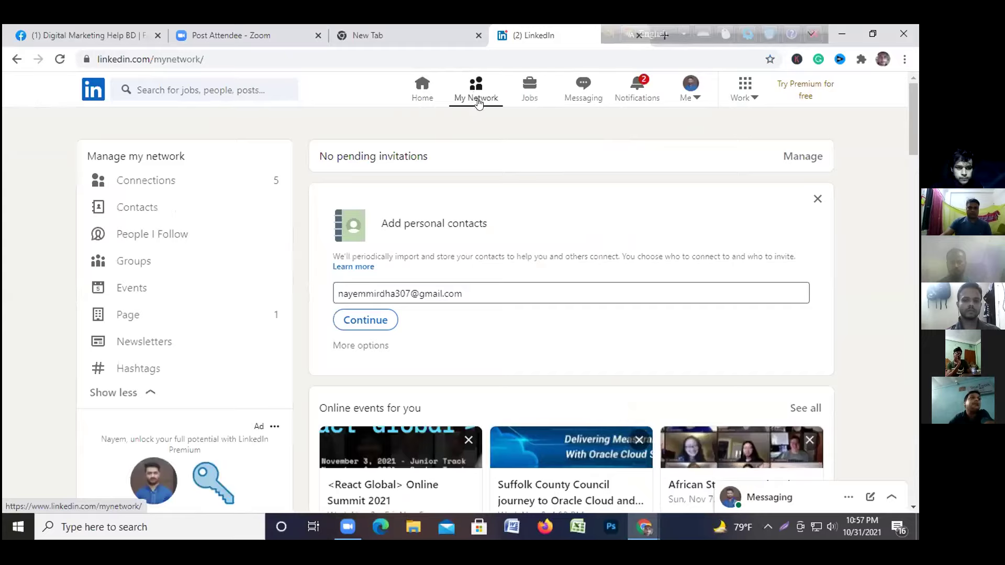
pyautogui.click(794, 159)
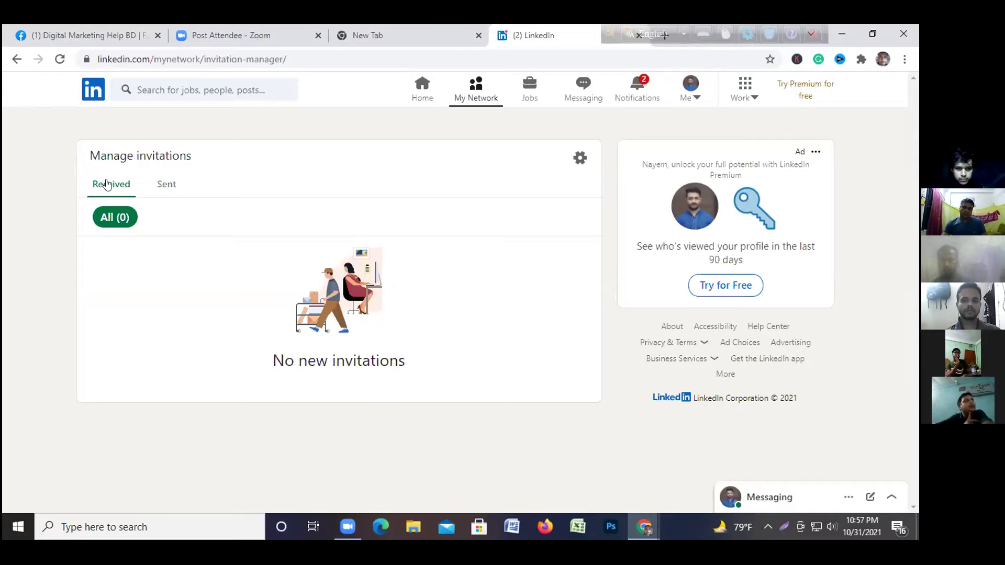
pyautogui.click(159, 185)
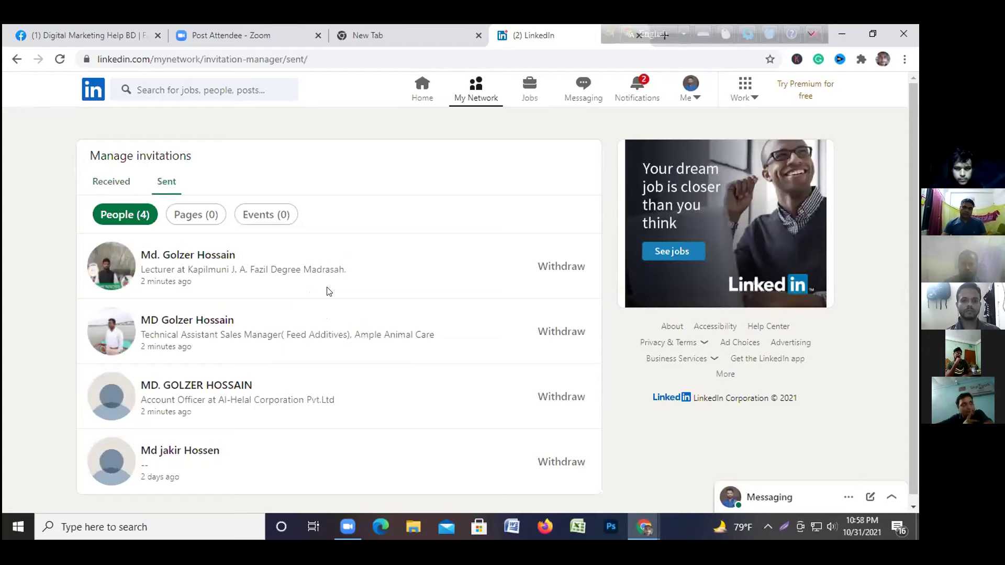
pyautogui.scroll(-1, 175, 218)
pyautogui.click(108, 176)
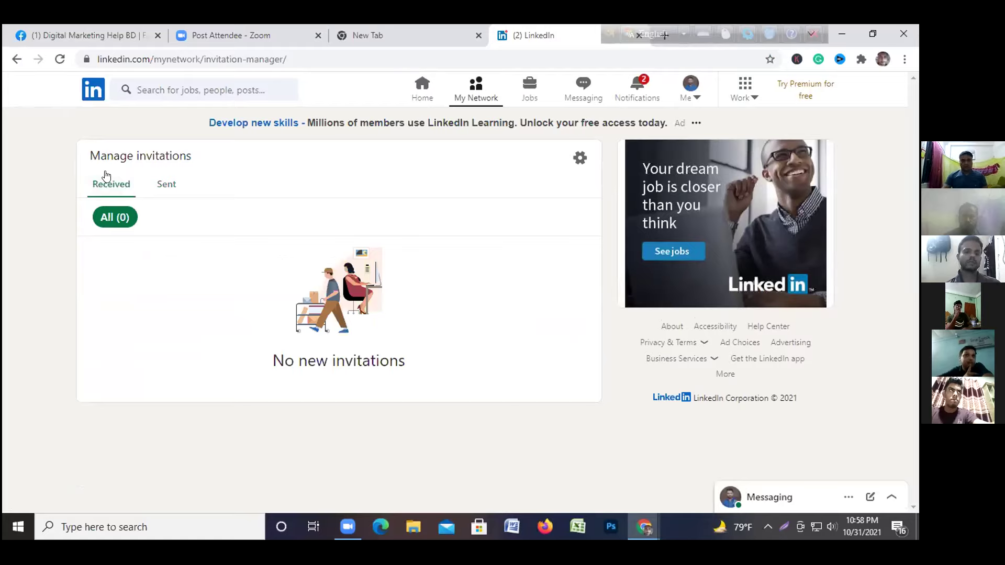
pyautogui.click(164, 189)
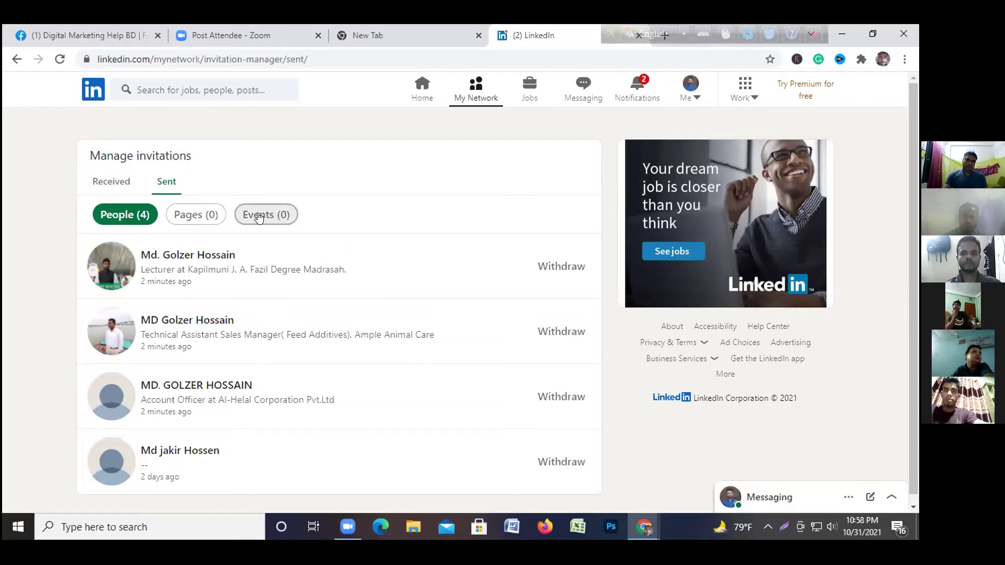
pyautogui.scroll(-1, 242, 299)
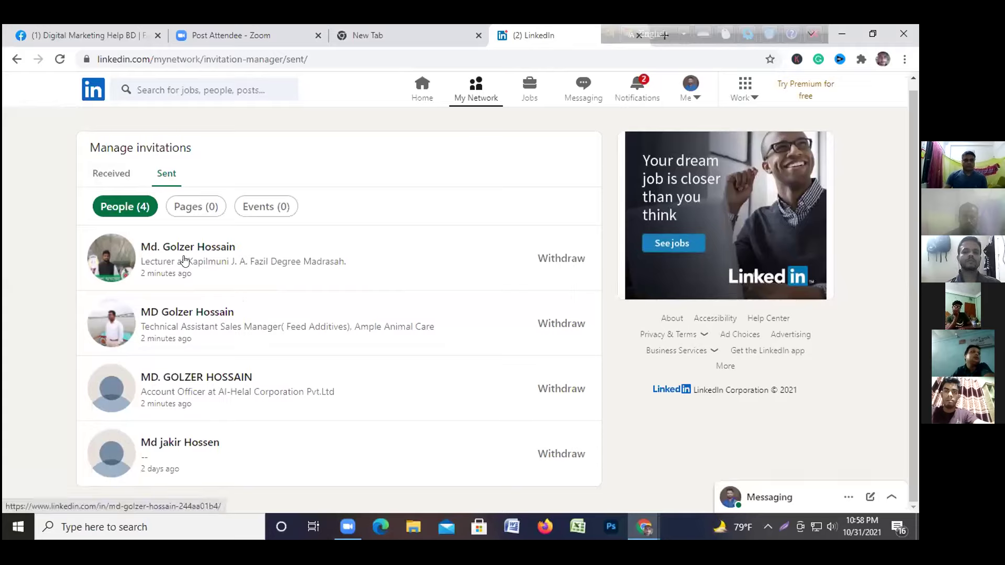
# Withdraw the sent invitations to the Kapilmuni J. A. Fazil Degree Madrasah lecturer and the Ample Animal Care Technical Assistant Sales Manager
pyautogui.click(557, 257)
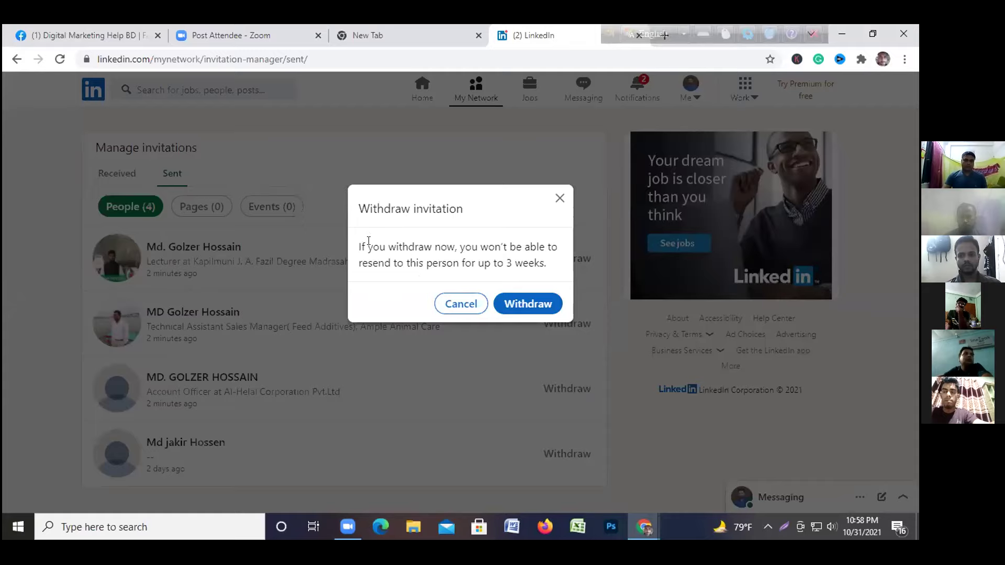
pyautogui.moveTo(540, 264); pyautogui.dragTo(359, 240)
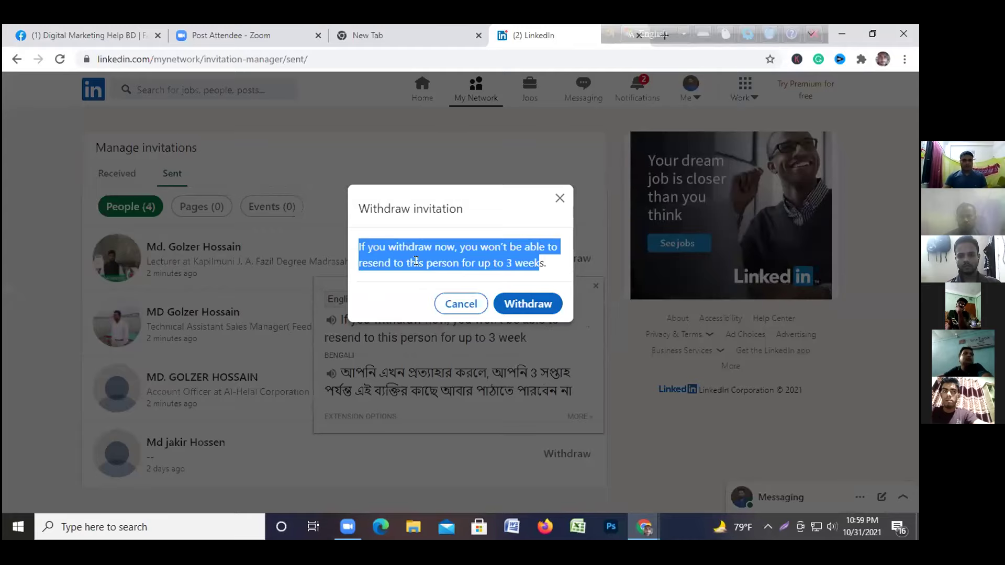
pyautogui.click(533, 304)
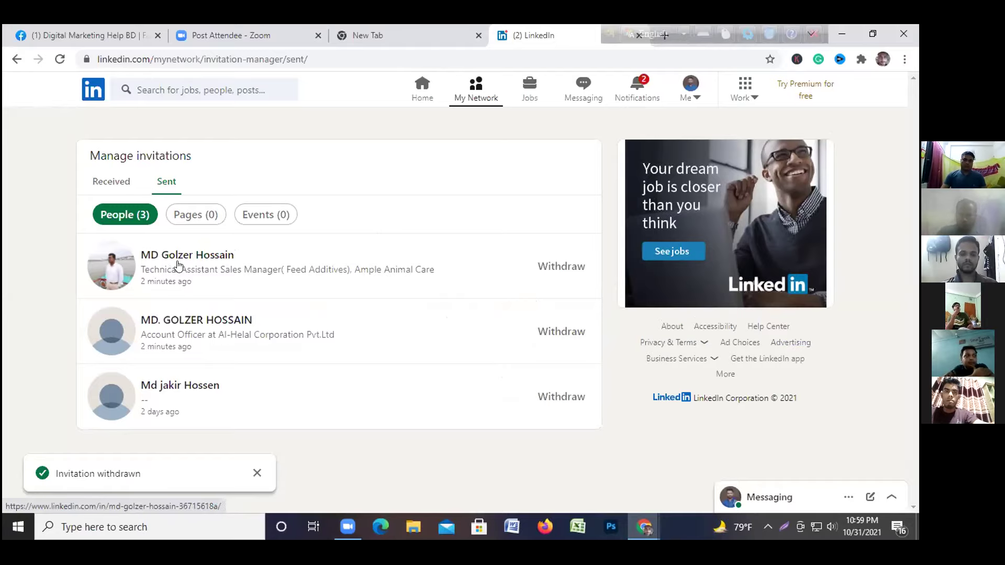
pyautogui.click(549, 267)
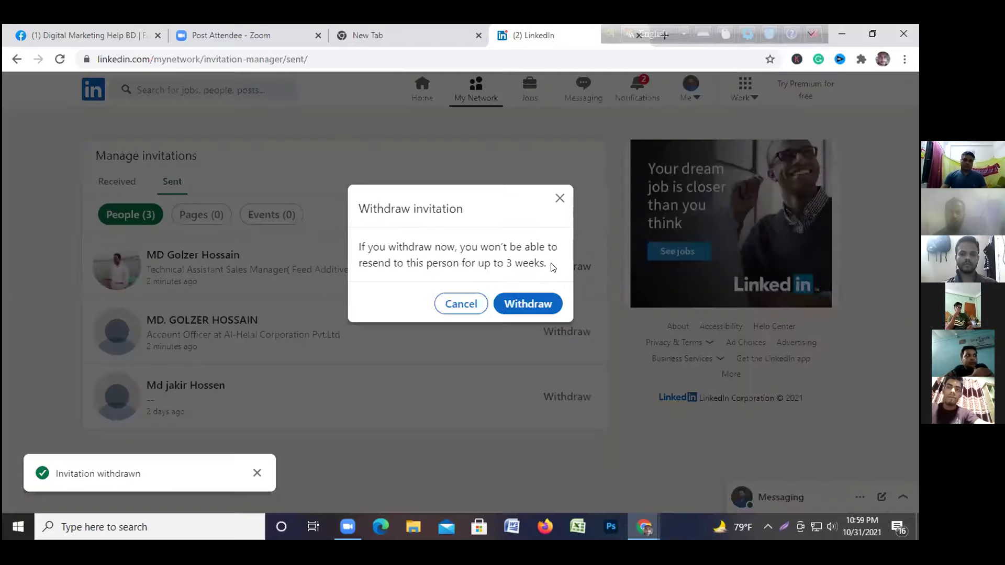
pyautogui.click(517, 306)
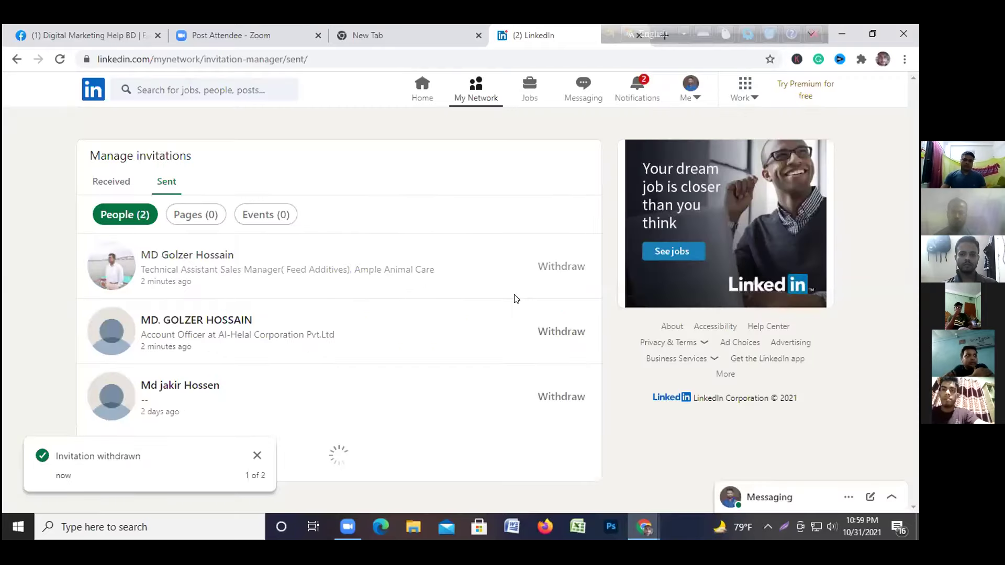
# Withdraw the sent invitations to the Al-Helal Corporation account officer and to the person invited two days ago
pyautogui.click(549, 271)
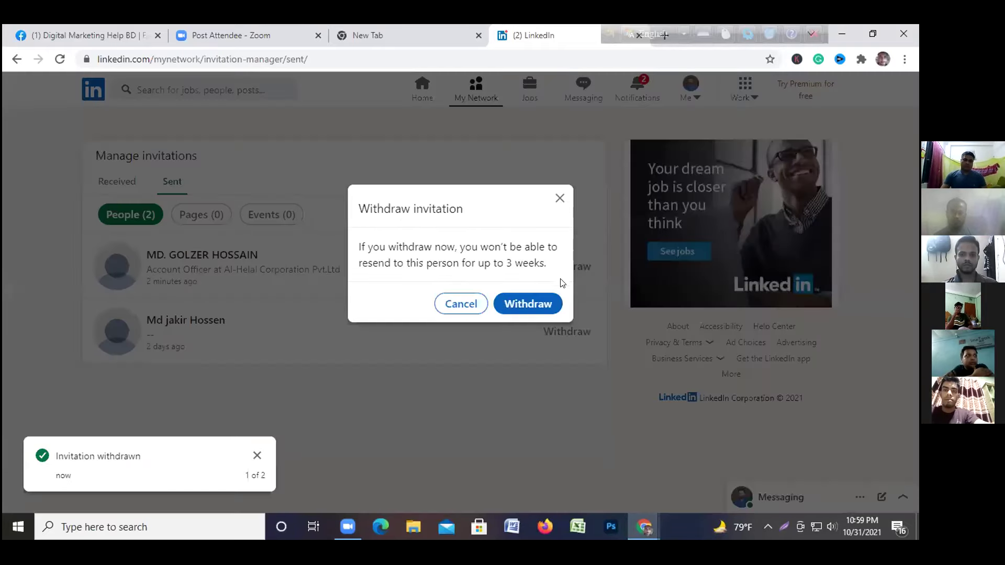
pyautogui.click(540, 303)
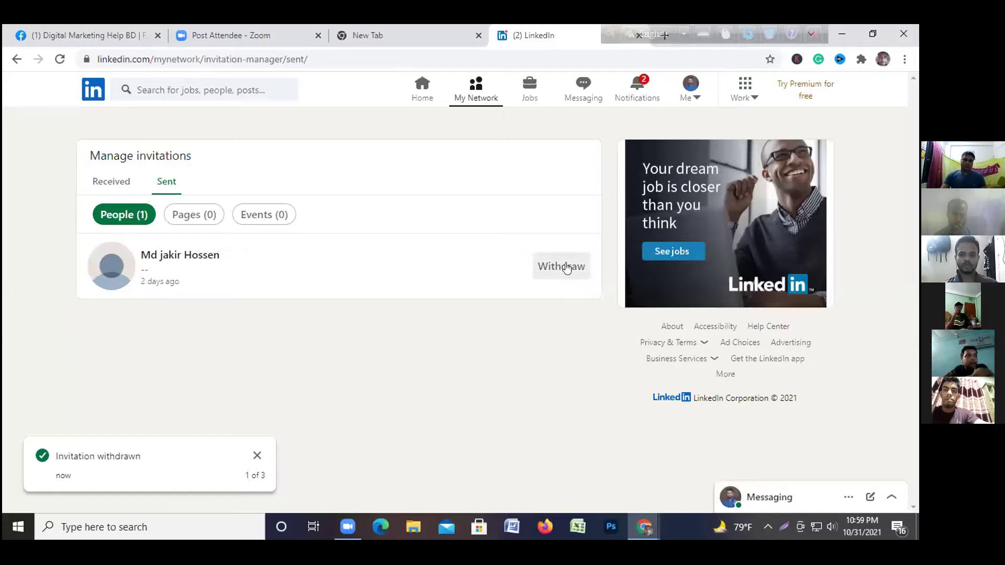
pyautogui.click(562, 266)
pyautogui.click(530, 305)
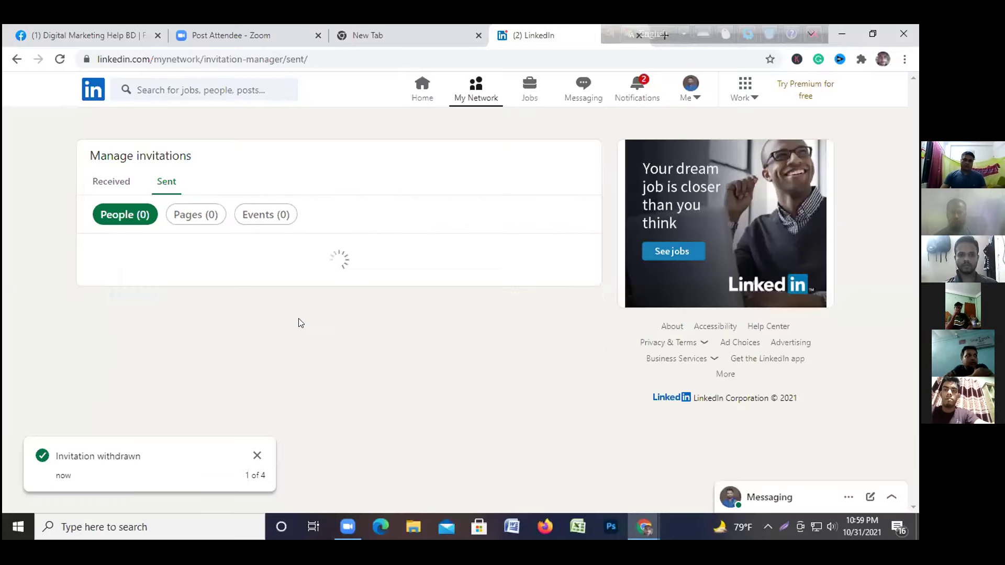
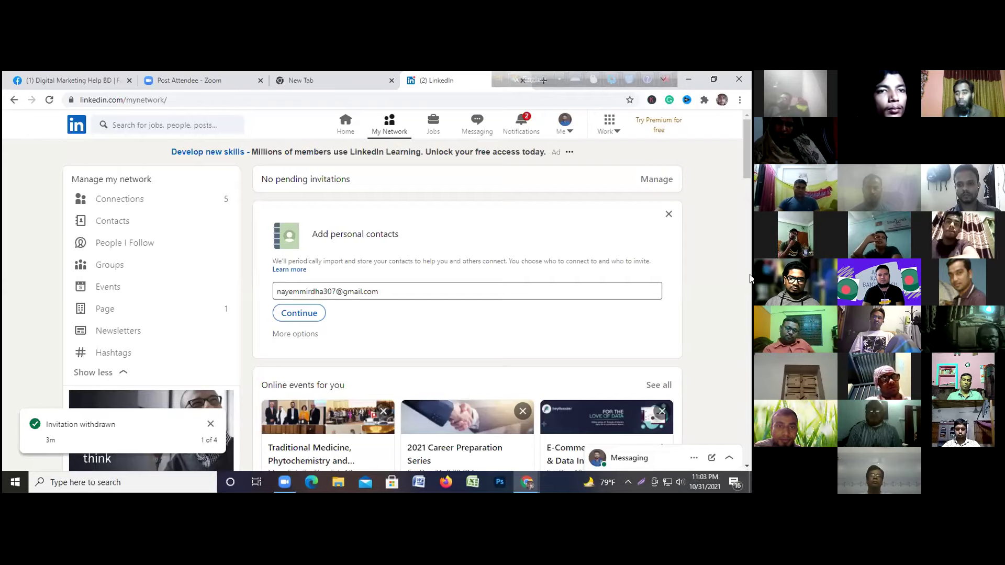
# View the saved contacts page for the network, and return to the My Network page
pyautogui.moveTo(750, 278); pyautogui.dragTo(918, 277)
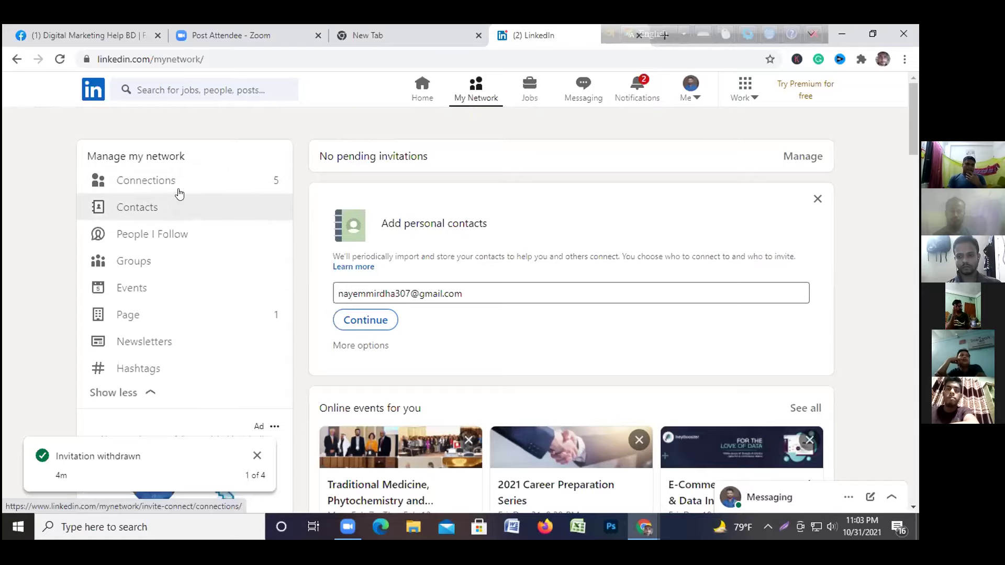
pyautogui.click(146, 210)
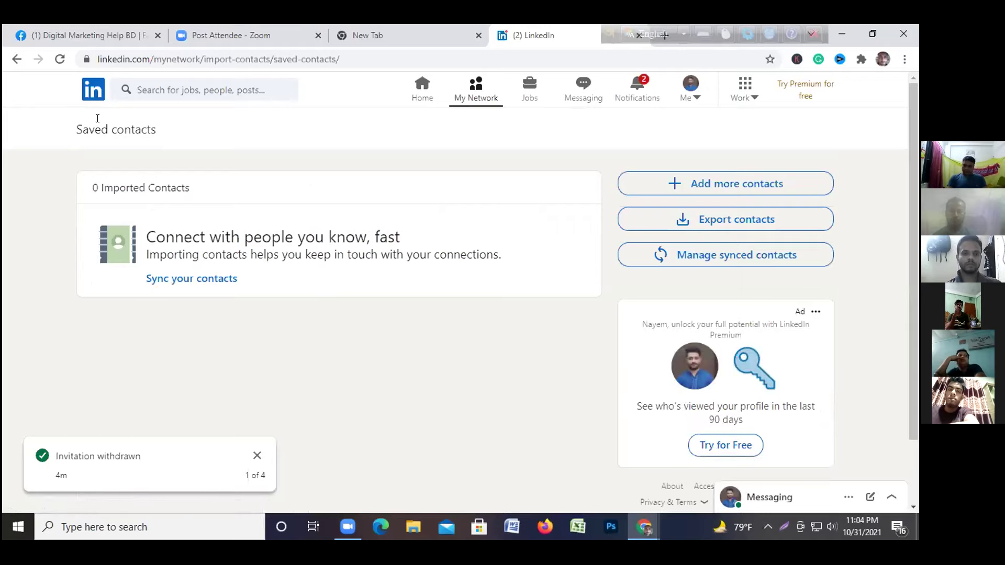
pyautogui.click(16, 59)
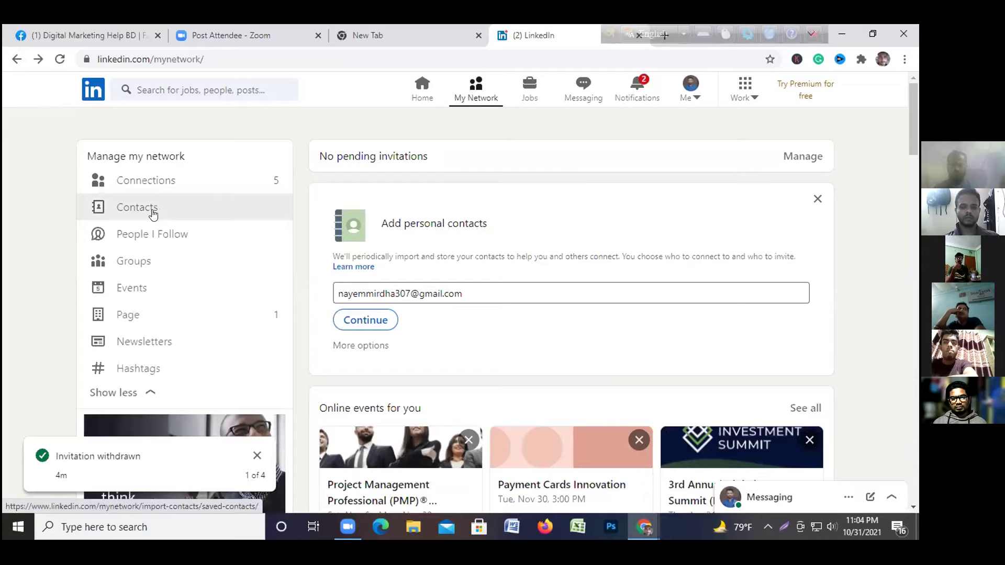
# Open the list of followed people and compare the Following and Followers lists
pyautogui.click(180, 233)
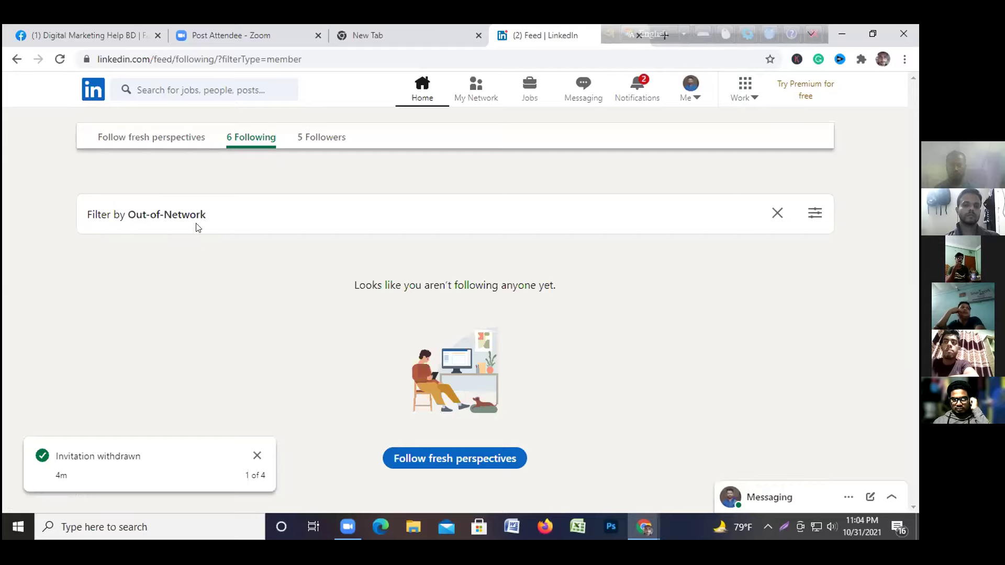
pyautogui.click(311, 139)
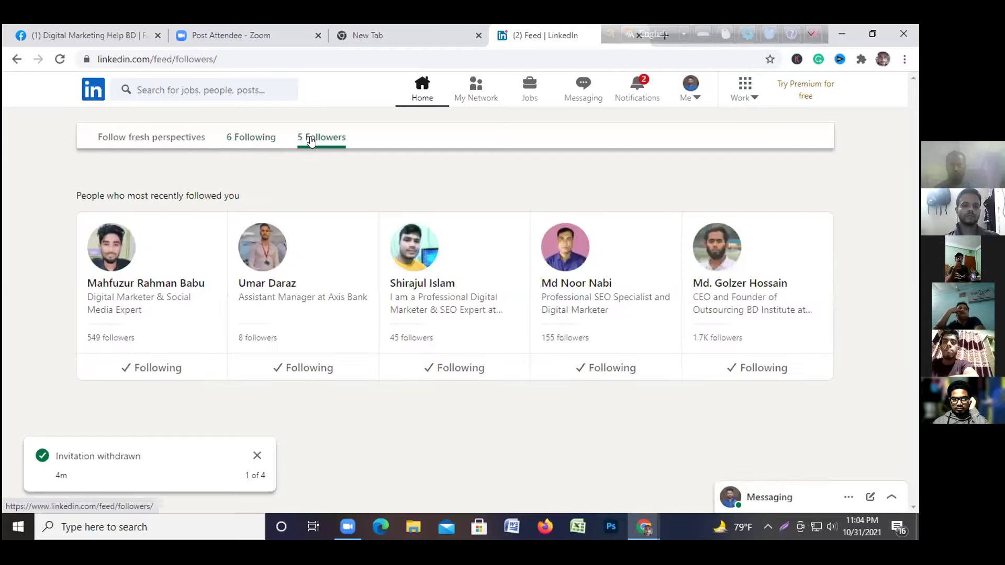
pyautogui.click(256, 139)
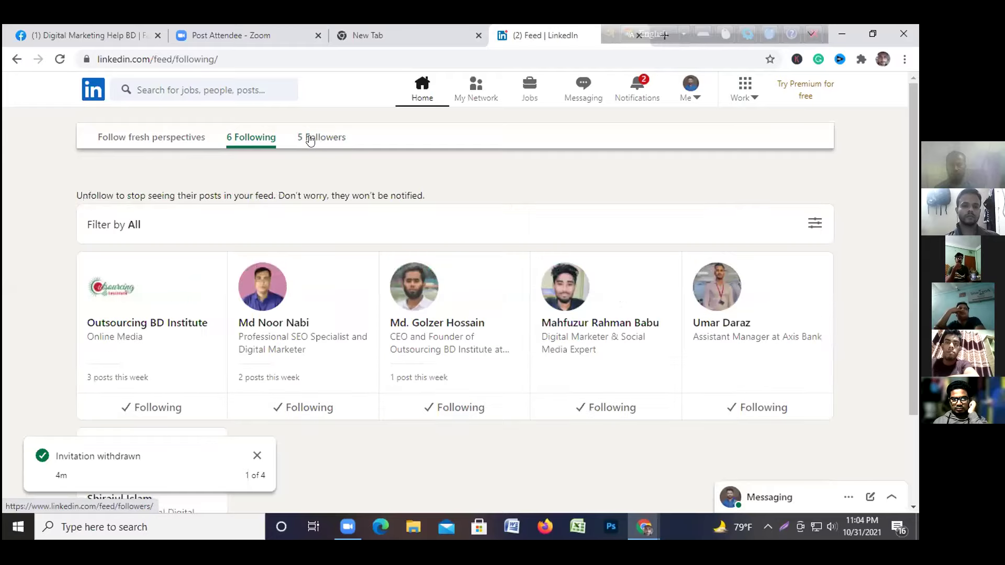
pyautogui.click(311, 139)
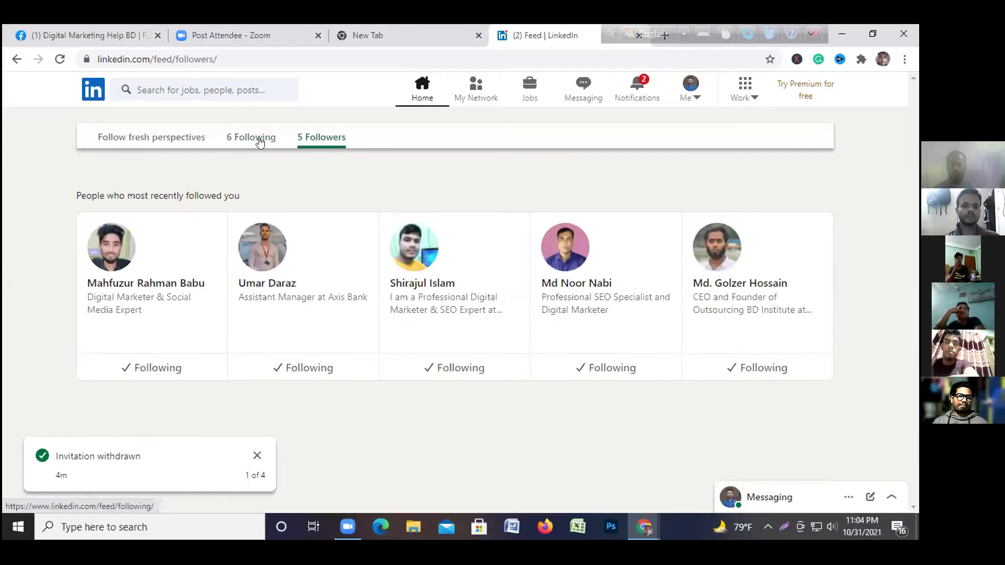
pyautogui.click(259, 142)
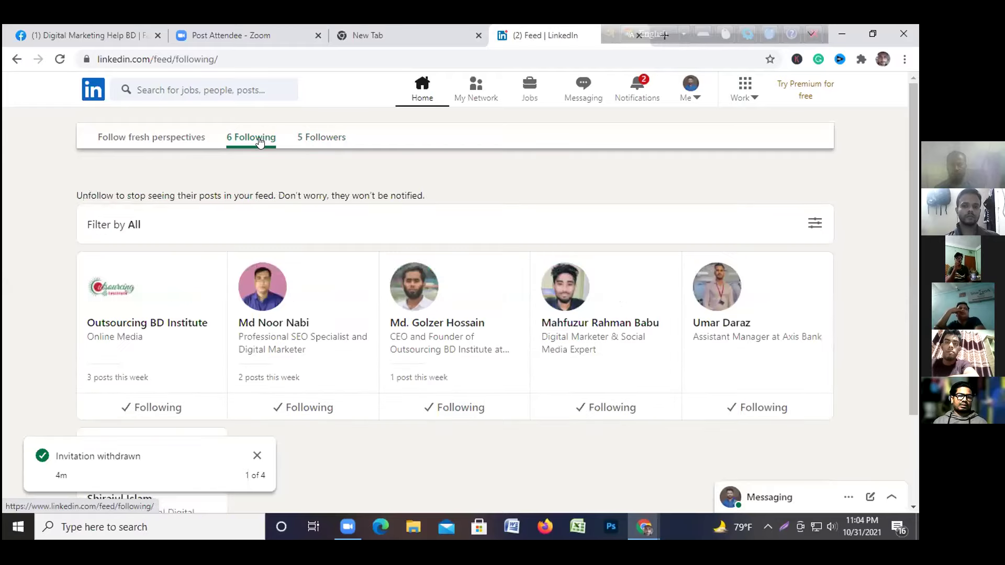
pyautogui.click(328, 141)
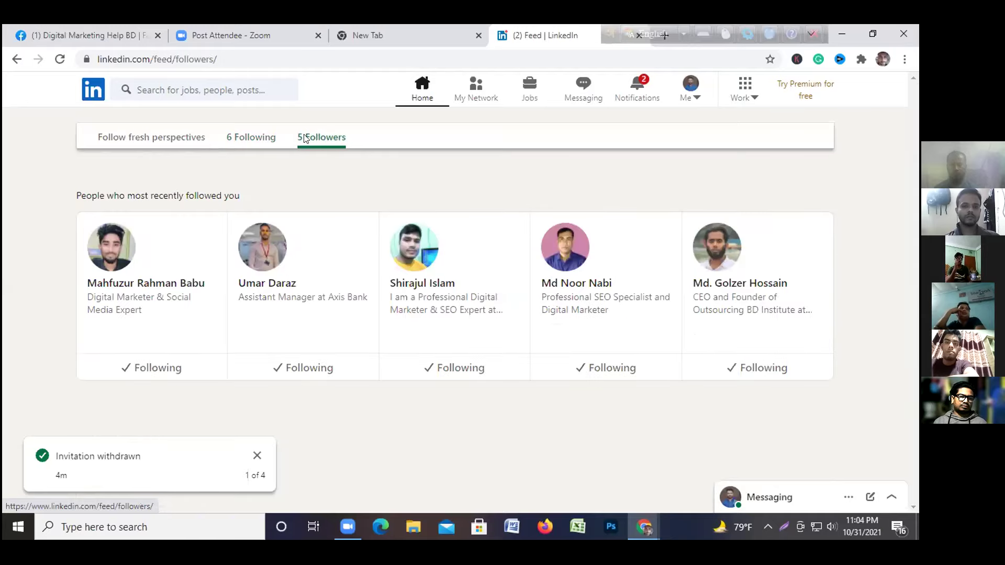
# Reopen the followed people list from My Network and view the account's followers
pyautogui.click(464, 85)
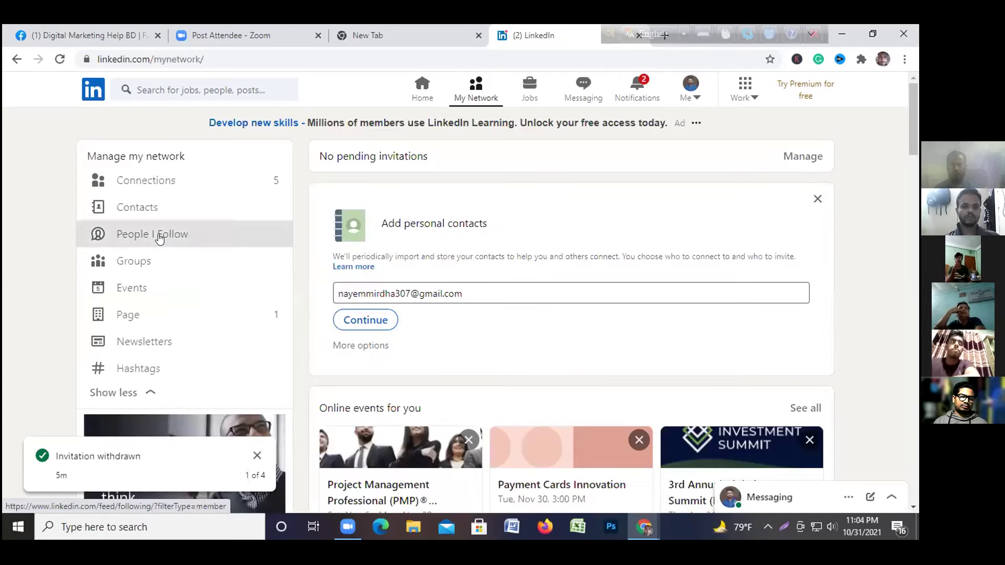
pyautogui.click(153, 236)
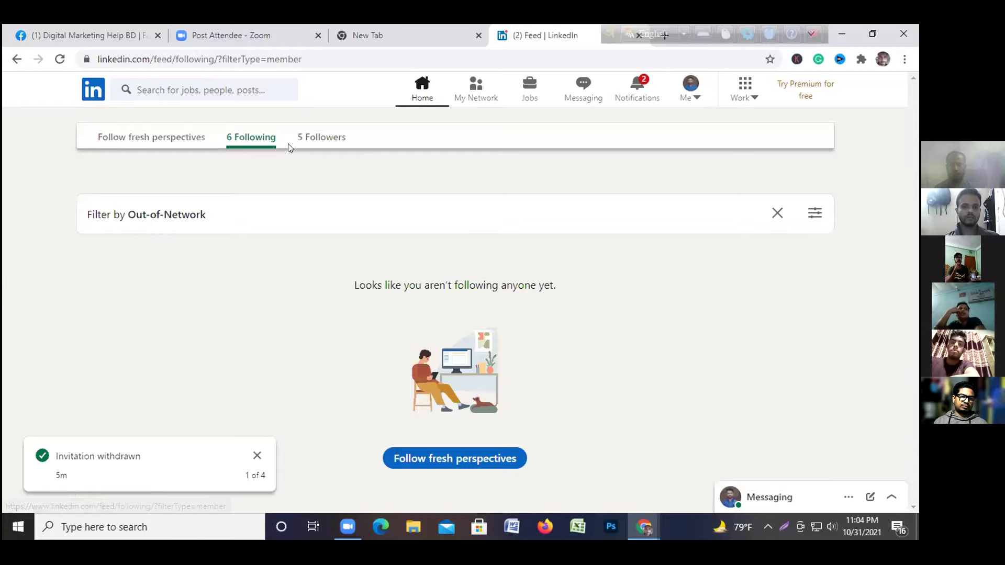
pyautogui.click(311, 139)
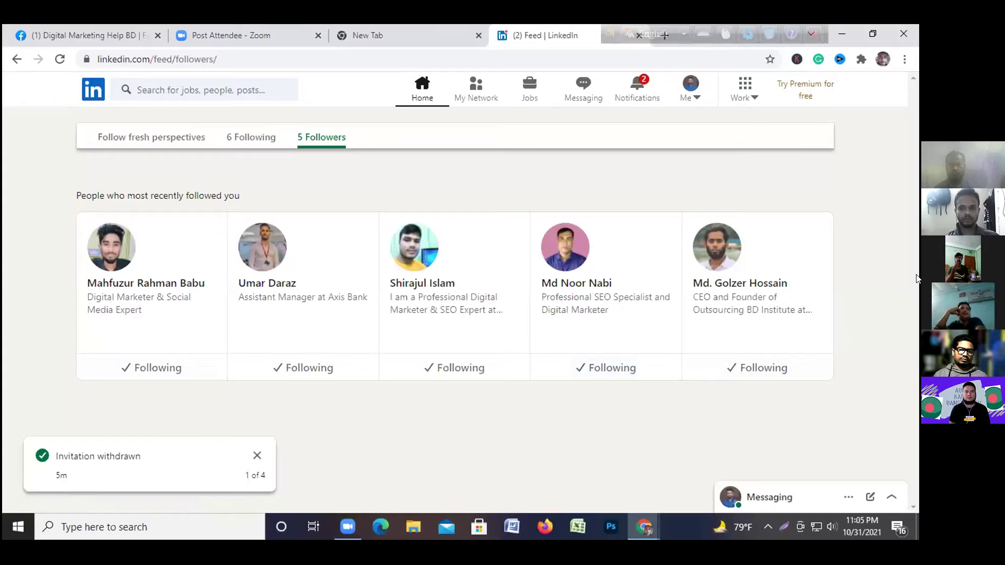
pyautogui.moveTo(916, 278); pyautogui.dragTo(836, 277)
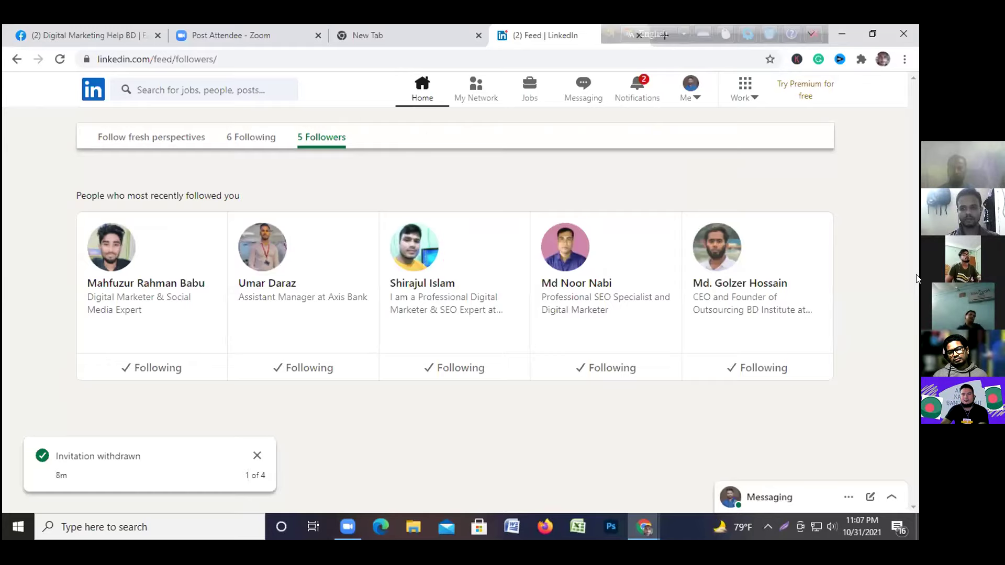
# View the profile of the Category Director at Daraz from the recent searches
pyautogui.click(215, 88)
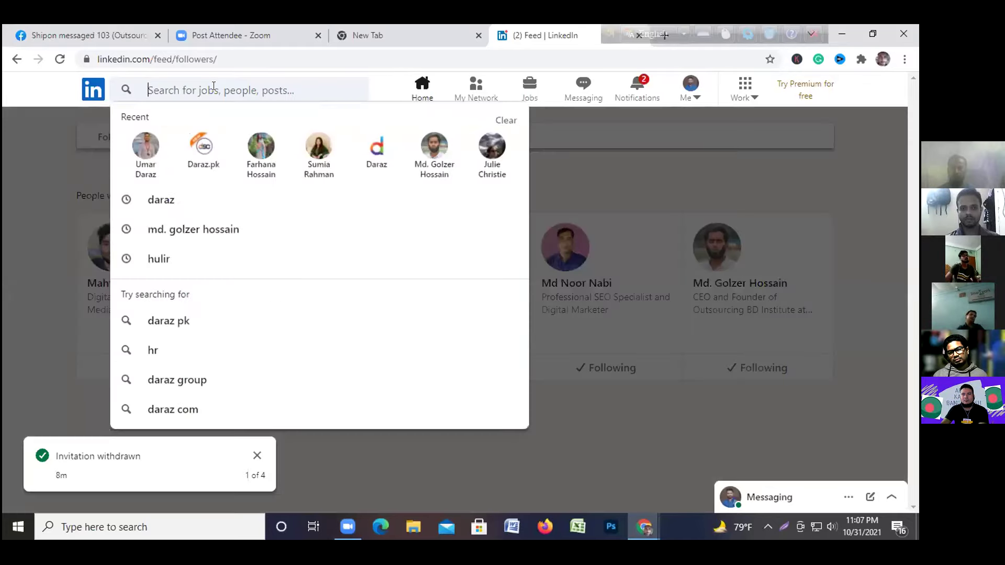
pyautogui.click(315, 141)
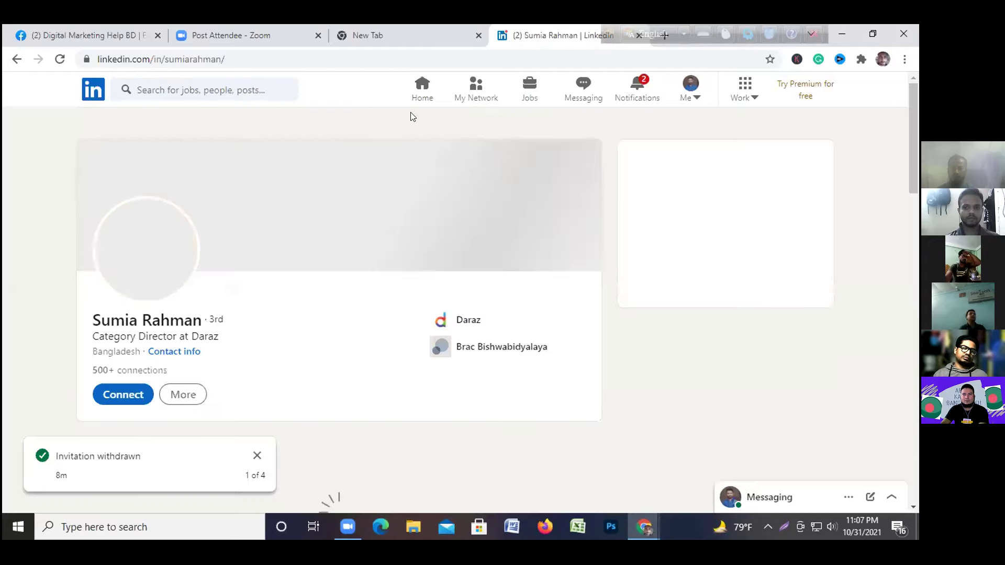
# Rerun the recent search for "hulir" and limit the results to people
pyautogui.click(211, 88)
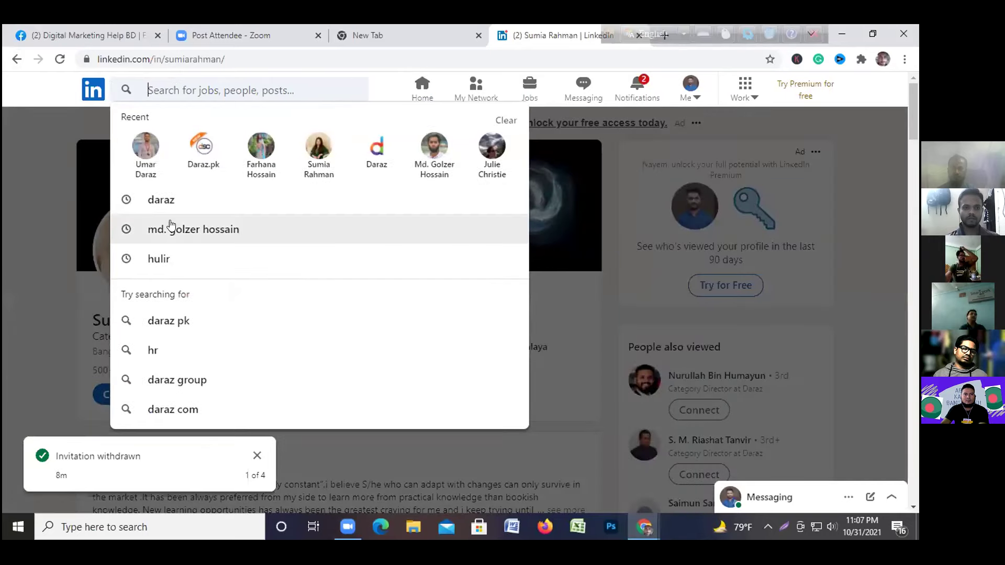
pyautogui.click(169, 257)
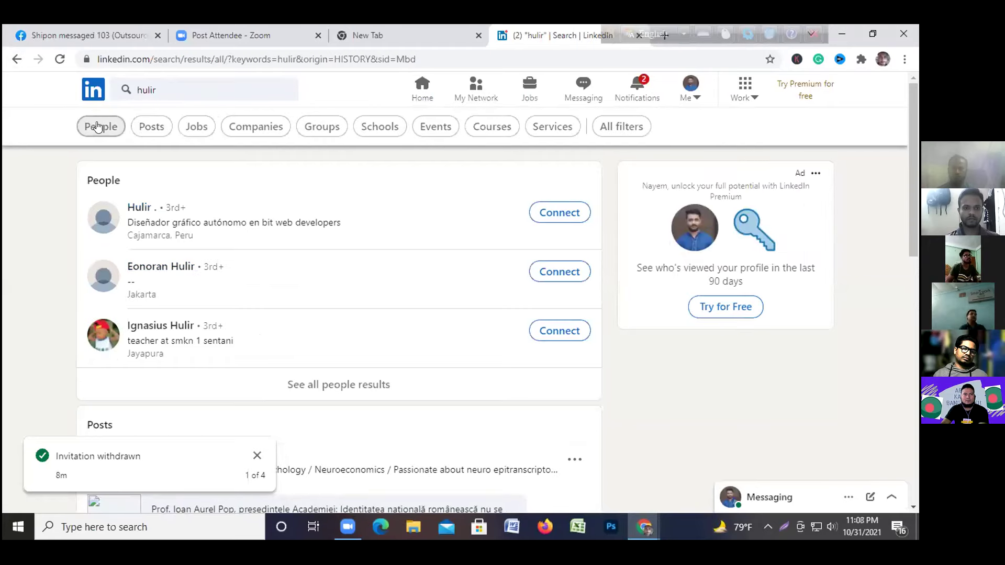
pyautogui.click(98, 126)
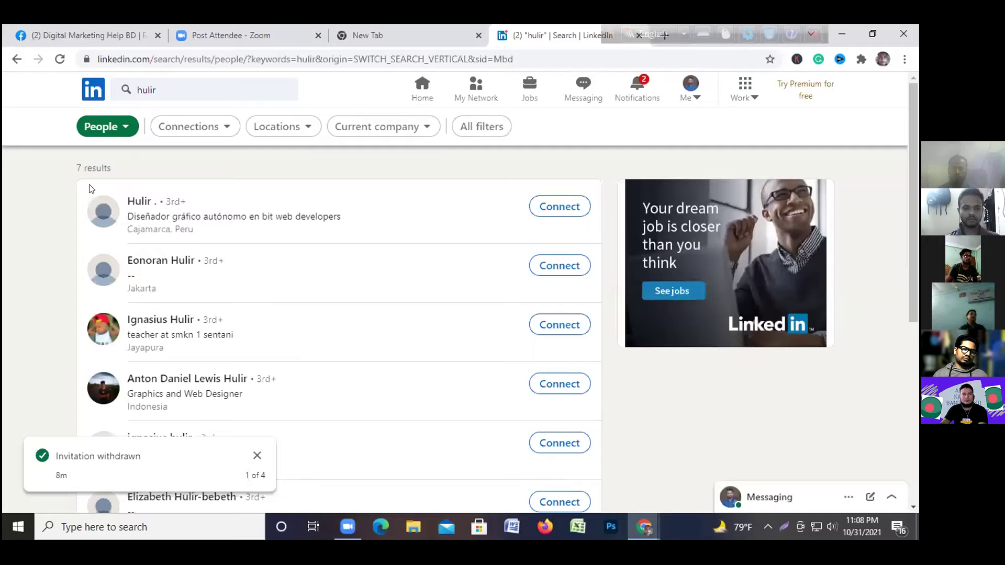
# Filter the people results by the location United States
pyautogui.click(297, 129)
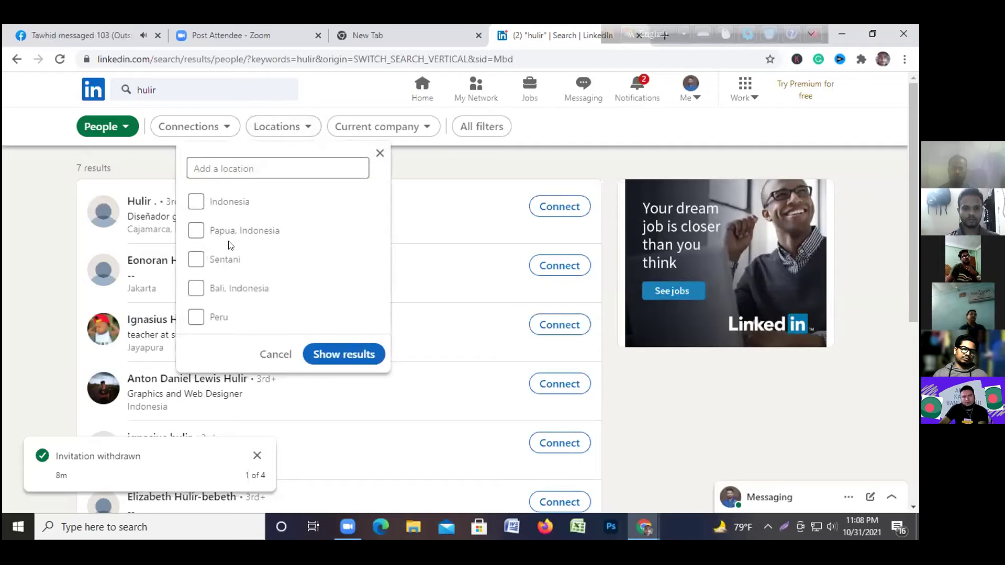
pyautogui.click(240, 160)
pyautogui.write('unite')
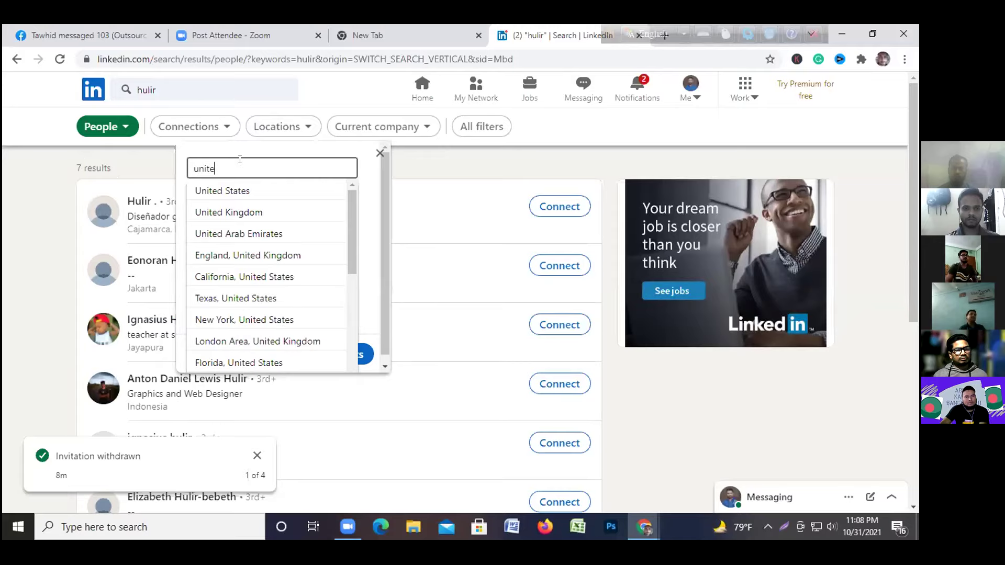
pyautogui.click(234, 193)
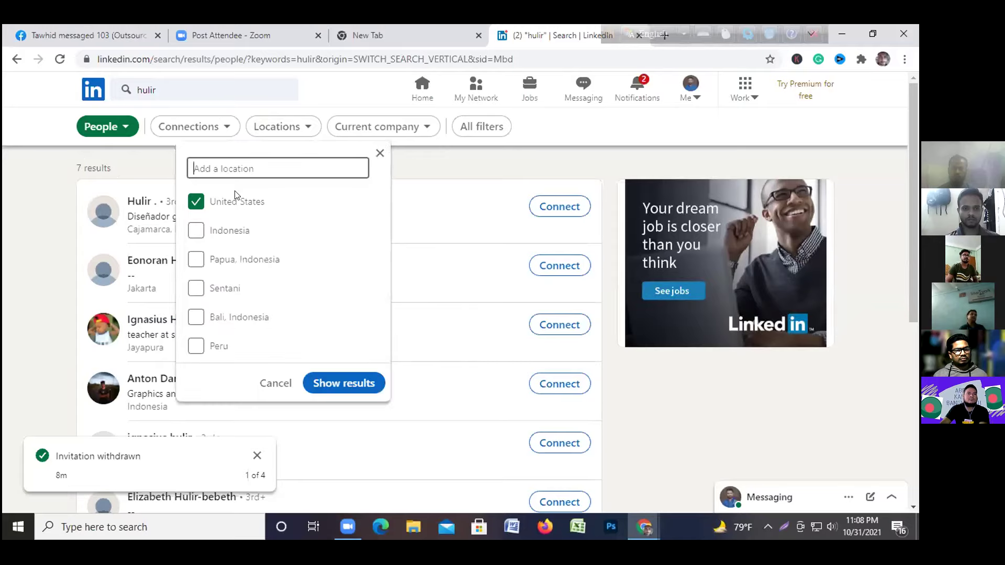
pyautogui.click(335, 380)
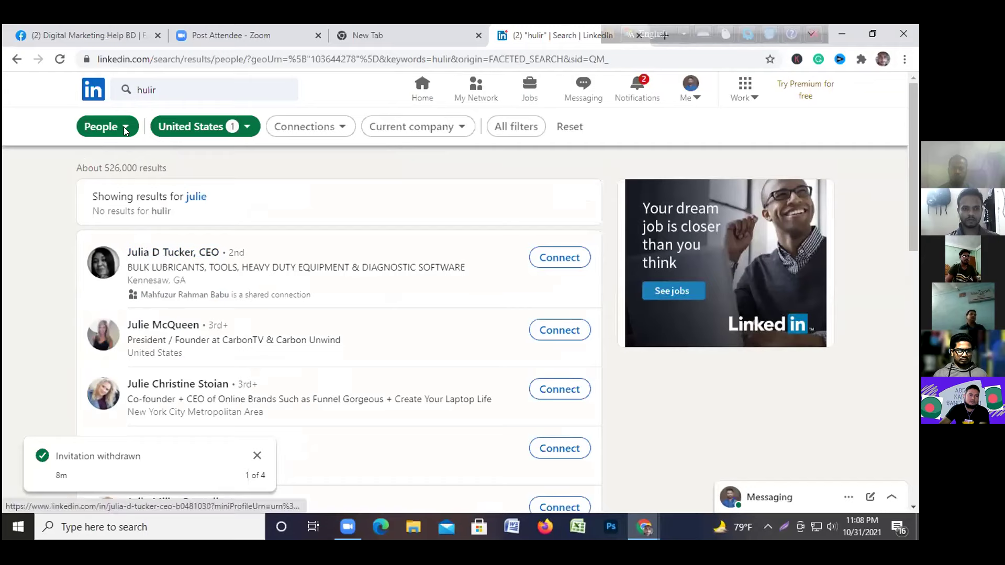
# Open the profile of the bulk lubricants and heavy duty equipment CEO in Kennesaw, GA, and check the mutual connection
pyautogui.scroll(-3, 172, 303)
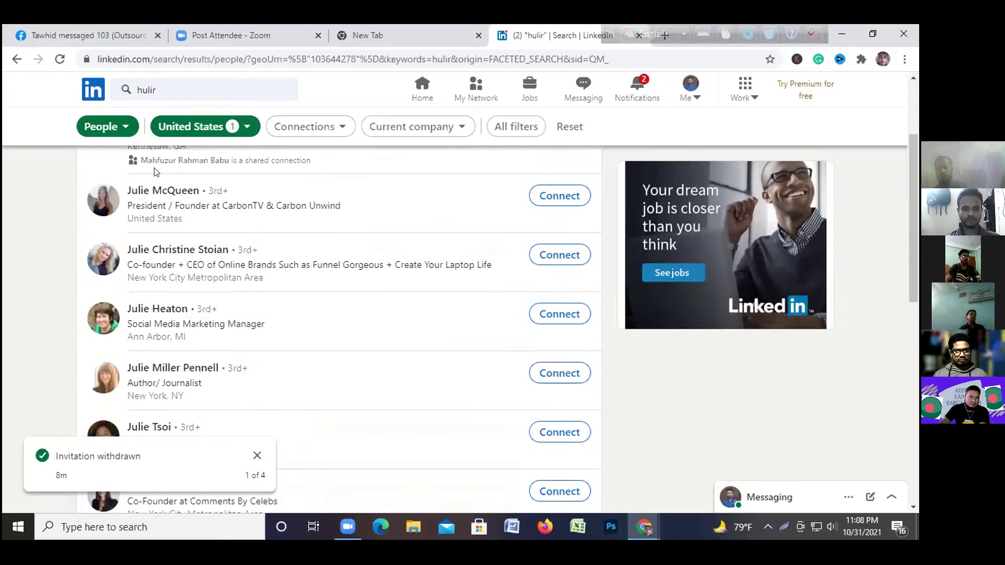
pyautogui.scroll(3, 236, 345)
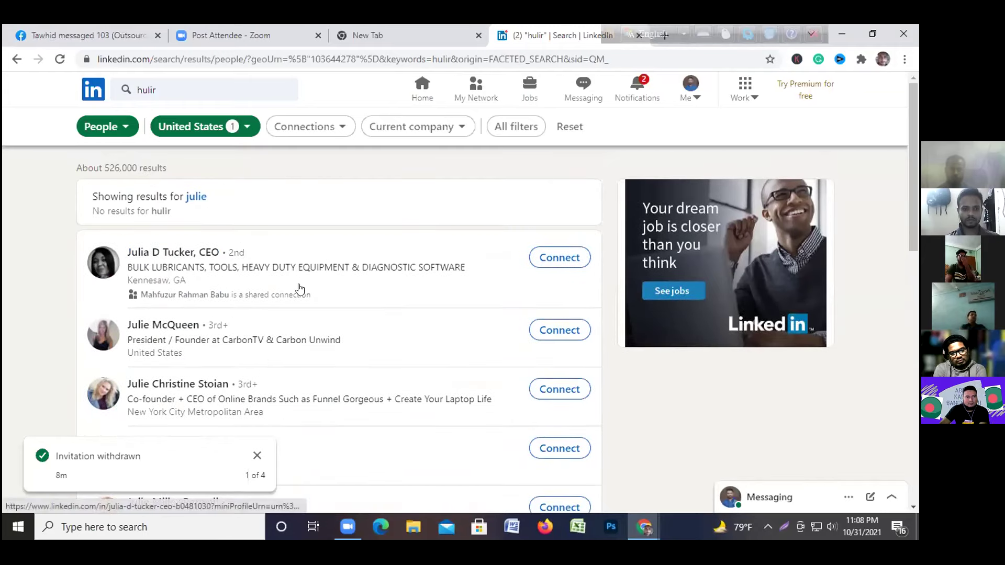
pyautogui.click(173, 254)
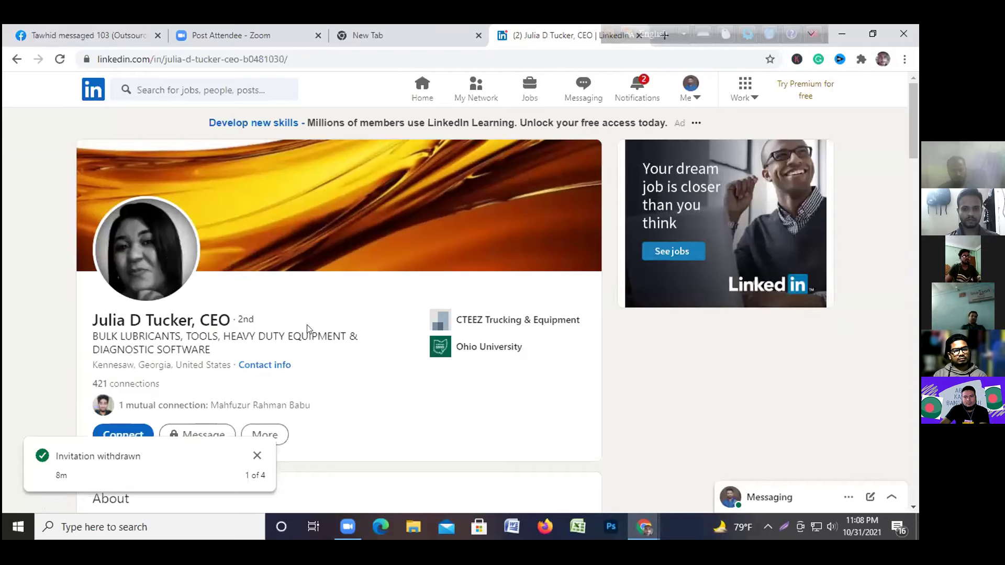
pyautogui.scroll(-1, 311, 330)
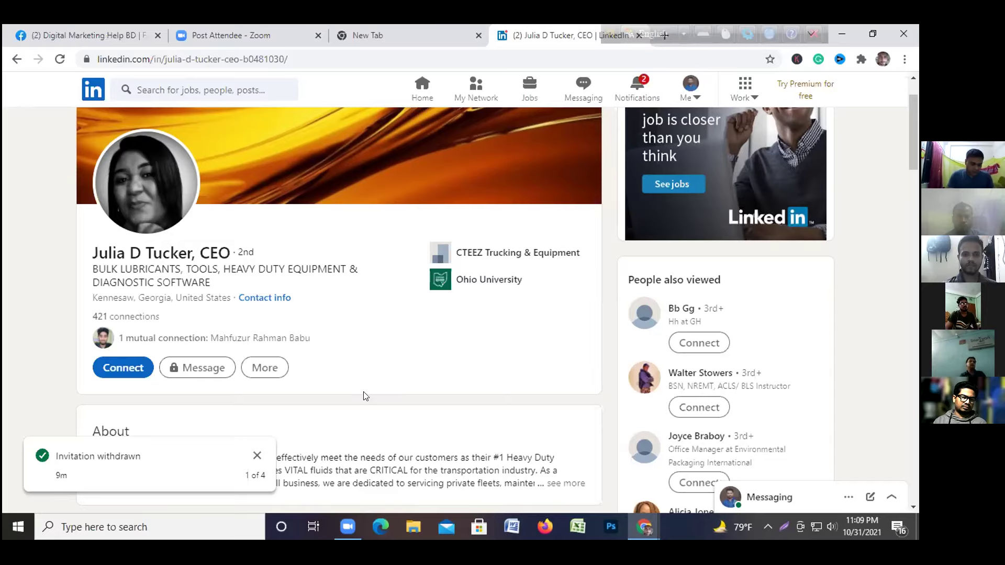
pyautogui.click(433, 347)
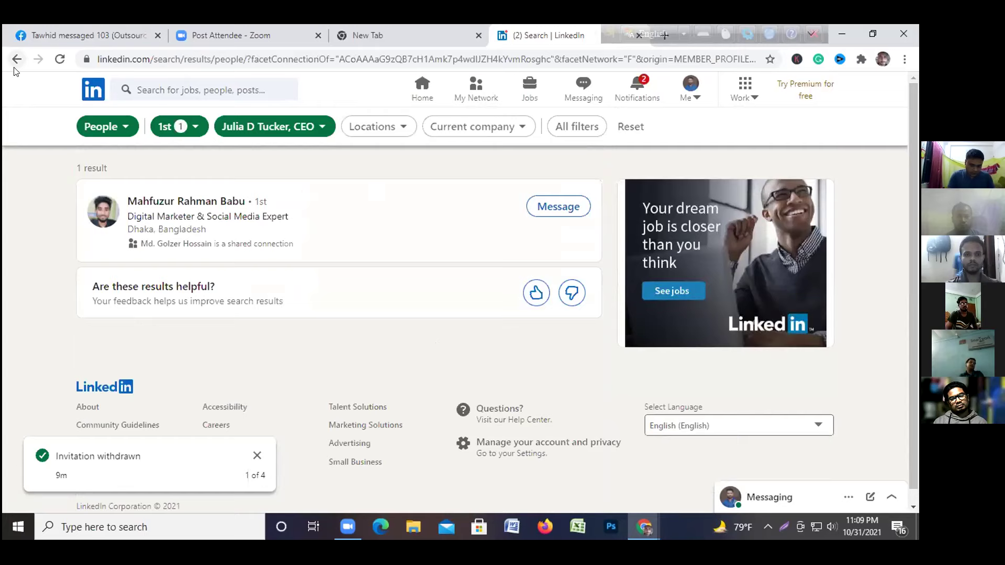
pyautogui.hotkey('alt', 'Left')
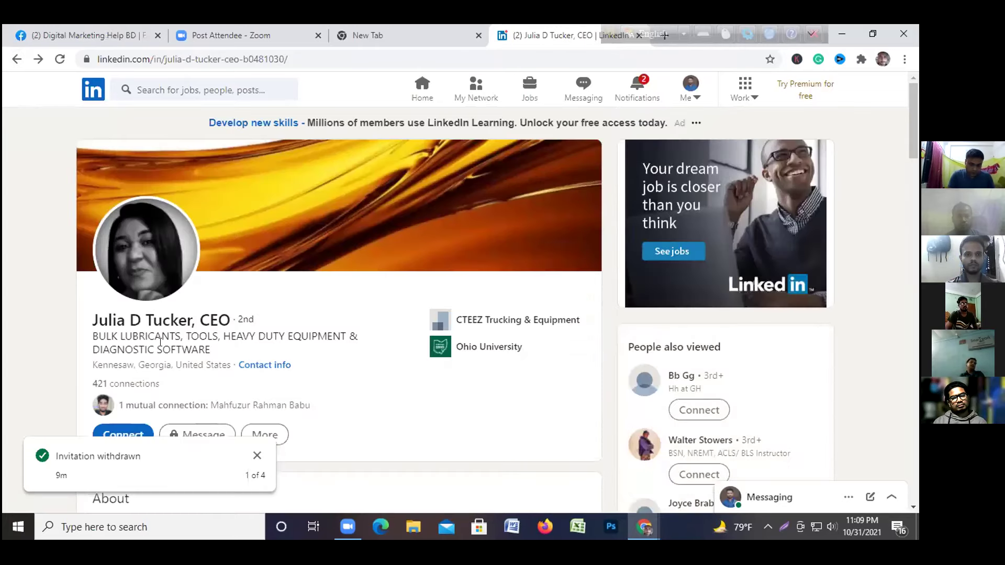
# Examine the activity, experience and education sections of the CEO's profile
pyautogui.scroll(-3, 157, 341)
pyautogui.scroll(-4, 157, 341)
pyautogui.scroll(-6, 158, 341)
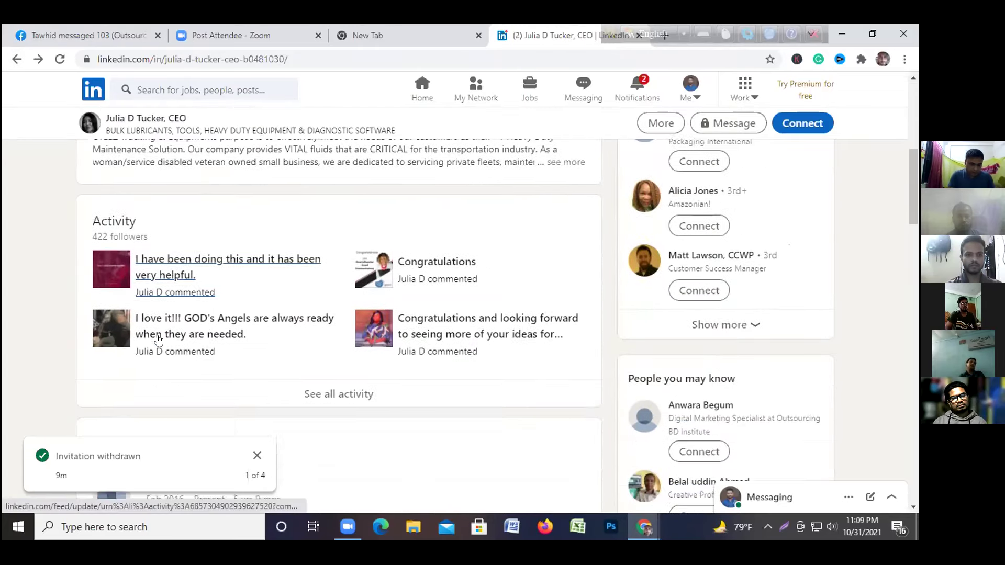
pyautogui.scroll(-2, 158, 341)
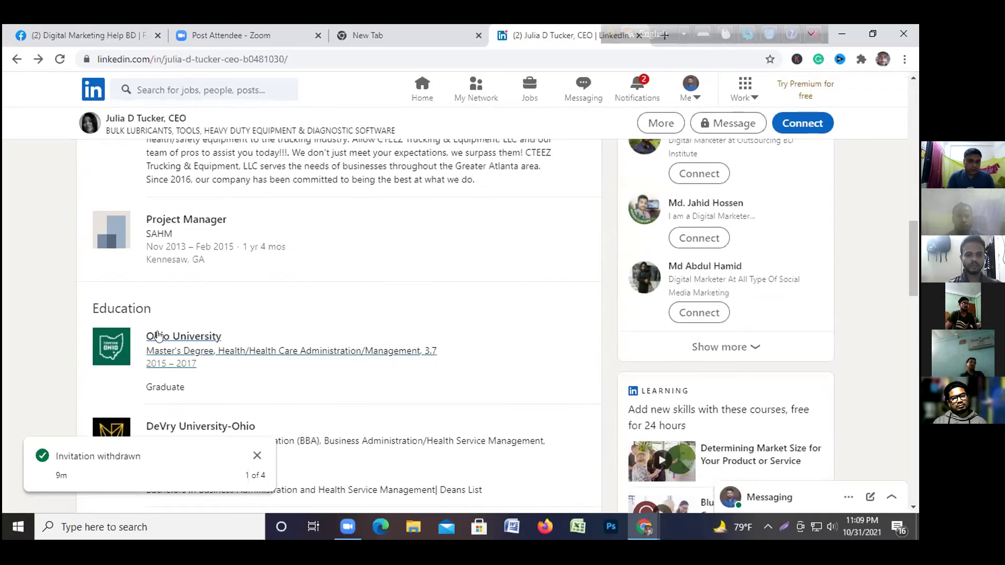
pyautogui.scroll(1, 155, 346)
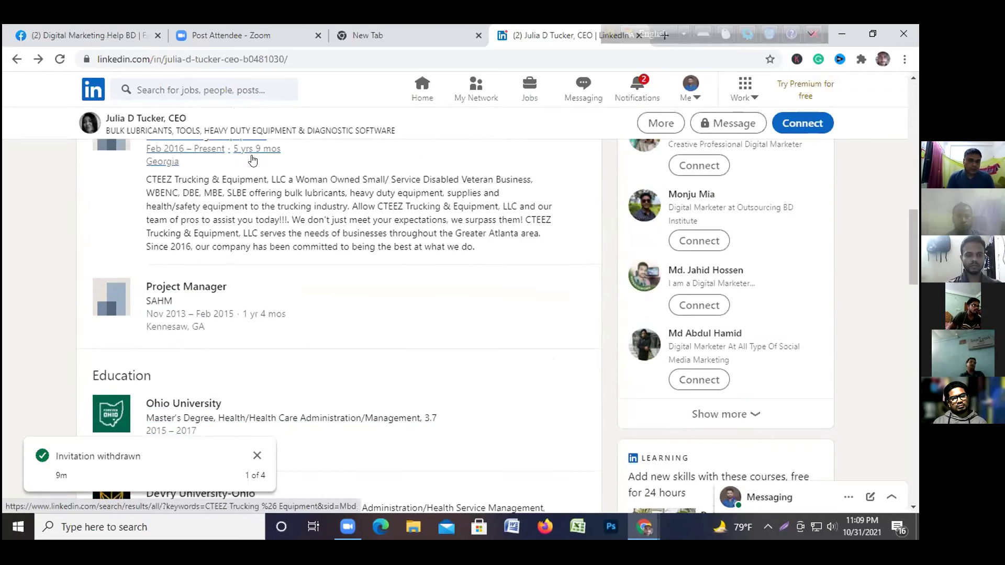
# Send the CEO of the heavy duty equipment company a connection invitation without a personal note
pyautogui.moveTo(212, 173); pyautogui.dragTo(498, 268)
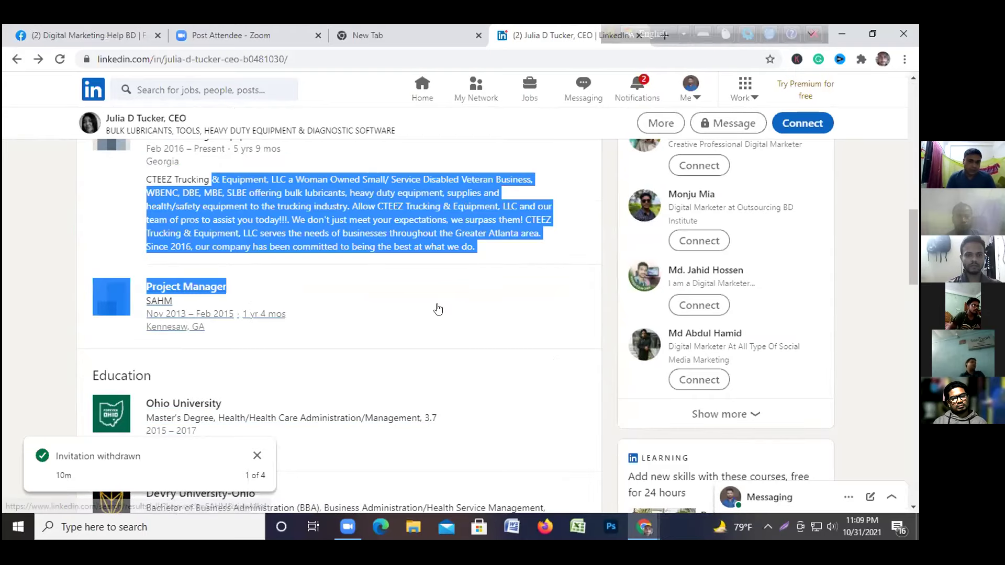
pyautogui.scroll(12, 460, 304)
pyautogui.scroll(3, 438, 330)
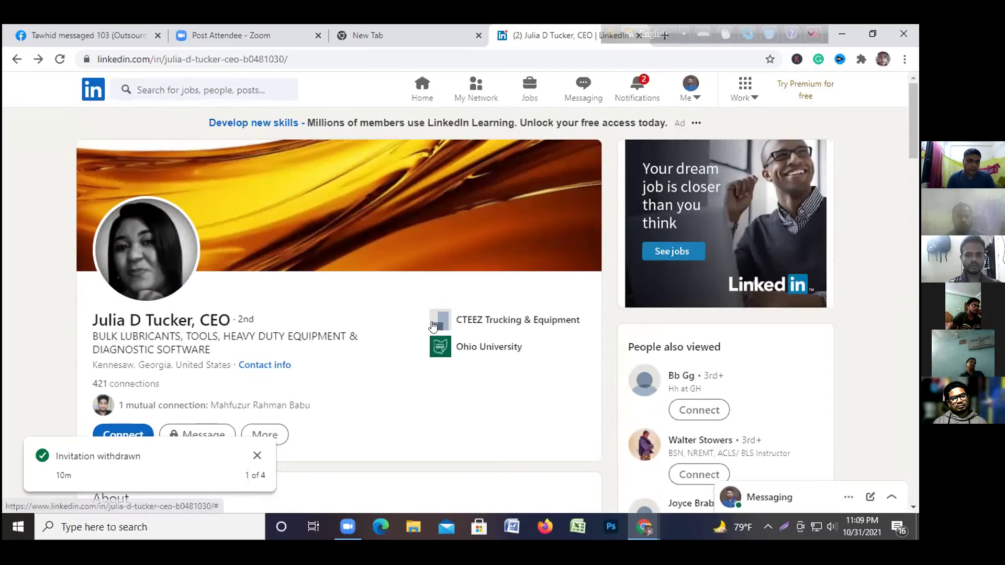
pyautogui.scroll(-3, 416, 367)
pyautogui.click(109, 302)
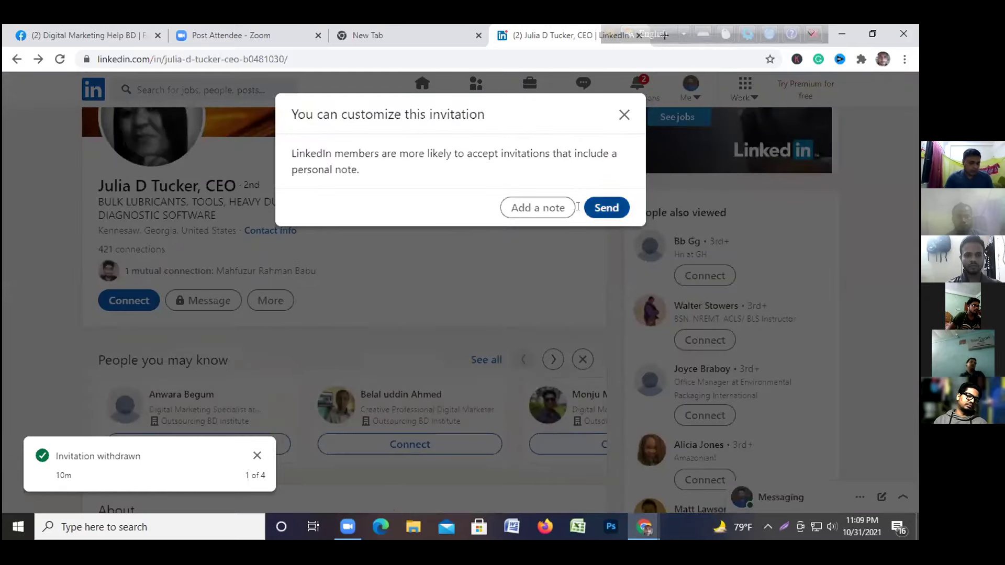
pyautogui.click(614, 209)
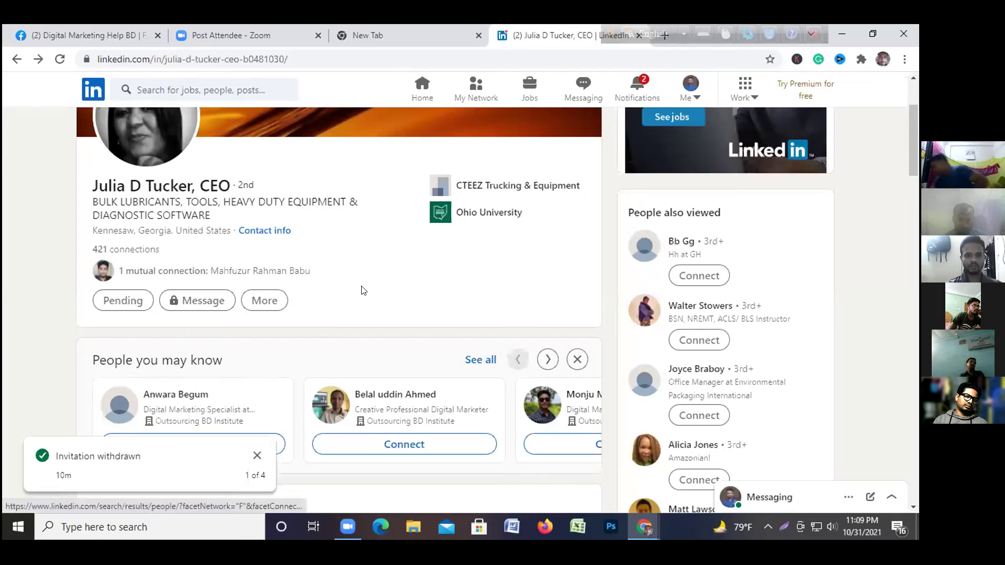
# View the CEO's contact info and open the company website and Twitter links in new tabs
pyautogui.scroll(-1, 253, 234)
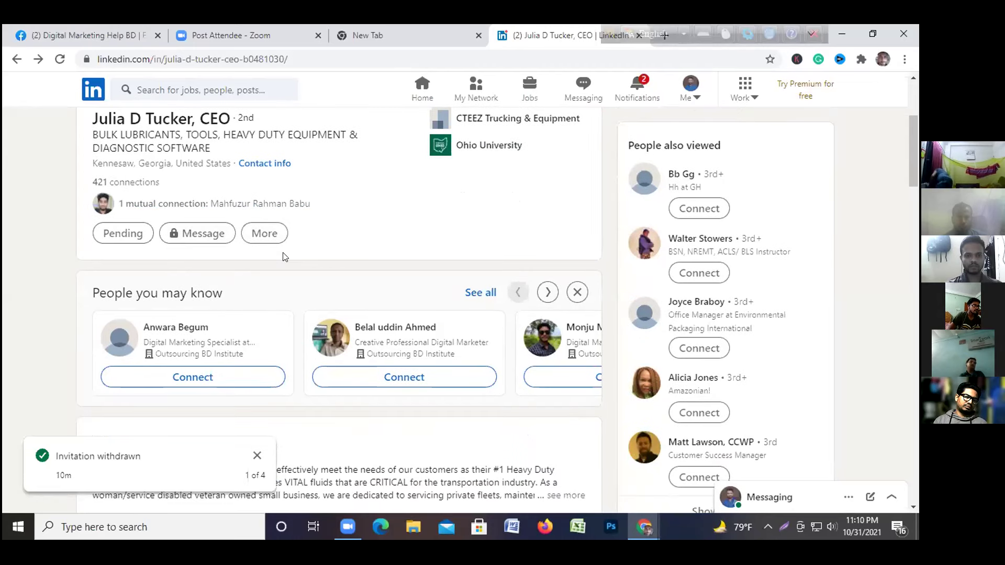
pyautogui.scroll(1, 283, 256)
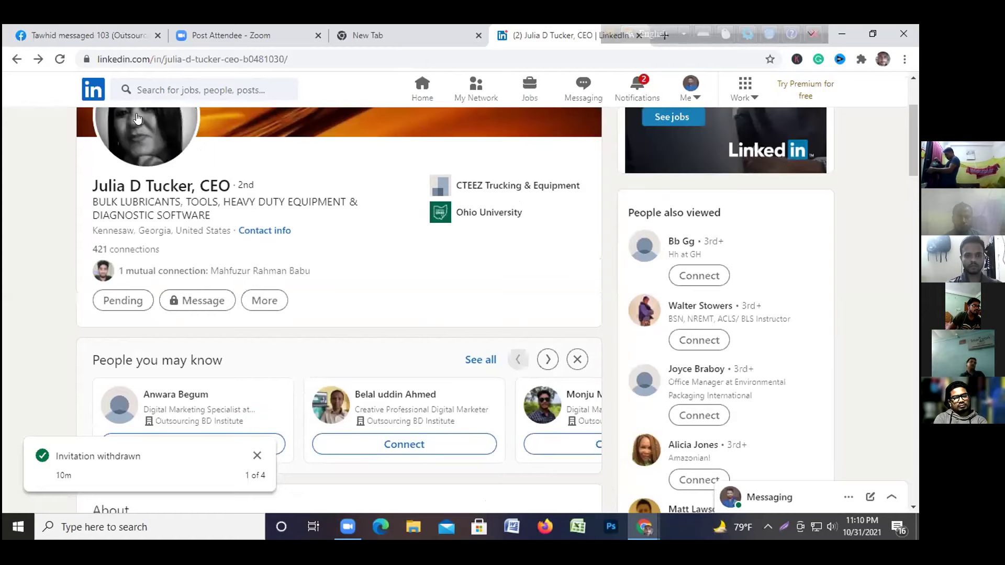
pyautogui.scroll(2, 141, 157)
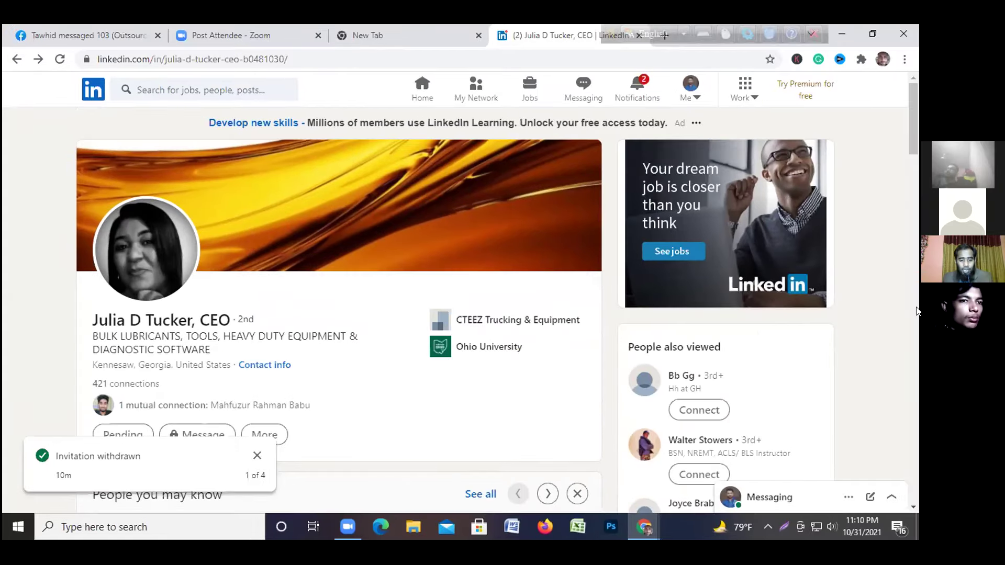
pyautogui.click(264, 364)
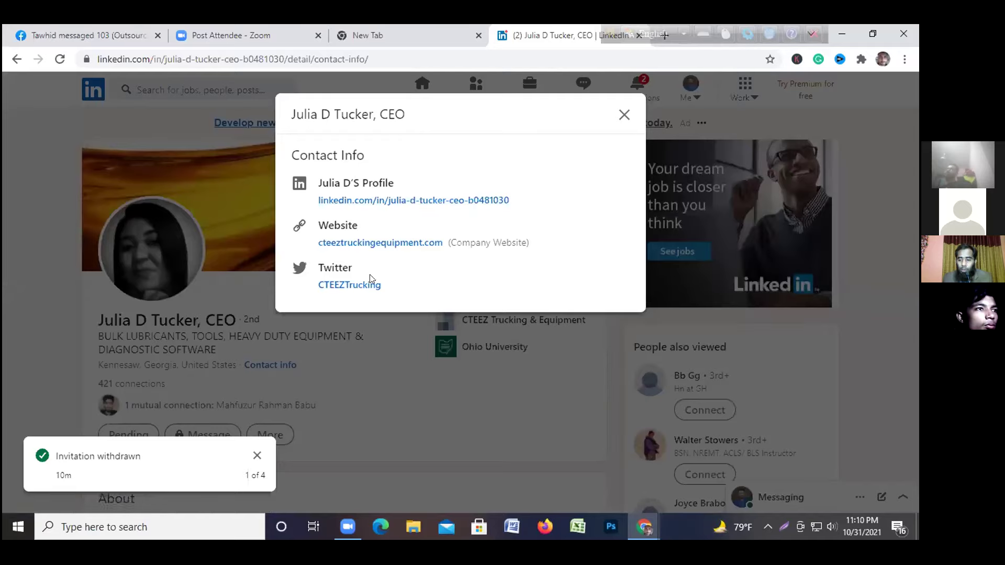
pyautogui.rightClick(366, 244)
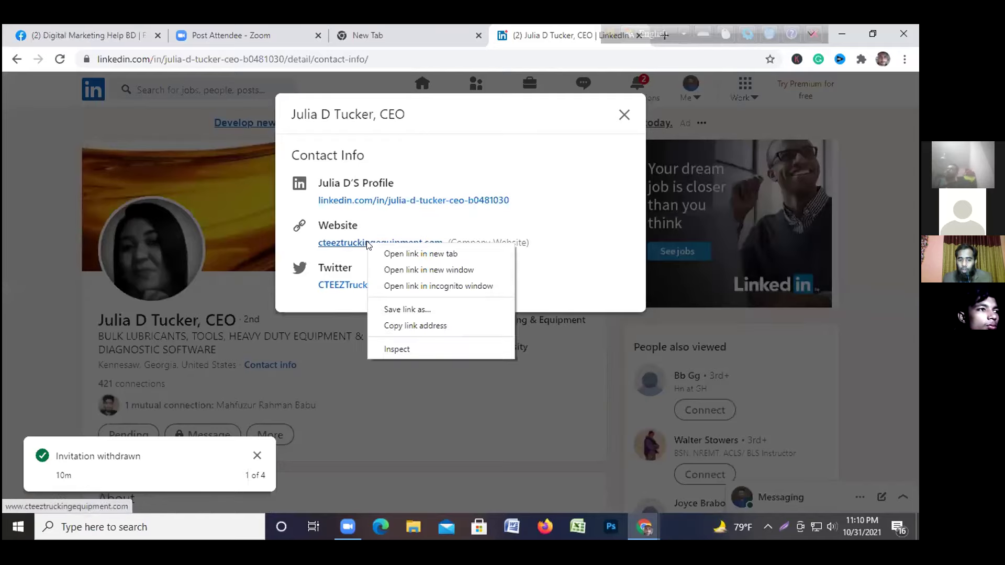
pyautogui.rightClick(338, 286)
pyautogui.click(382, 294)
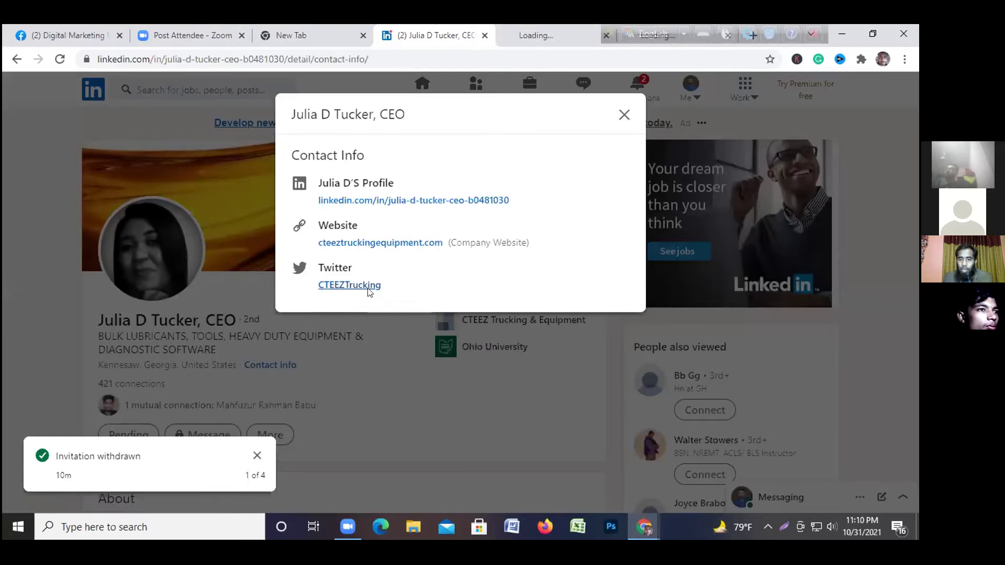
pyautogui.click(624, 114)
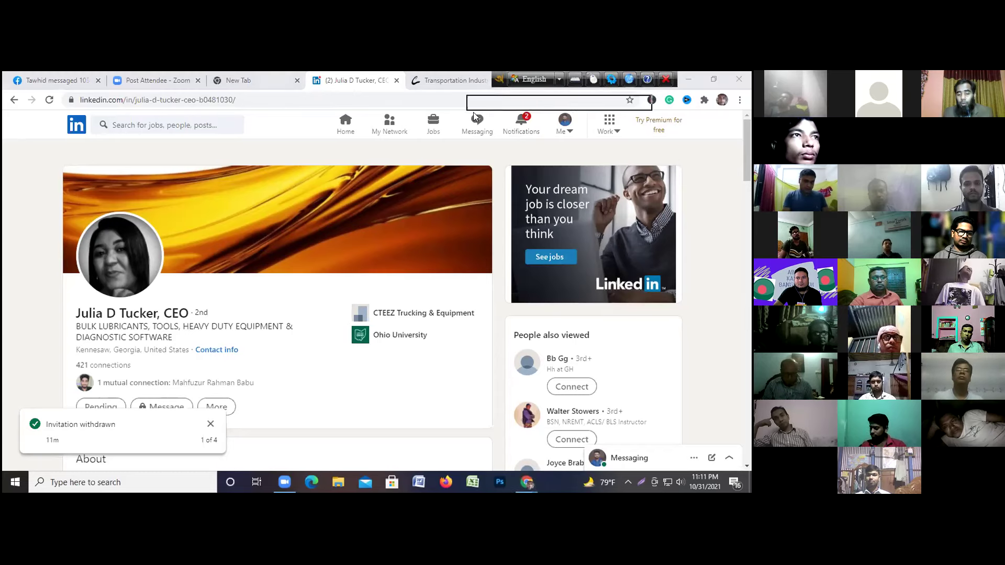
# Exit the floating keyboard language toolbar that covers the browser tabs
pyautogui.click(494, 94)
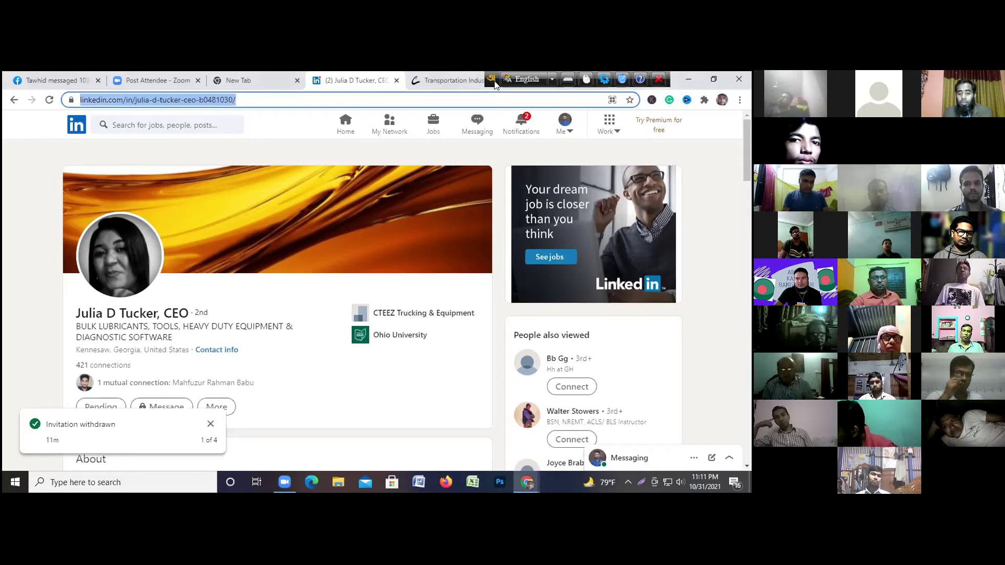
pyautogui.click(486, 80)
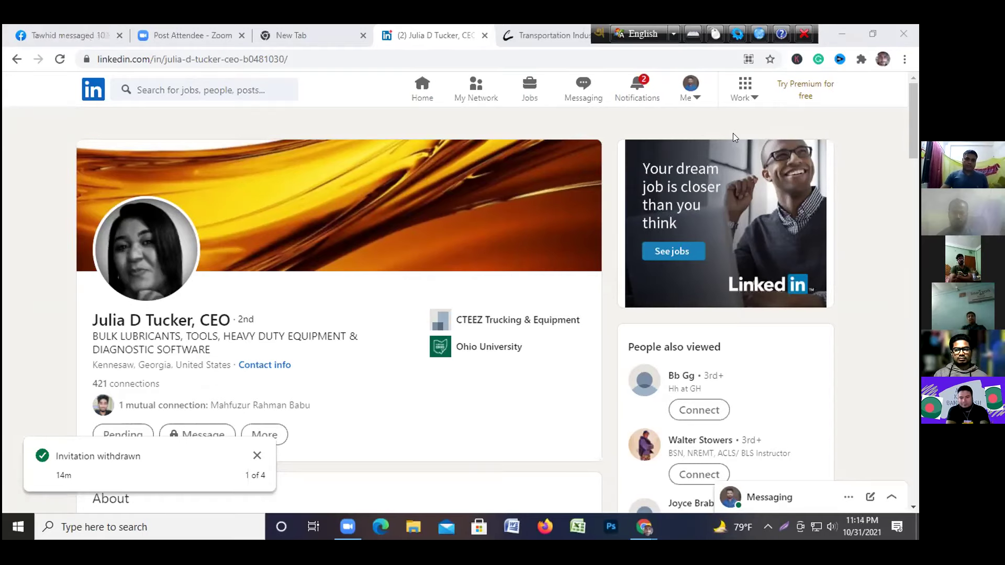
pyautogui.click(803, 33)
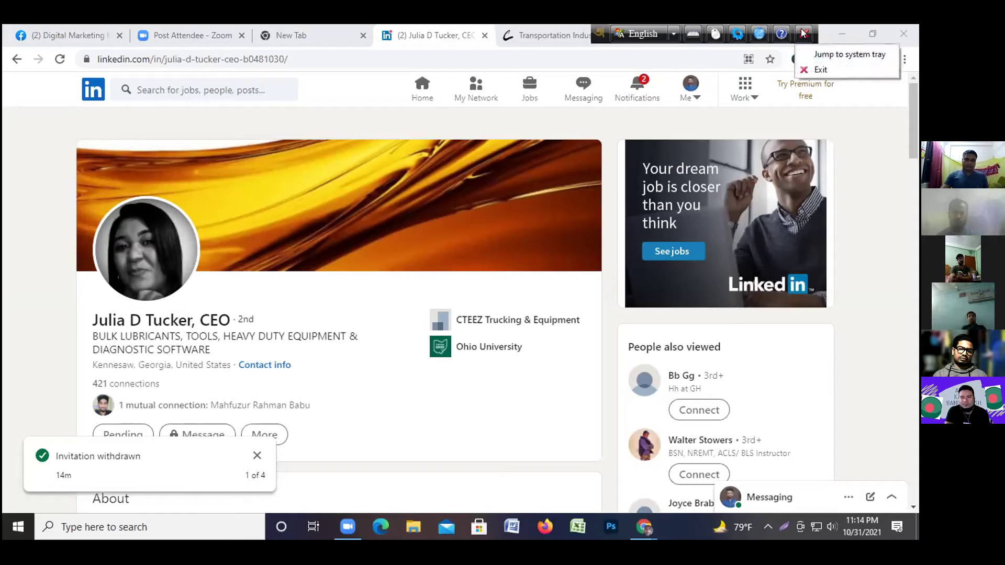
pyautogui.click(817, 70)
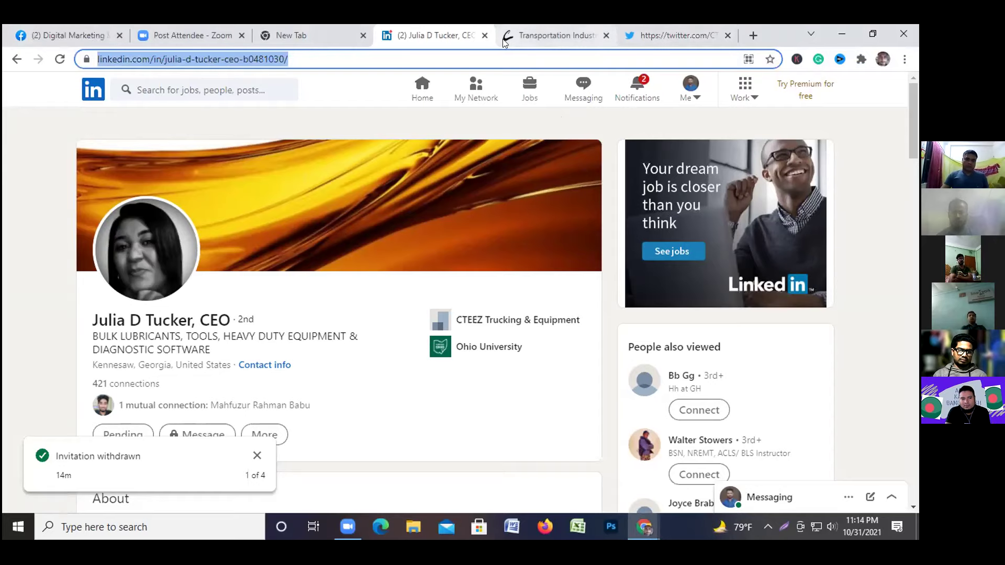
# Look over the home page of the CTEEZ Trucking & Equipment website
pyautogui.click(545, 32)
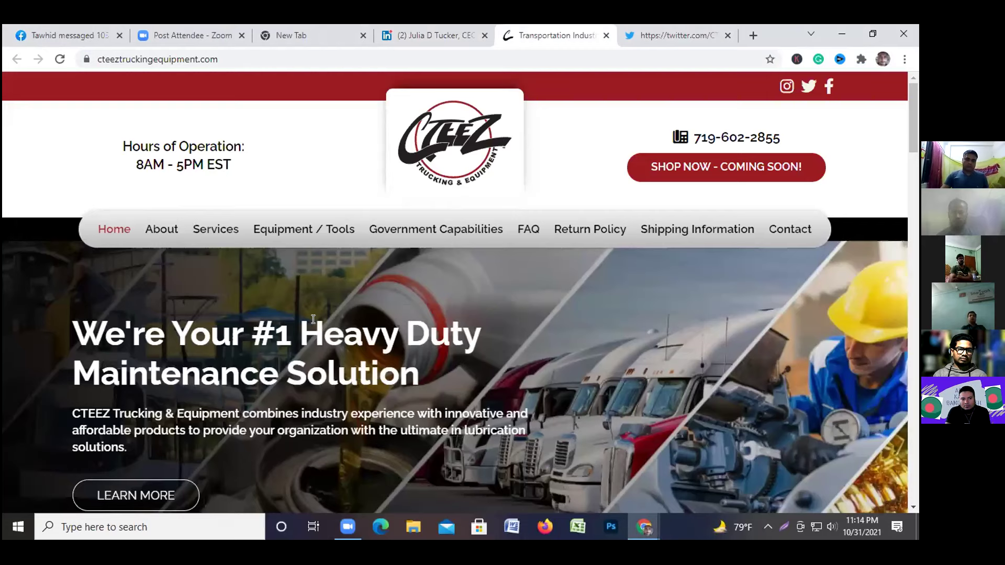
pyautogui.scroll(-2, 565, 237)
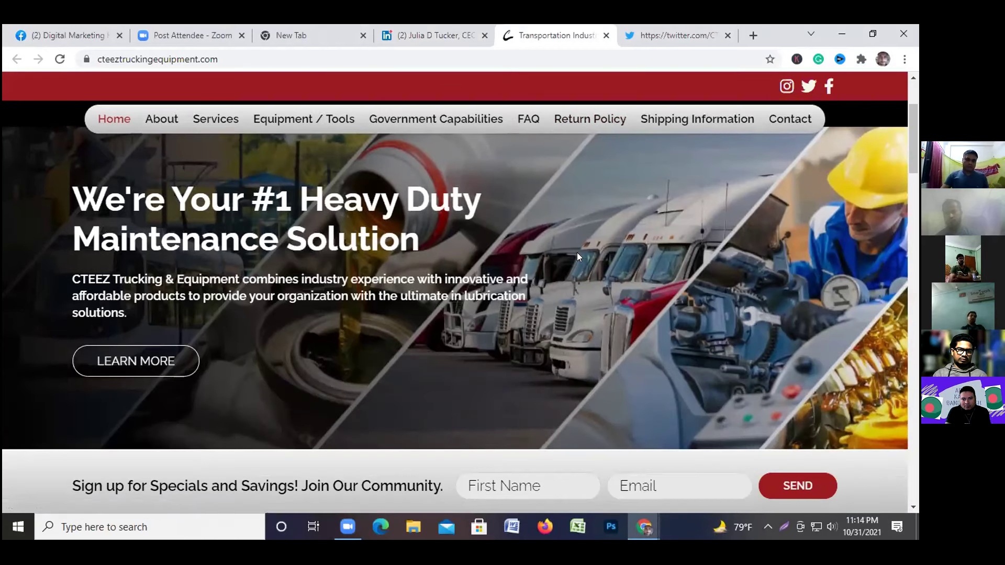
pyautogui.scroll(2, 581, 253)
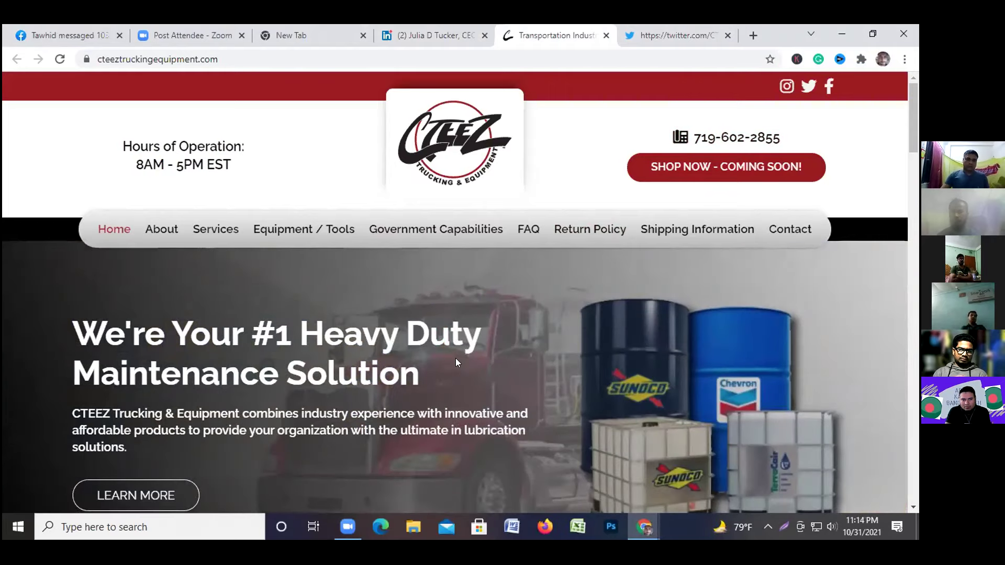
pyautogui.scroll(-1, 469, 285)
pyautogui.scroll(-1, 470, 285)
pyautogui.scroll(2, 470, 284)
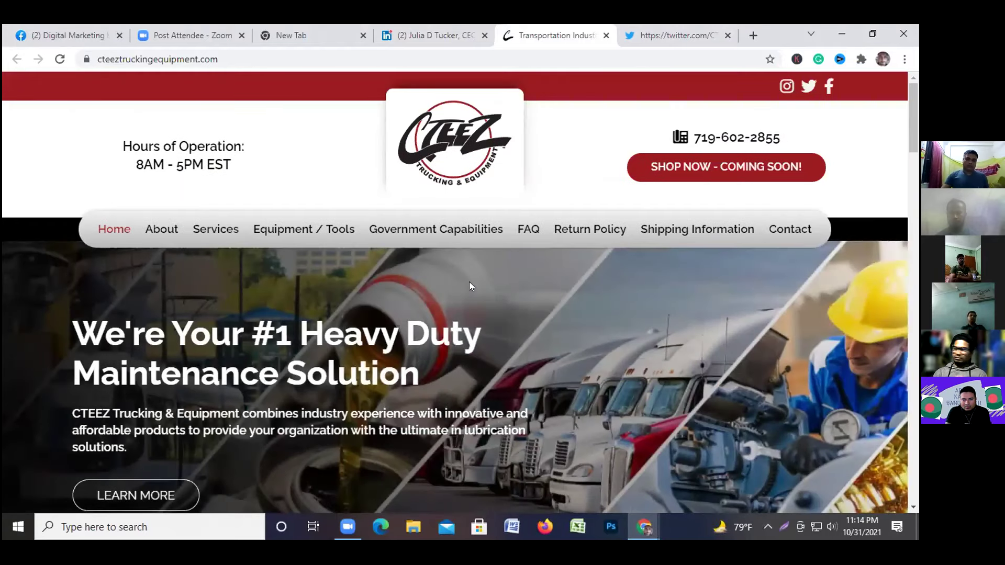
# View the CTEEZTrucking Twitter profile and close both the Twitter and company website tabs
pyautogui.click(691, 34)
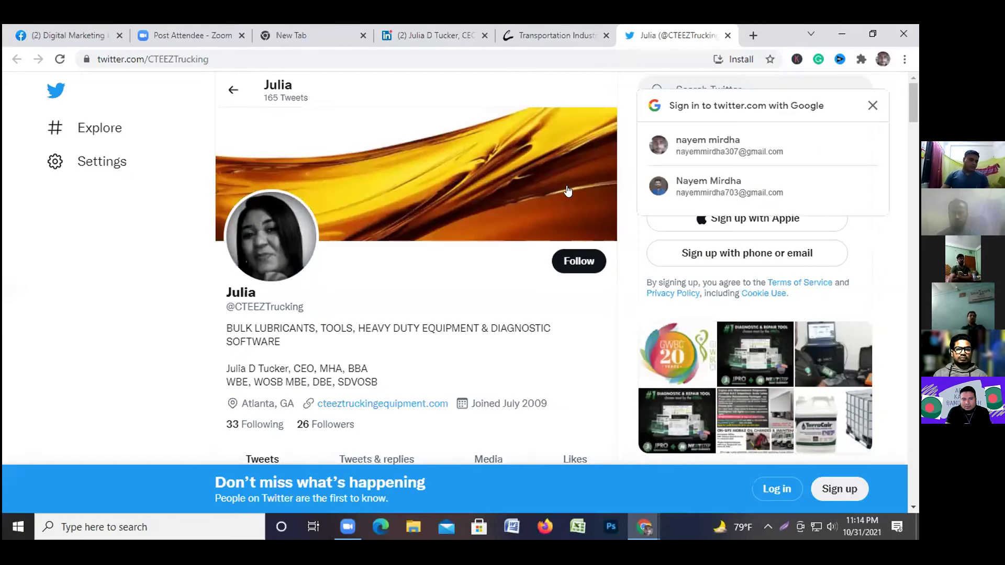
pyautogui.click(597, 35)
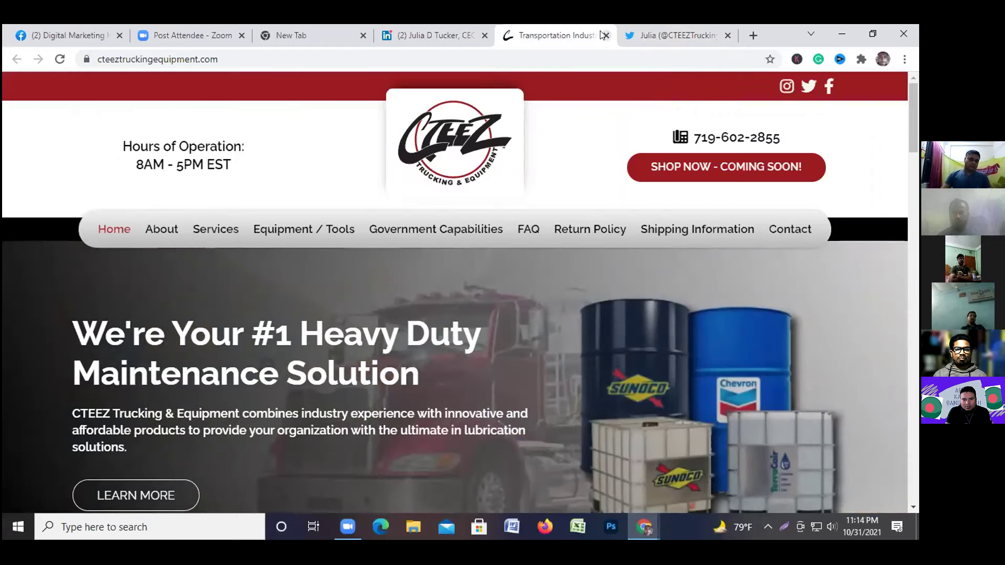
pyautogui.click(606, 35)
pyautogui.click(424, 39)
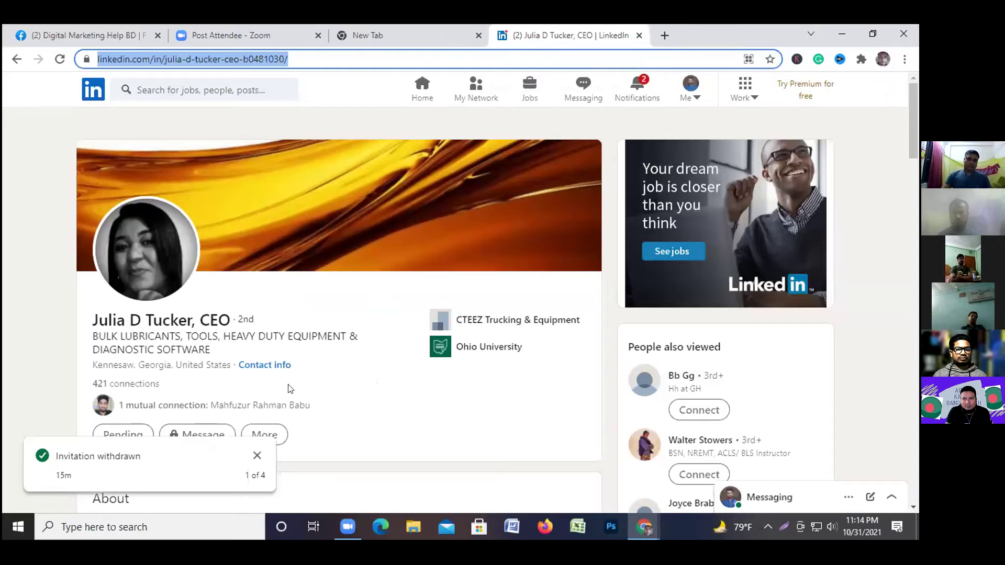
# Review the sent people invitations in the invitation manager and return to the network overview
pyautogui.click(476, 88)
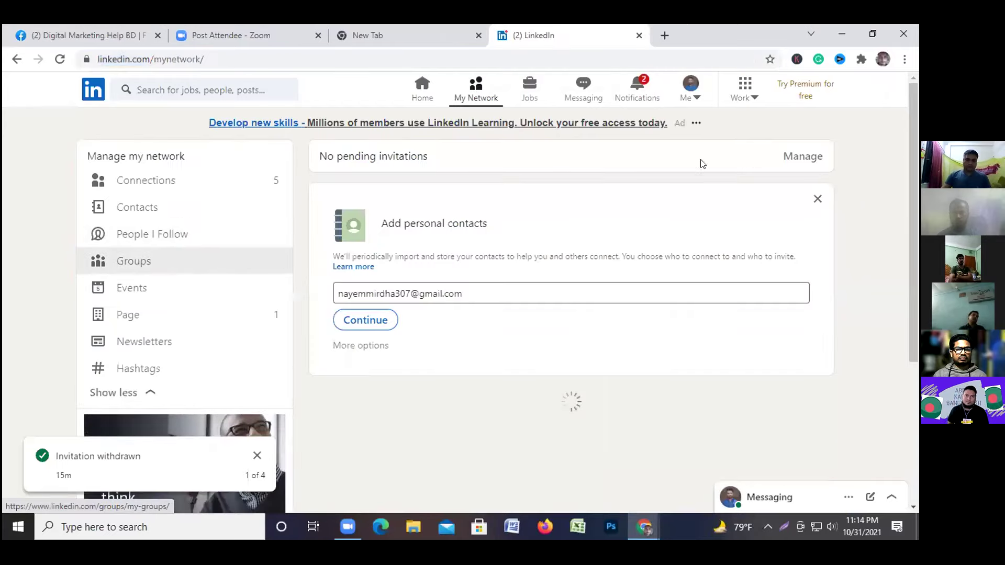
pyautogui.click(797, 157)
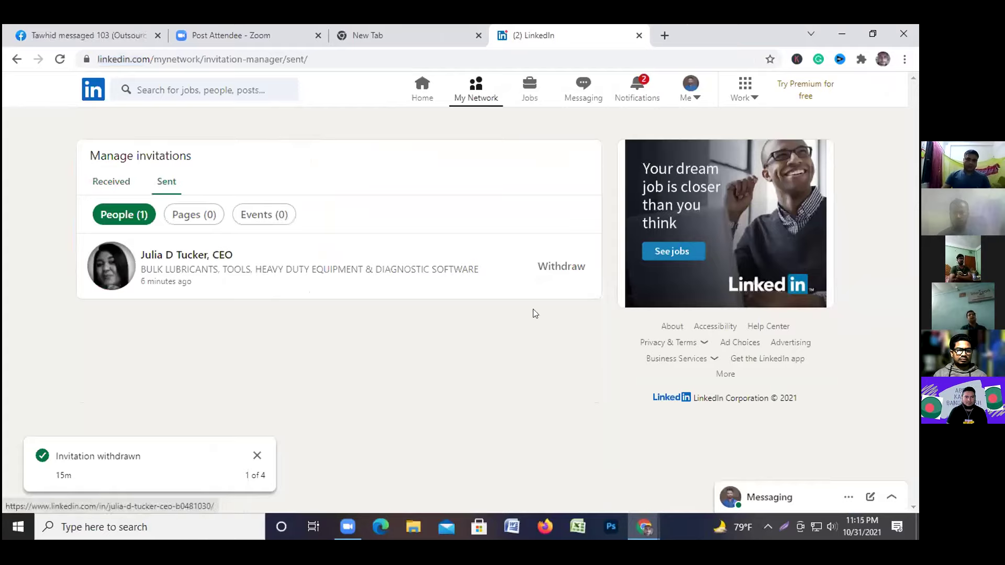
pyautogui.click(457, 104)
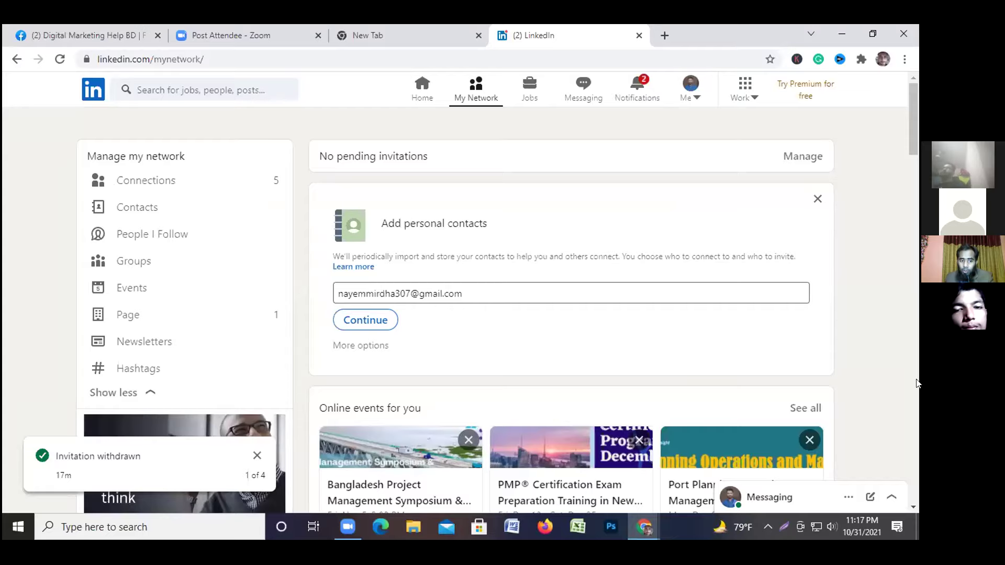
# Check the Groups page of the network and return to the network overview
pyautogui.click(134, 260)
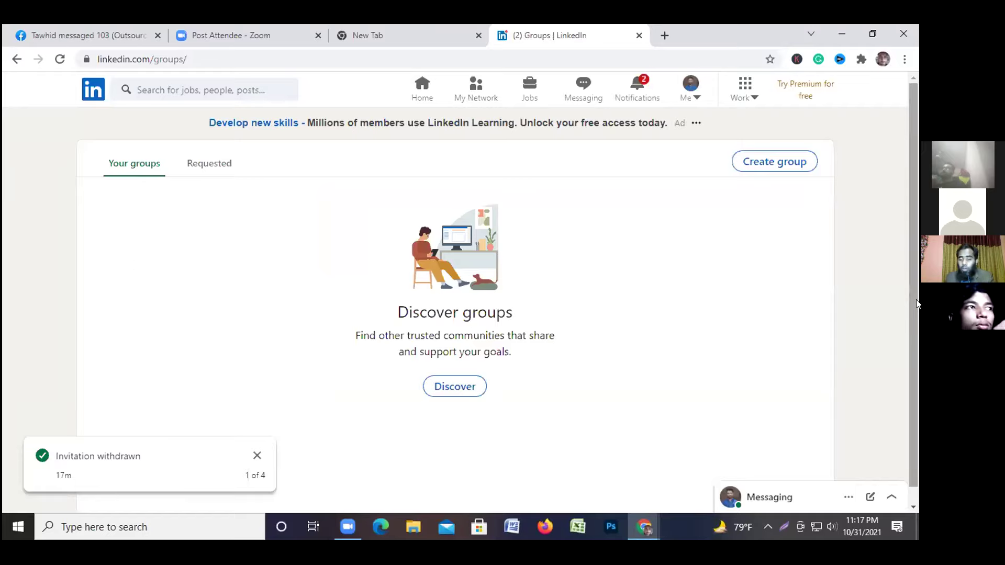
pyautogui.moveTo(917, 299); pyautogui.dragTo(750, 297)
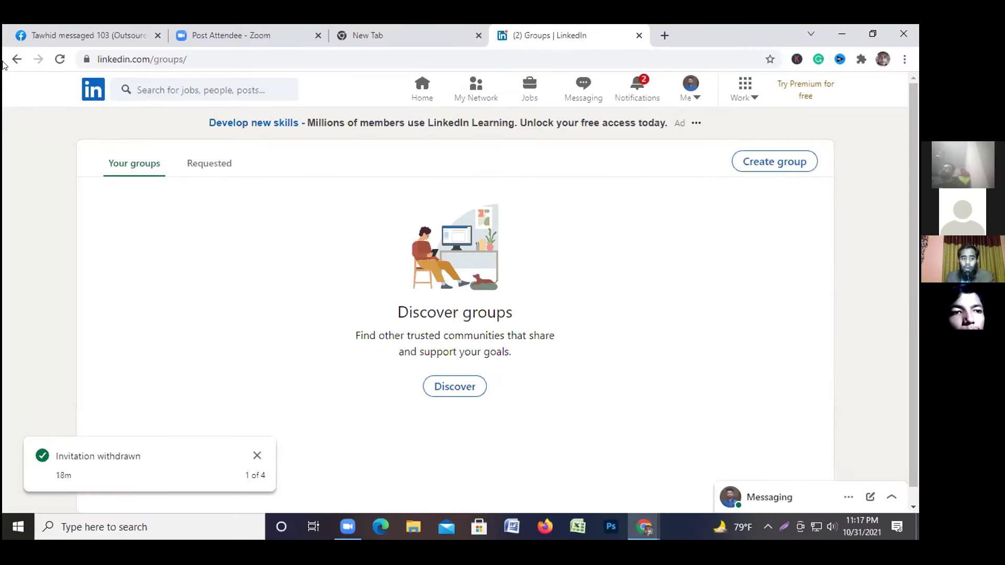
pyautogui.click(475, 89)
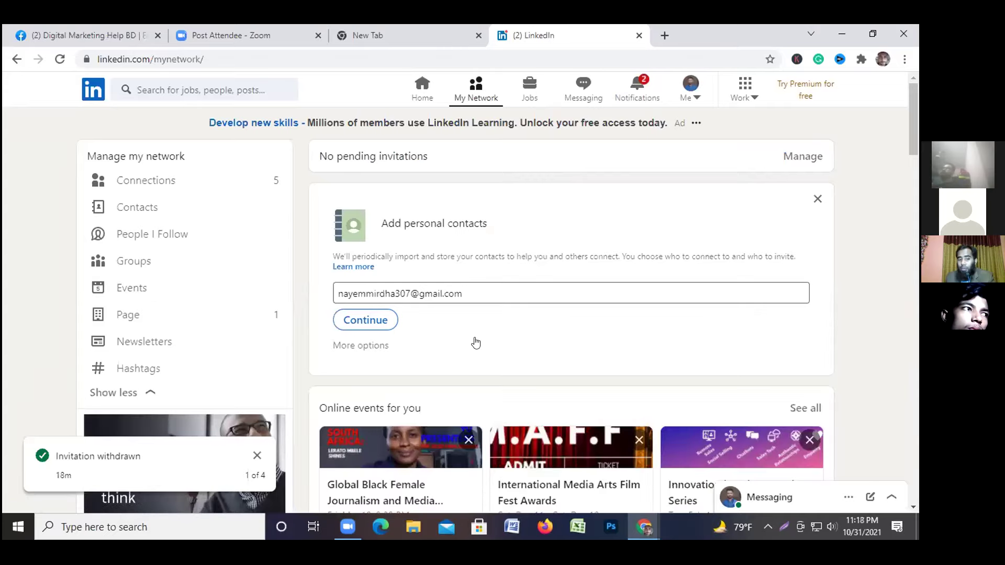
# Review the followed company pages, the followers and the unfiltered following list
pyautogui.click(152, 315)
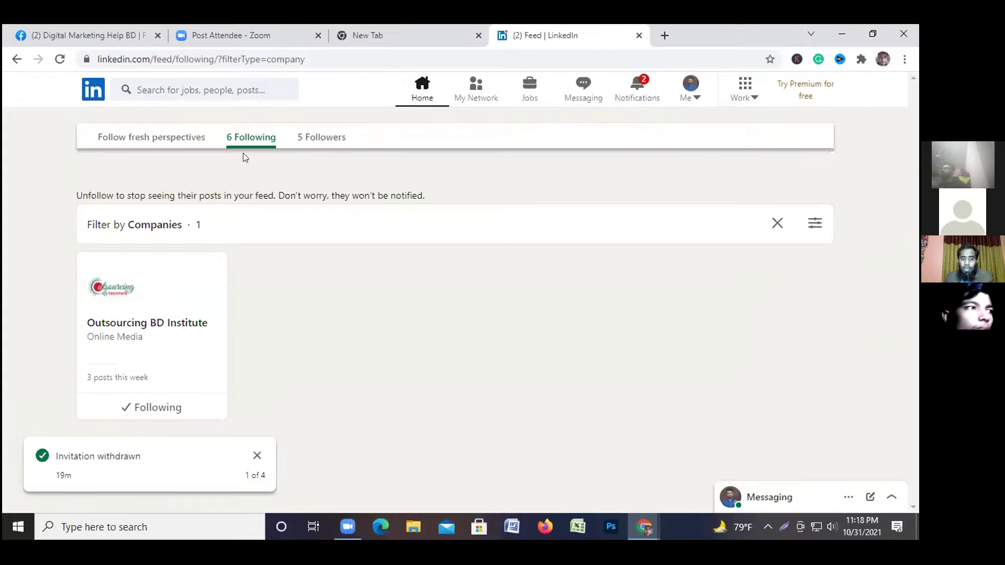
pyautogui.click(325, 137)
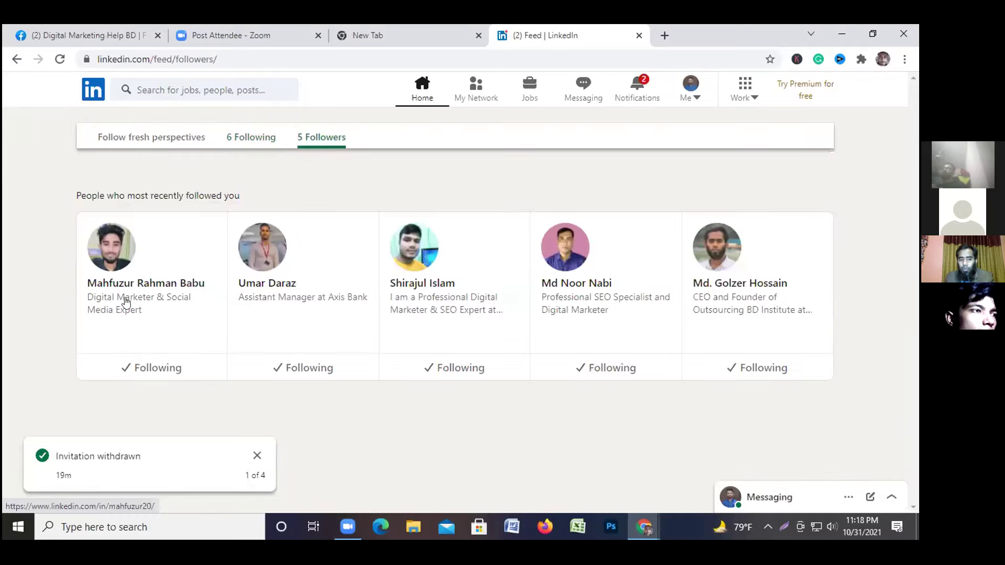
pyautogui.click(251, 137)
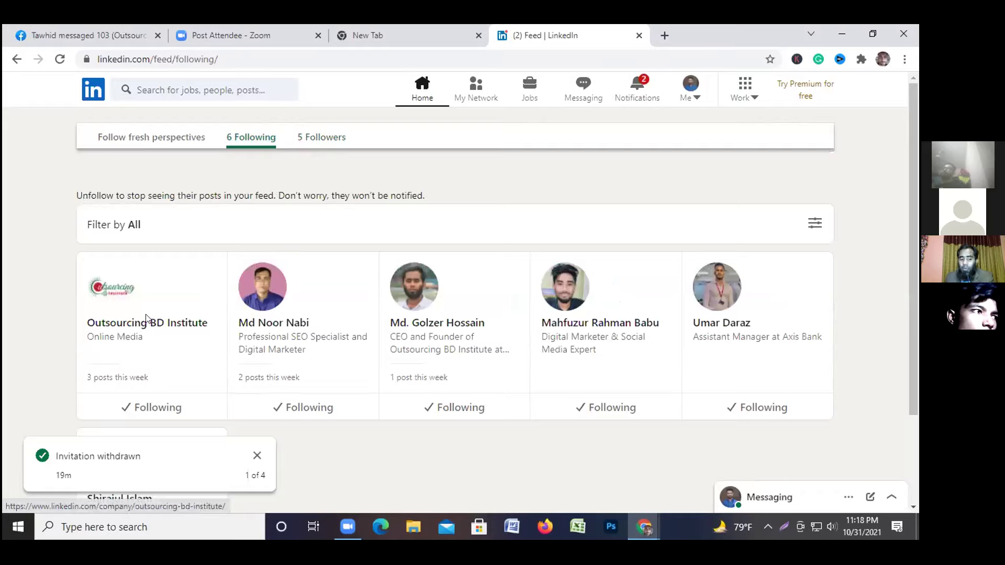
pyautogui.click(463, 95)
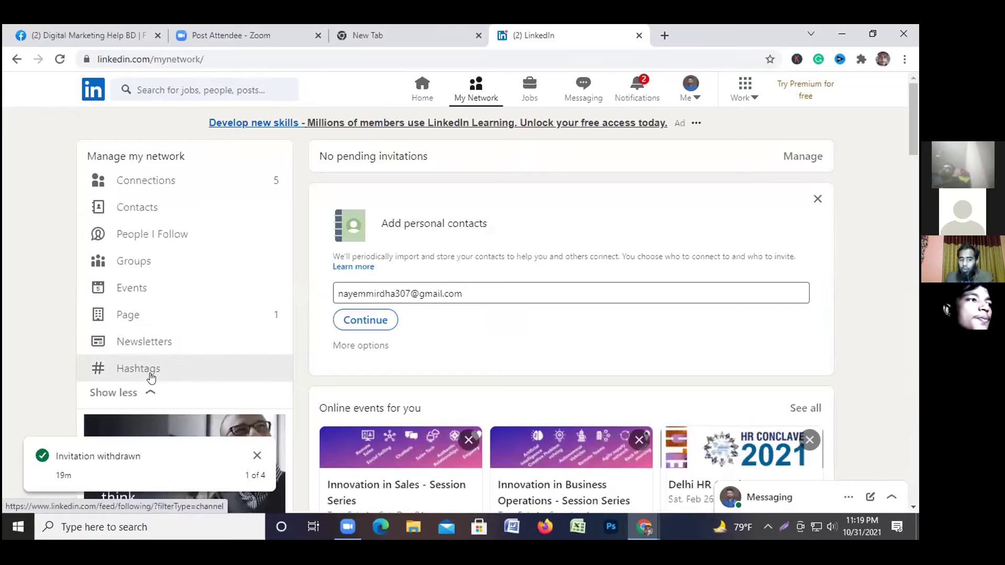
# Look over the network management options and open the account's own profile page
pyautogui.scroll(-1, 149, 377)
pyautogui.scroll(1, 554, 314)
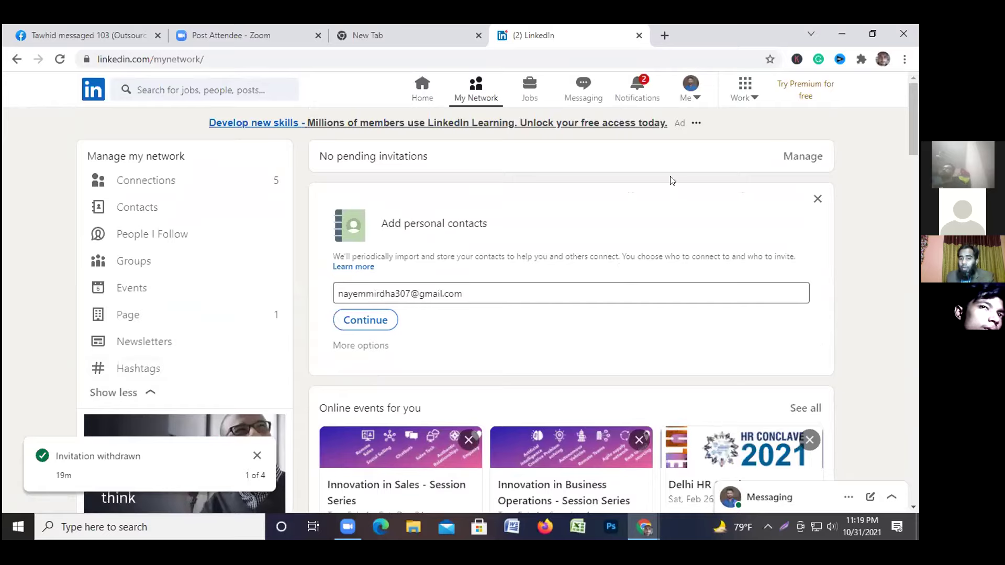
pyautogui.click(691, 89)
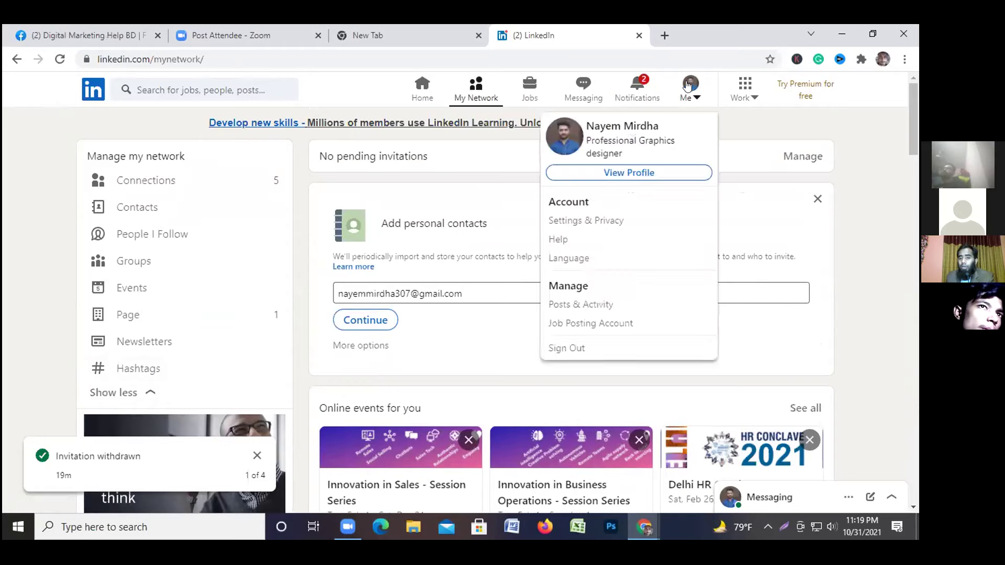
pyautogui.click(605, 174)
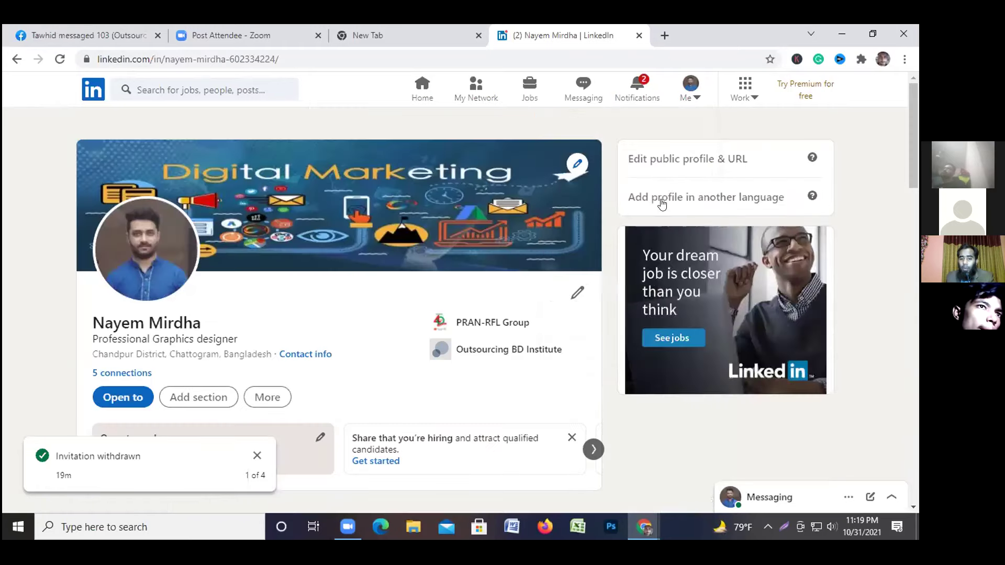
# Look over the own profile page and its dashboard, and return to the home feed
pyautogui.scroll(-1, 402, 344)
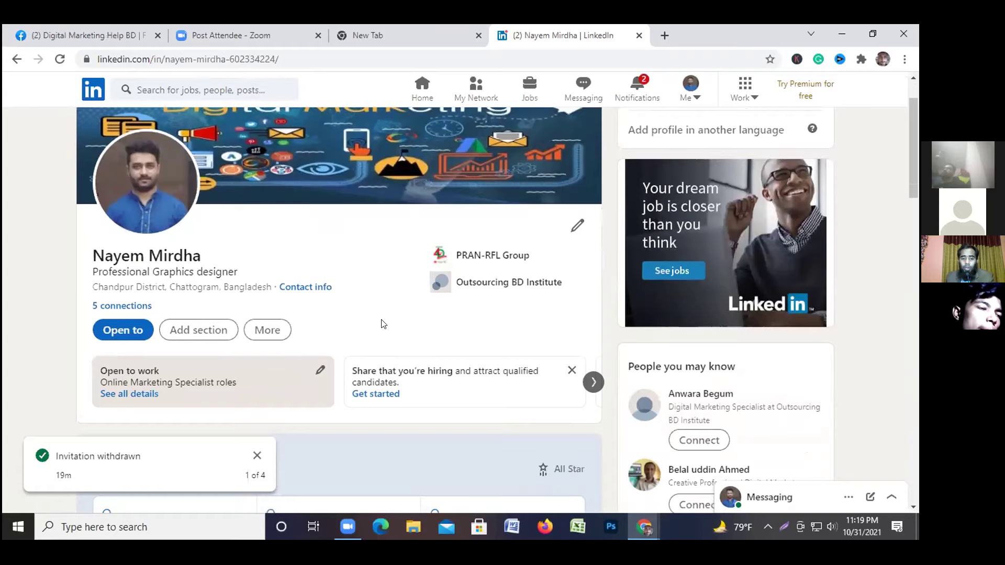
pyautogui.scroll(-4, 472, 391)
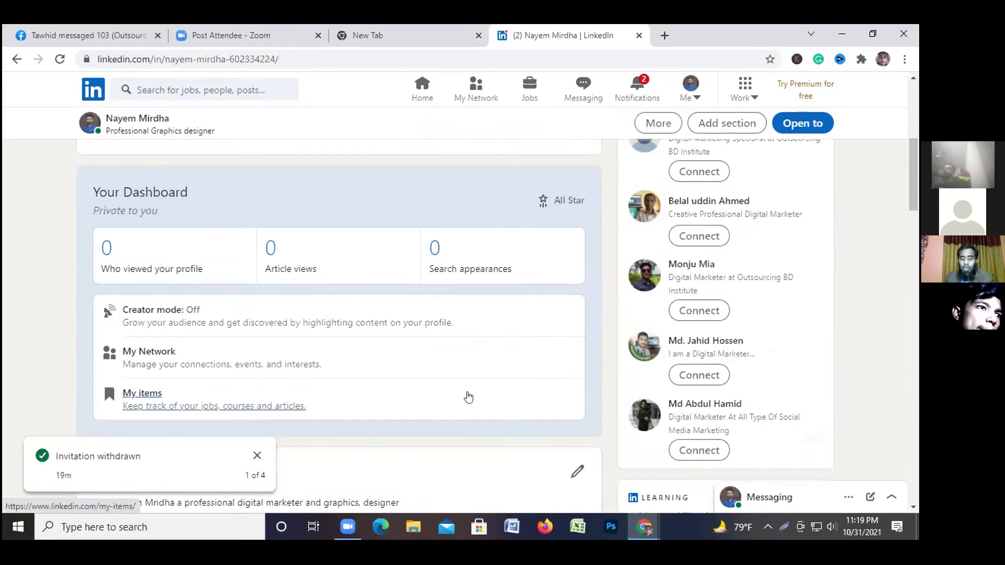
pyautogui.scroll(5, 469, 398)
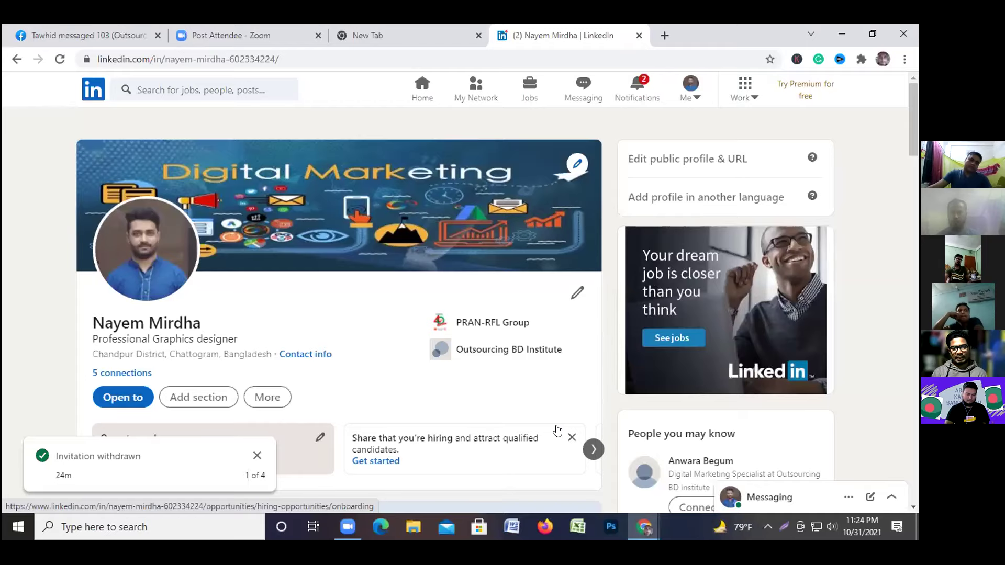
pyautogui.click(417, 86)
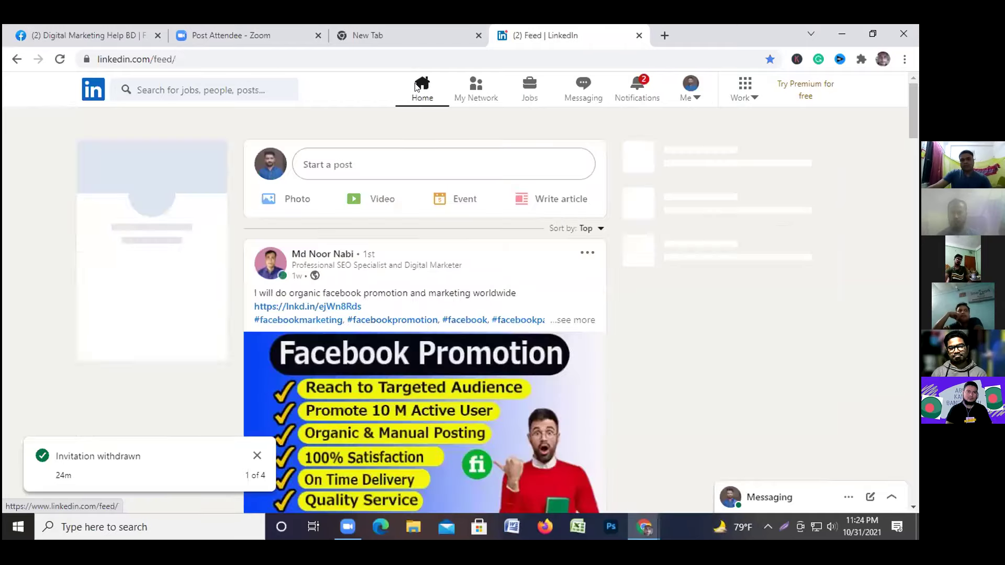
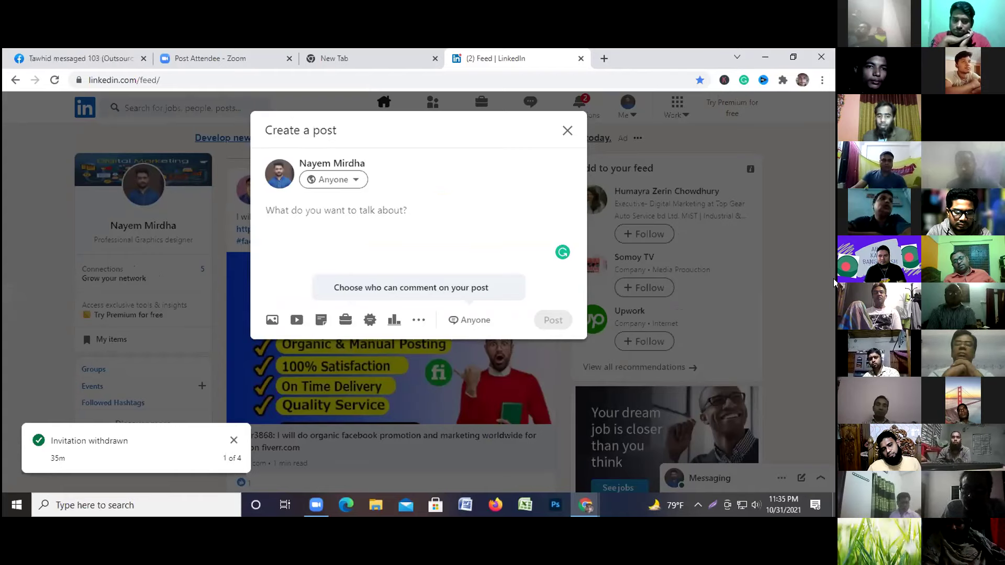
# Try the Anyone + Twitter and Connections only audiences for a new post and close the dialog without saving
pyautogui.moveTo(834, 279); pyautogui.dragTo(916, 277)
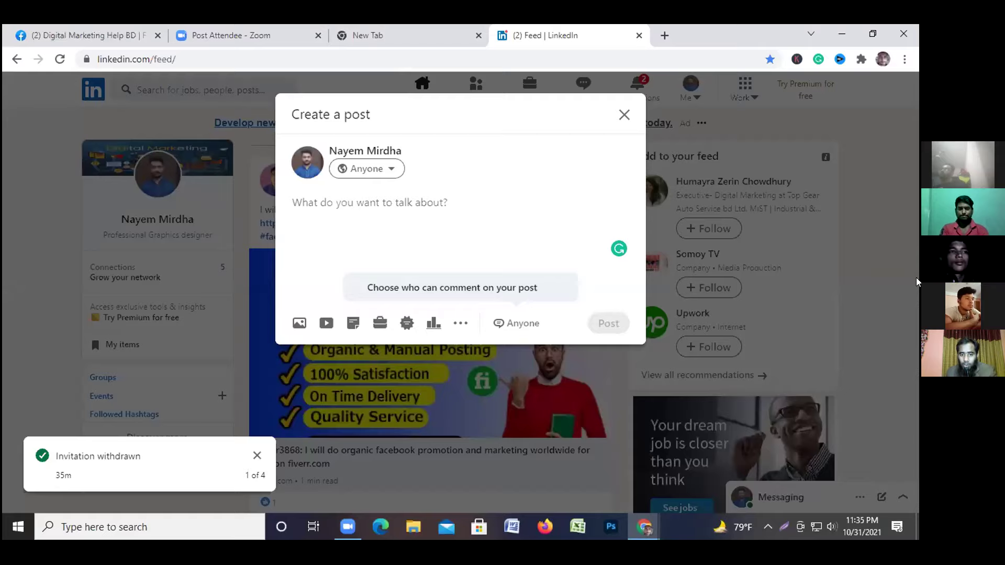
pyautogui.click(389, 169)
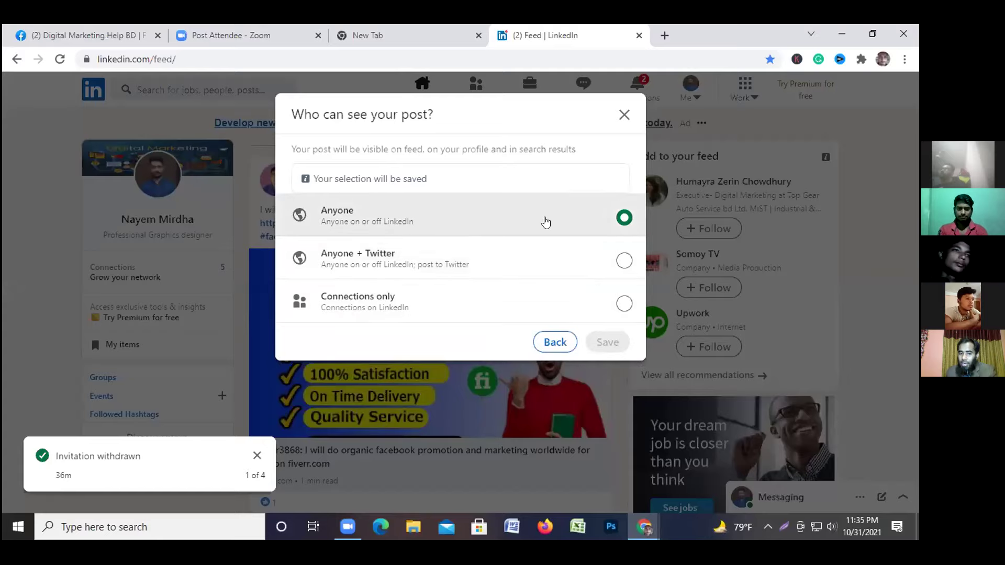
pyautogui.click(610, 265)
pyautogui.click(520, 35)
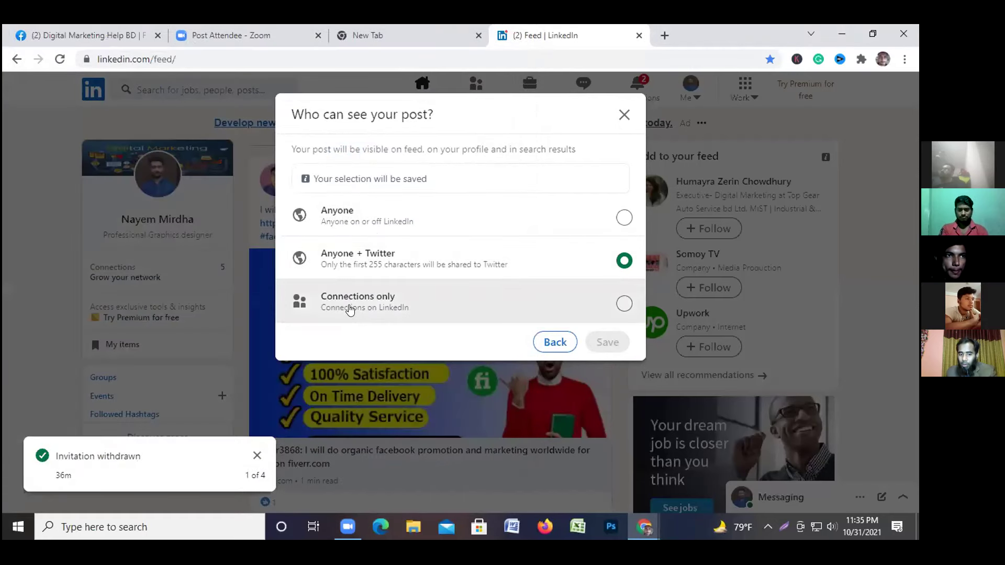
pyautogui.click(621, 305)
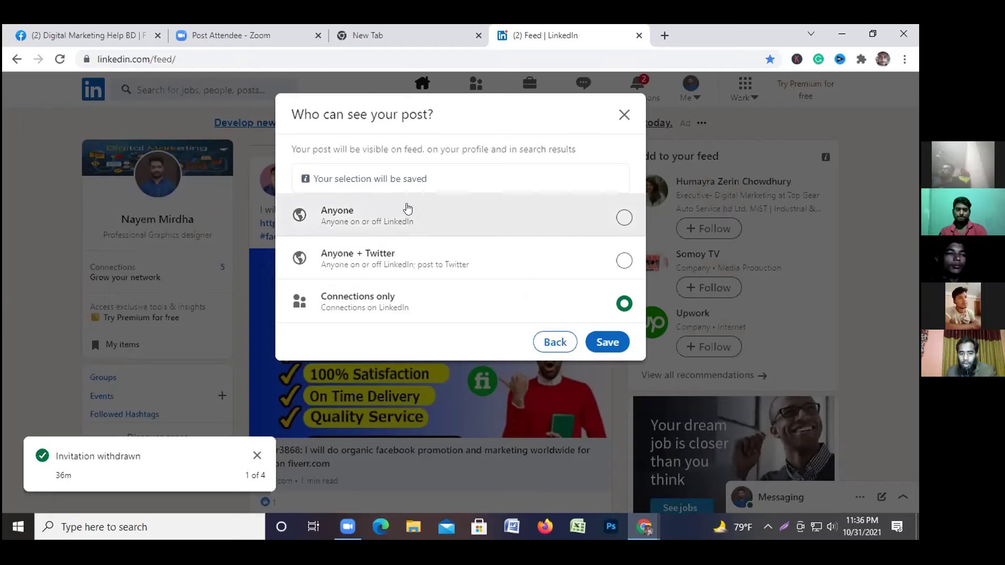
pyautogui.click(624, 115)
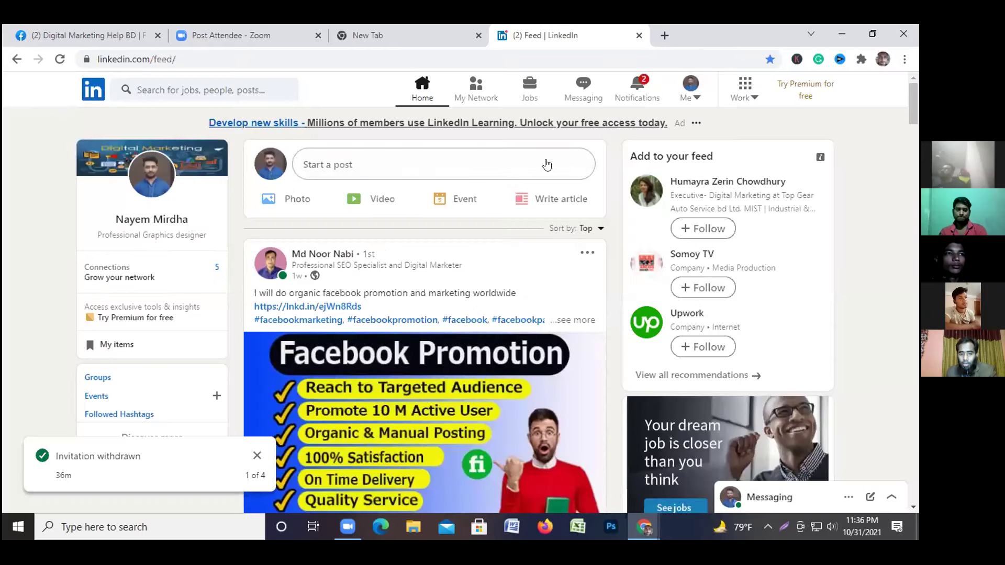
# Start a new post and save its visibility as Connections only
pyautogui.click(448, 170)
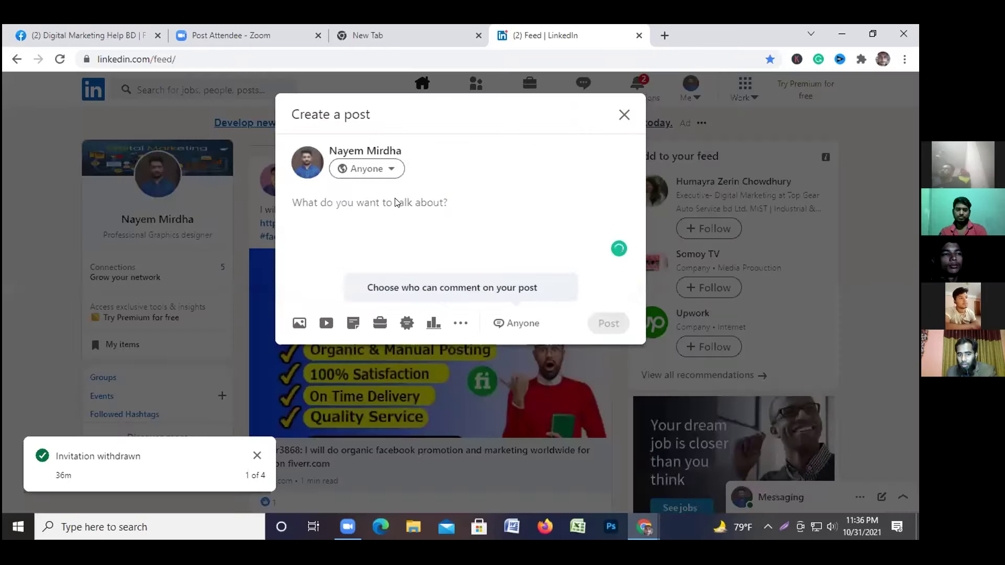
pyautogui.click(390, 171)
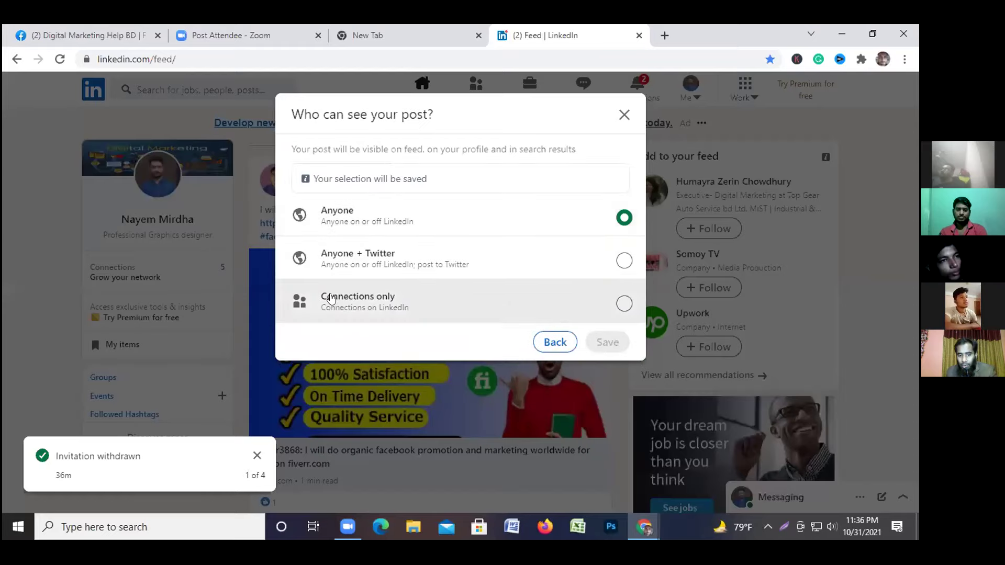
pyautogui.click(624, 303)
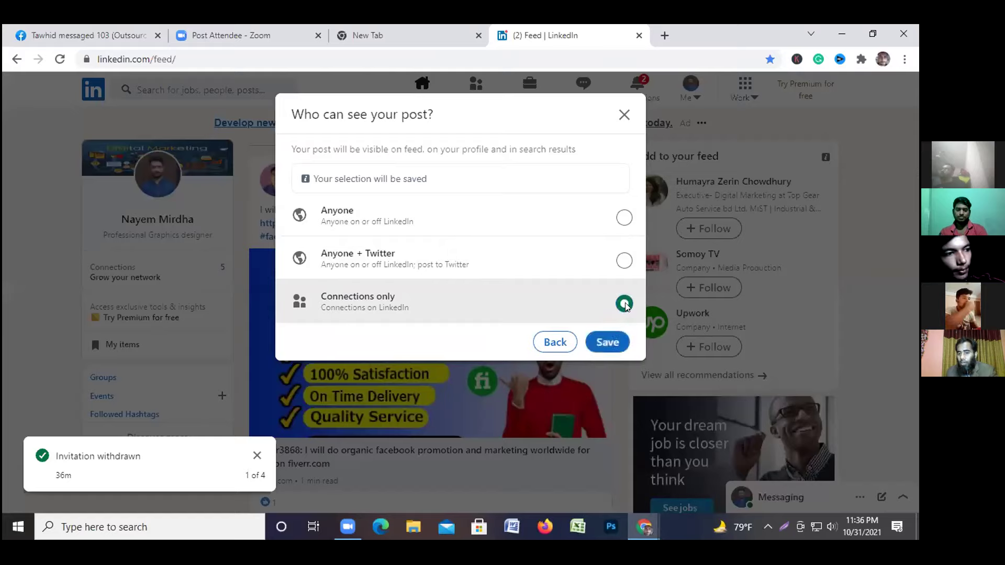
pyautogui.click(608, 342)
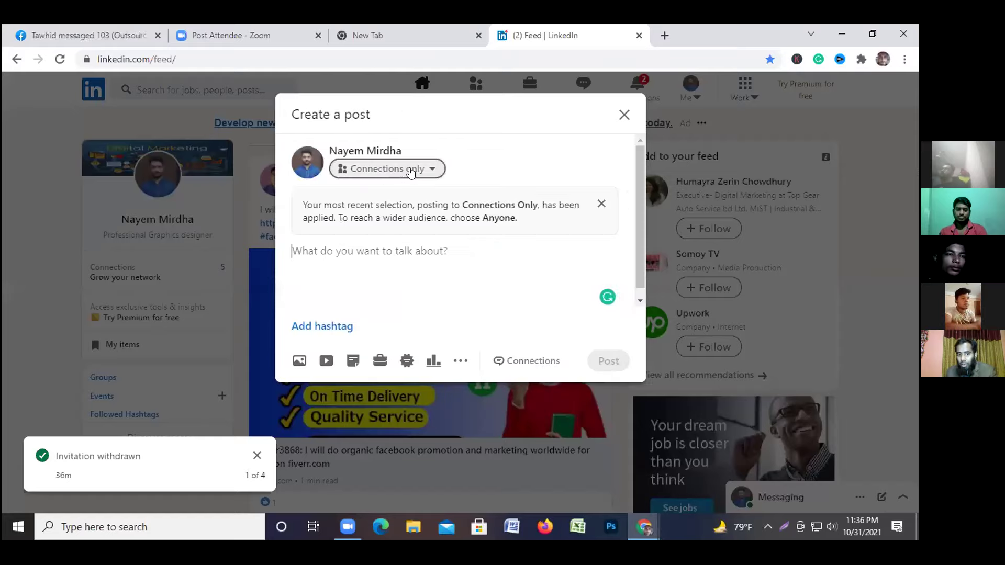
pyautogui.click(353, 256)
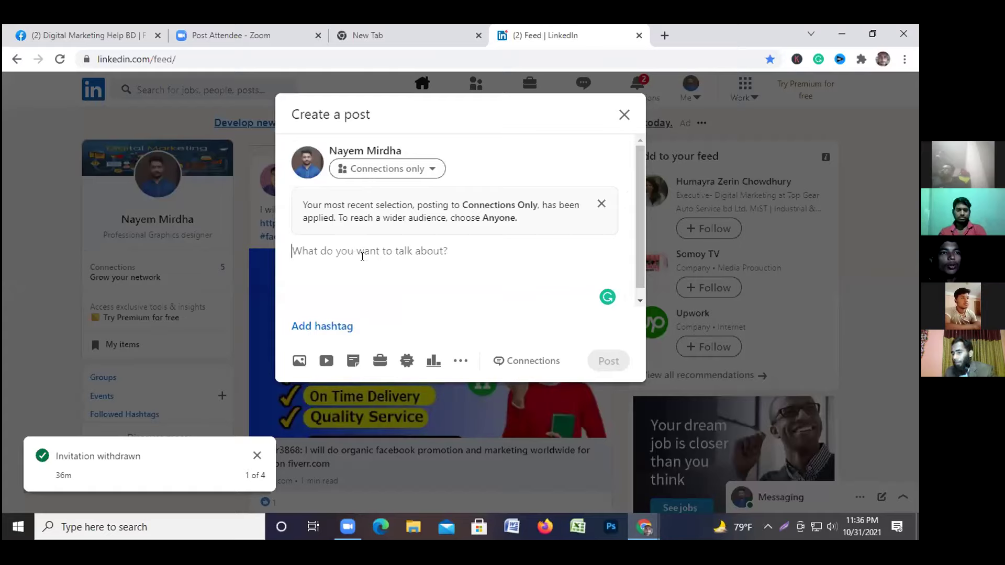
# Set the post's visibility to Anyone, recheck the audience options and close the dialog
pyautogui.click(429, 170)
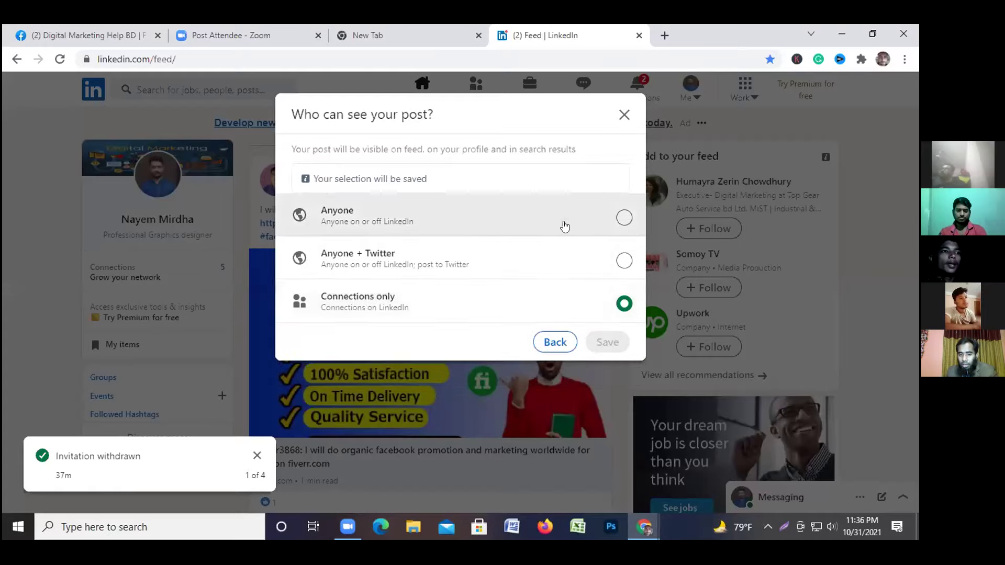
pyautogui.click(624, 217)
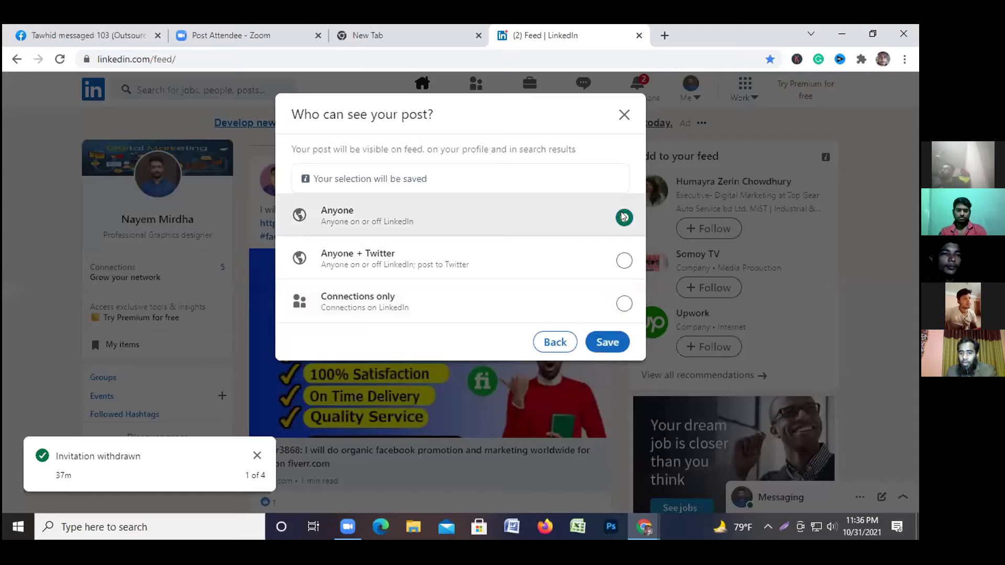
pyautogui.click(605, 342)
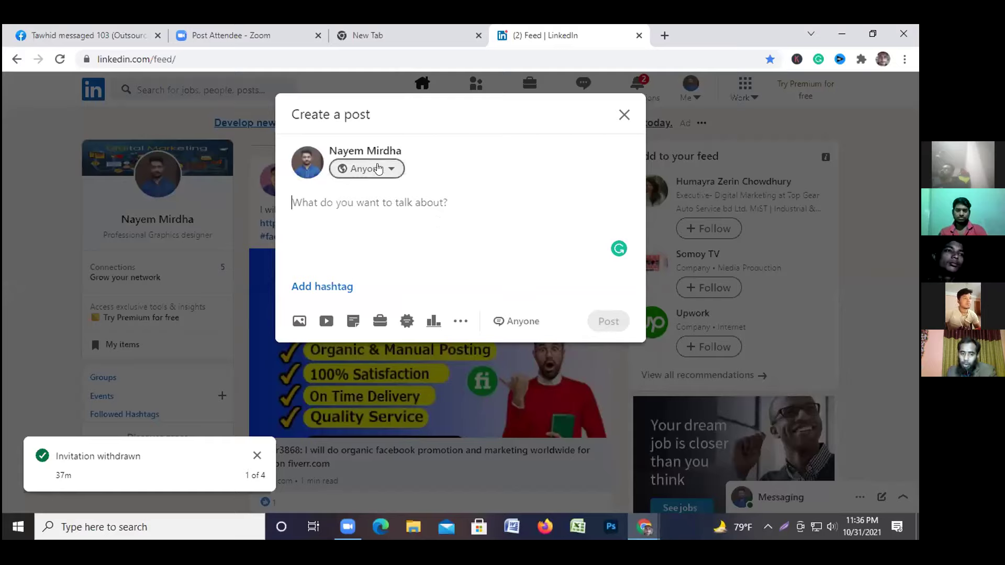
pyautogui.click(386, 180)
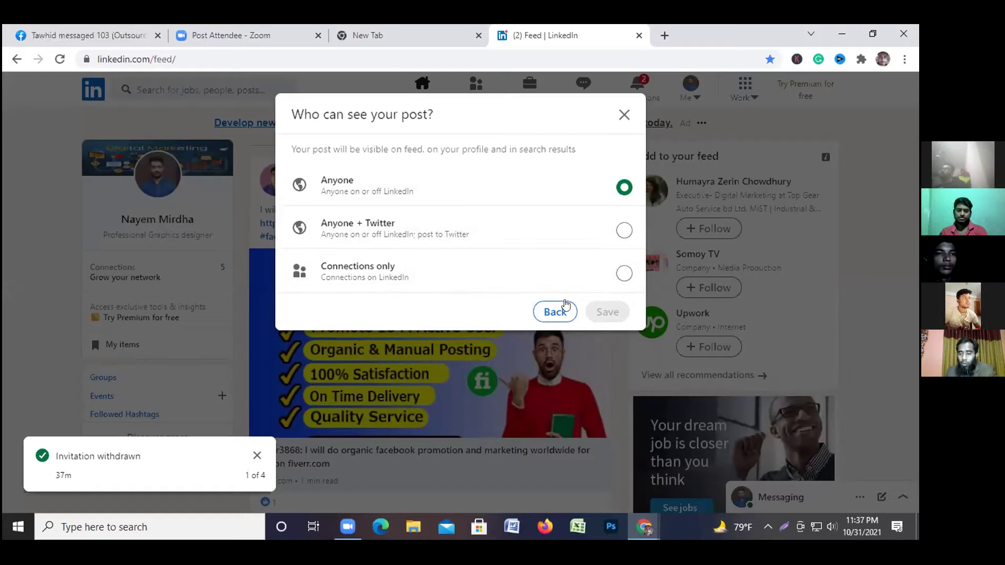
pyautogui.click(623, 116)
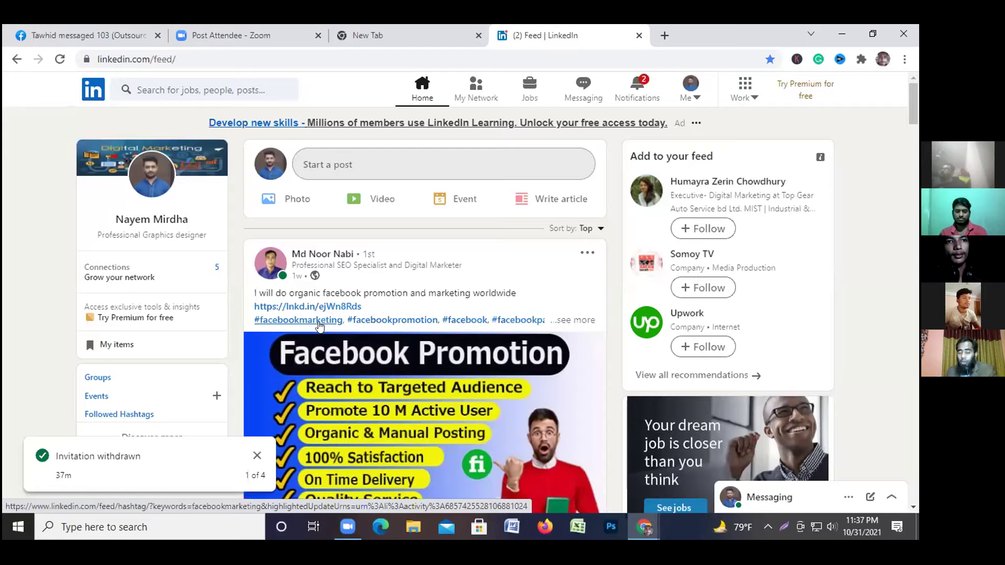
# Start a new post and enter "Outsourcing BD Institute" as its first line
pyautogui.click(359, 165)
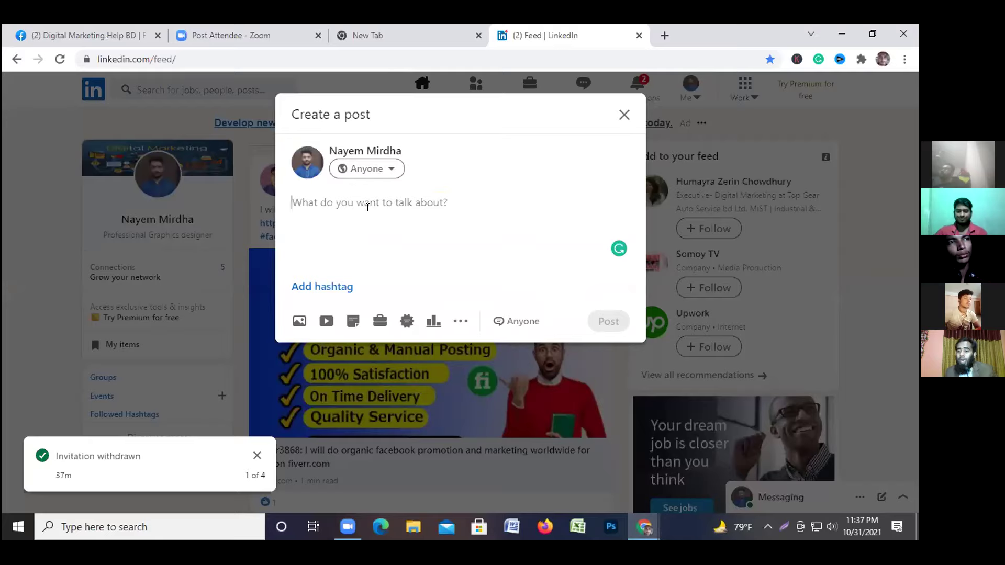
pyautogui.write('O')
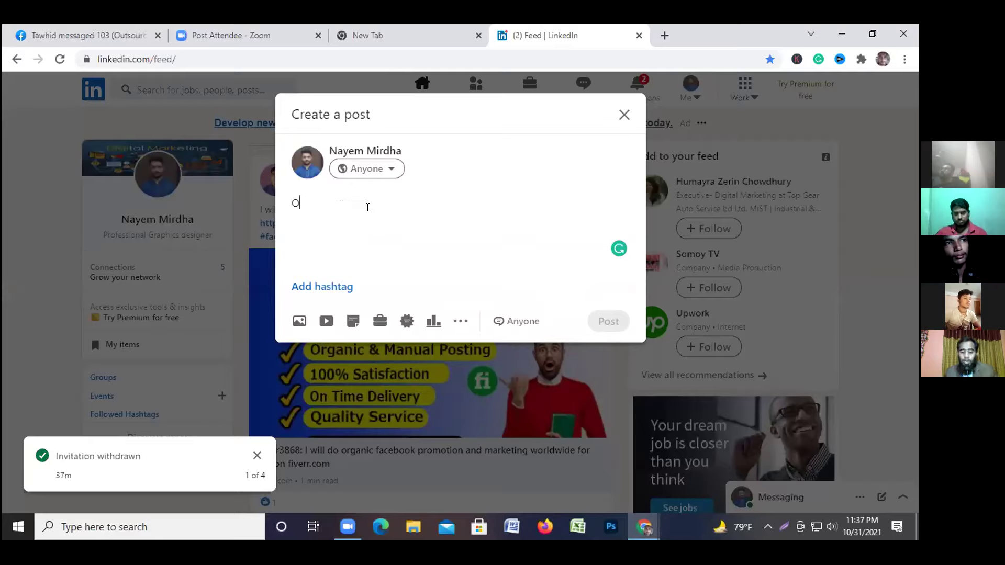
pyautogui.write('utsourcing BD ')
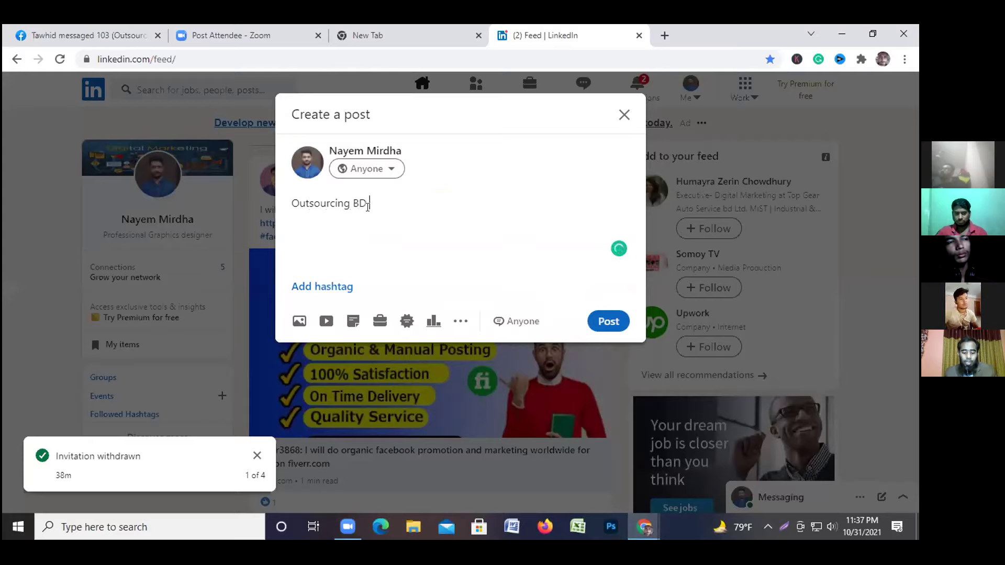
pyautogui.write('Institute')
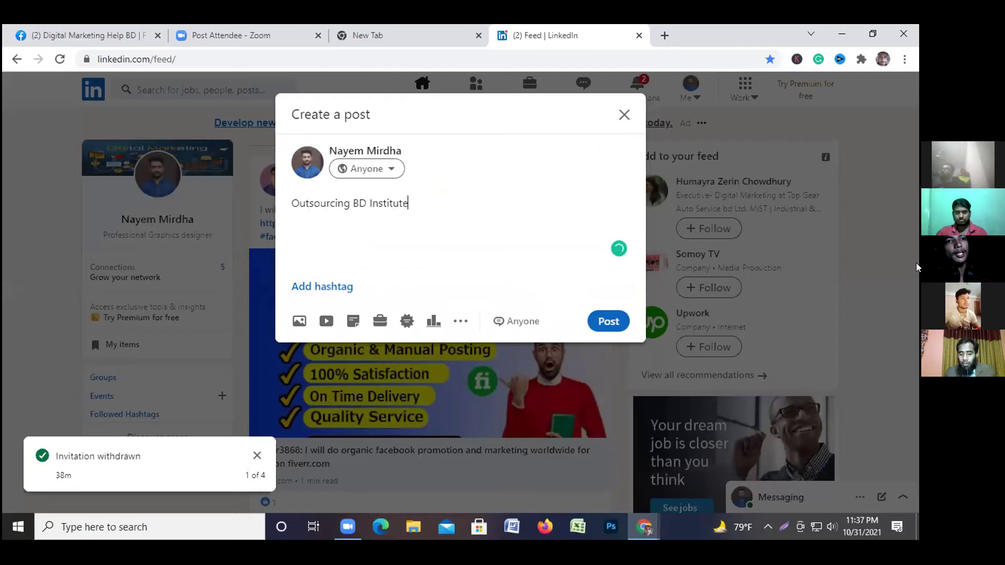
pyautogui.moveTo(916, 263); pyautogui.dragTo(834, 266)
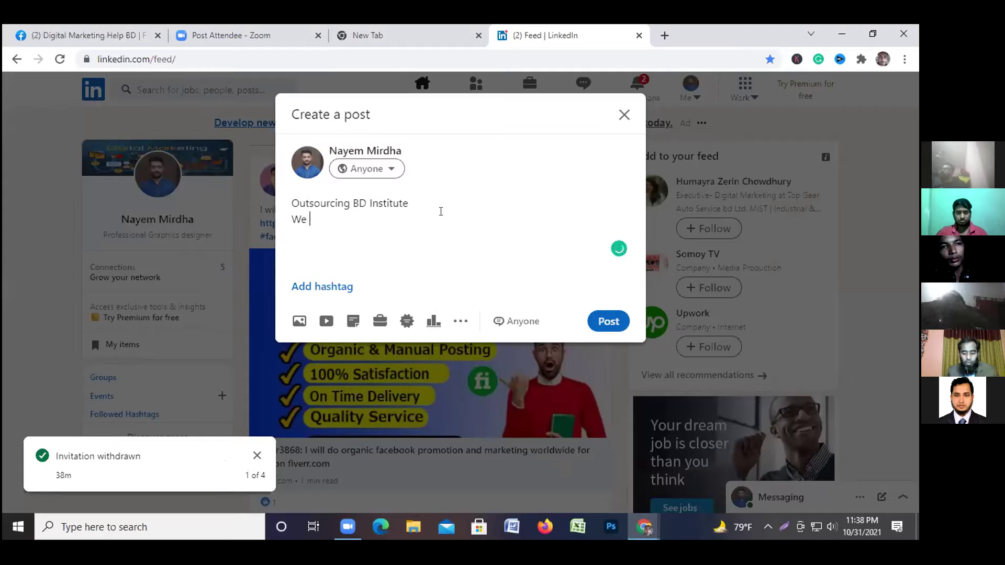
# Add the second line "We will provide all types of digital marketing services", applying the suggested correction to "types"
pyautogui.write('l provide all typ')
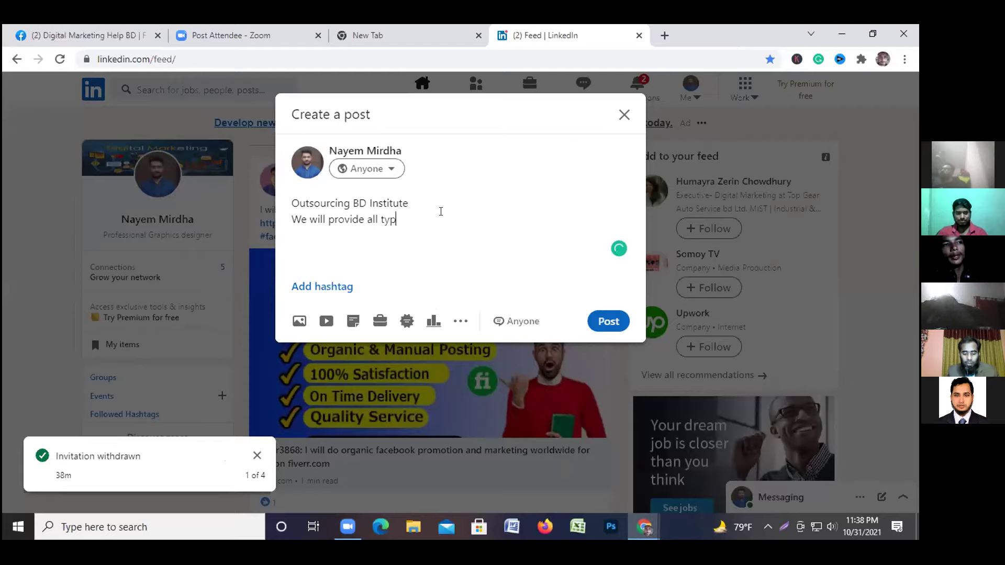
pyautogui.write('e of digital marketing ser')
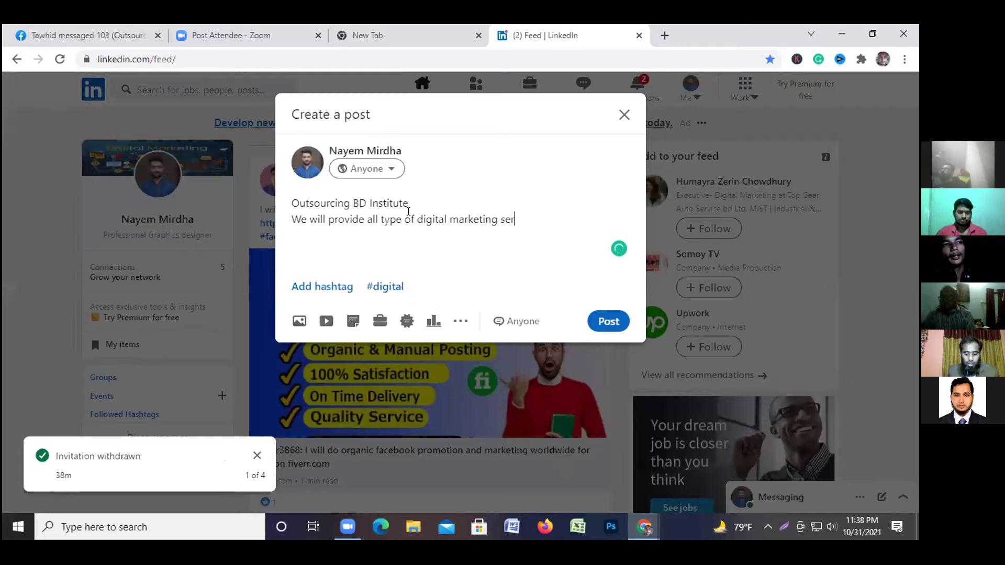
pyautogui.write('vices')
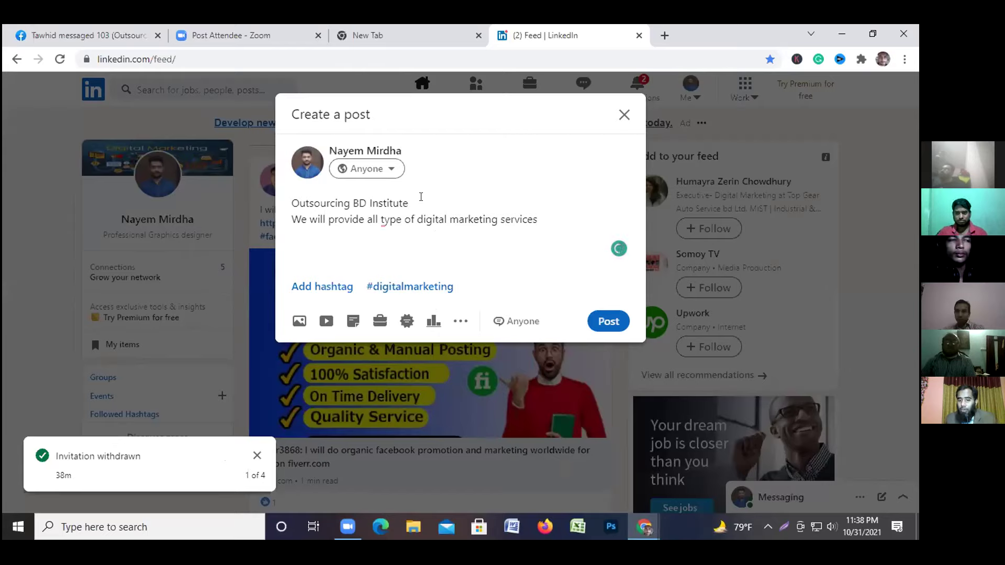
pyautogui.click(391, 220)
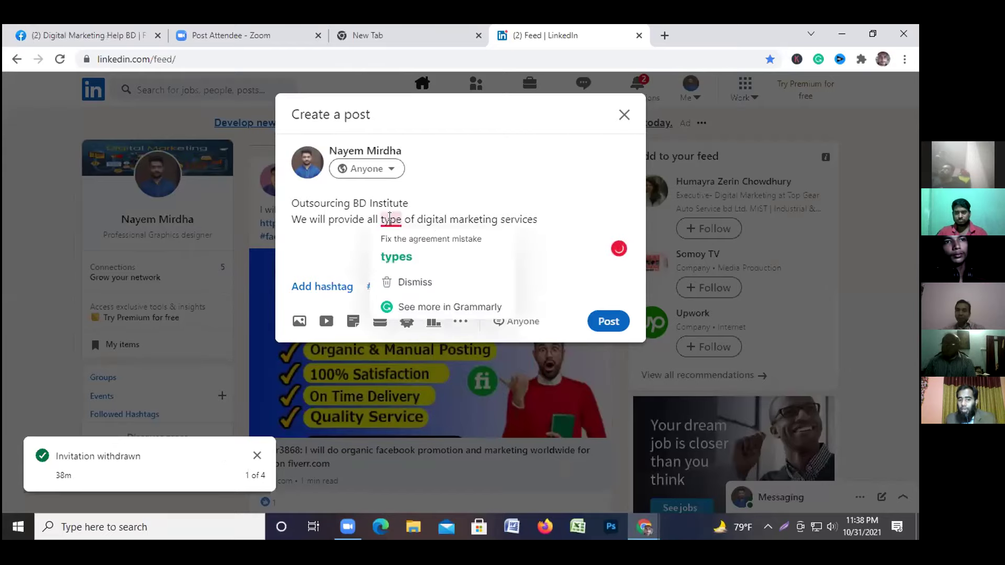
pyautogui.click(397, 255)
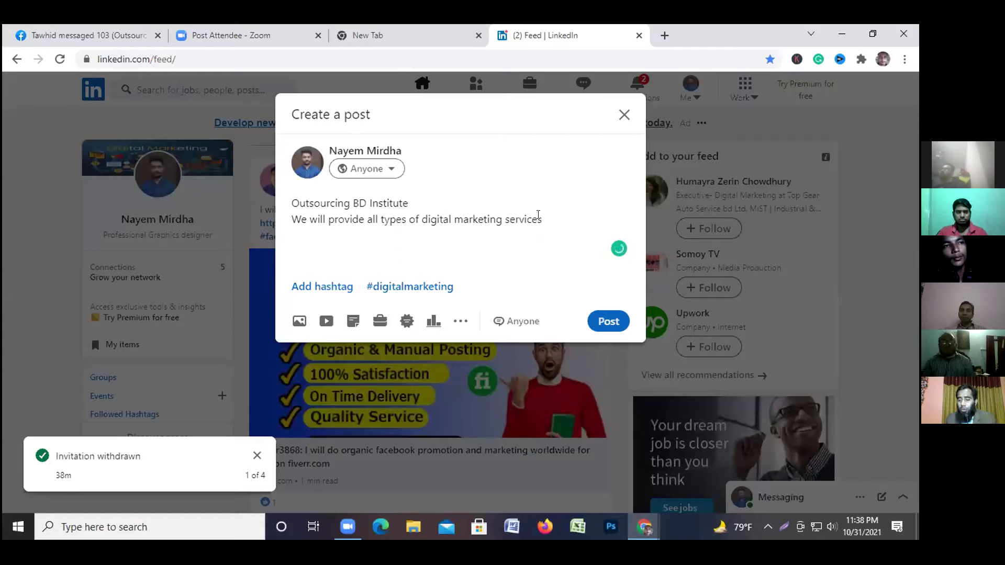
# Try adding two pasted copies of the services sentence to the second line, separate the first copy with a space, and delete both copies
pyautogui.moveTo(542, 219); pyautogui.dragTo(270, 219)
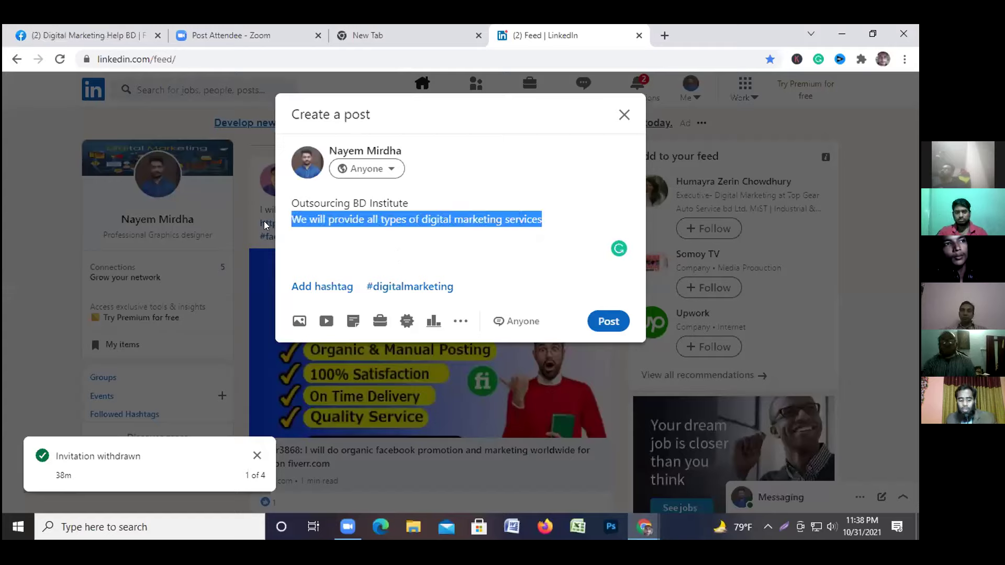
pyautogui.click(546, 214)
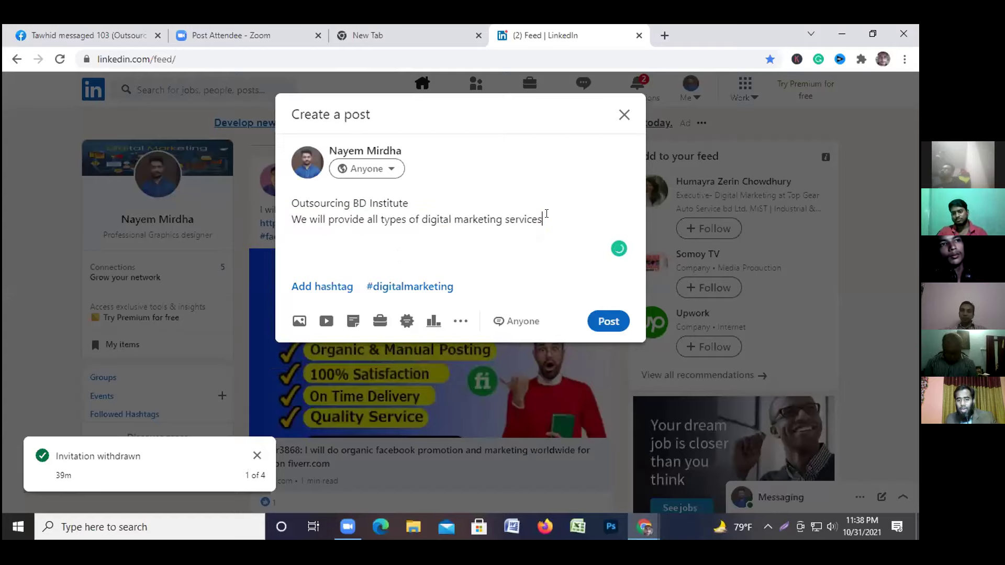
pyautogui.hotkey('ctrl', 'v')
pyautogui.hotkey('ctrl', 'v')
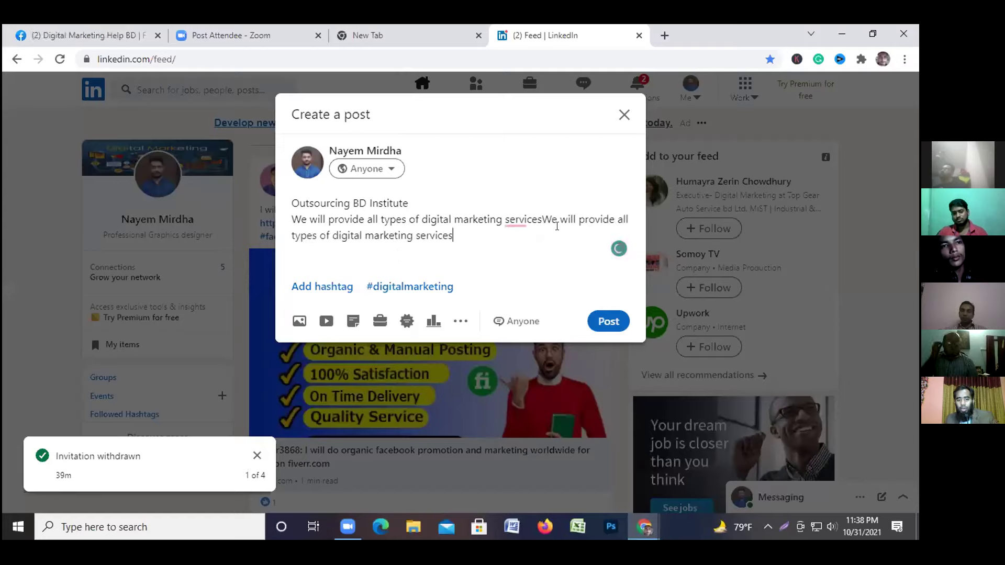
pyautogui.moveTo(539, 222)
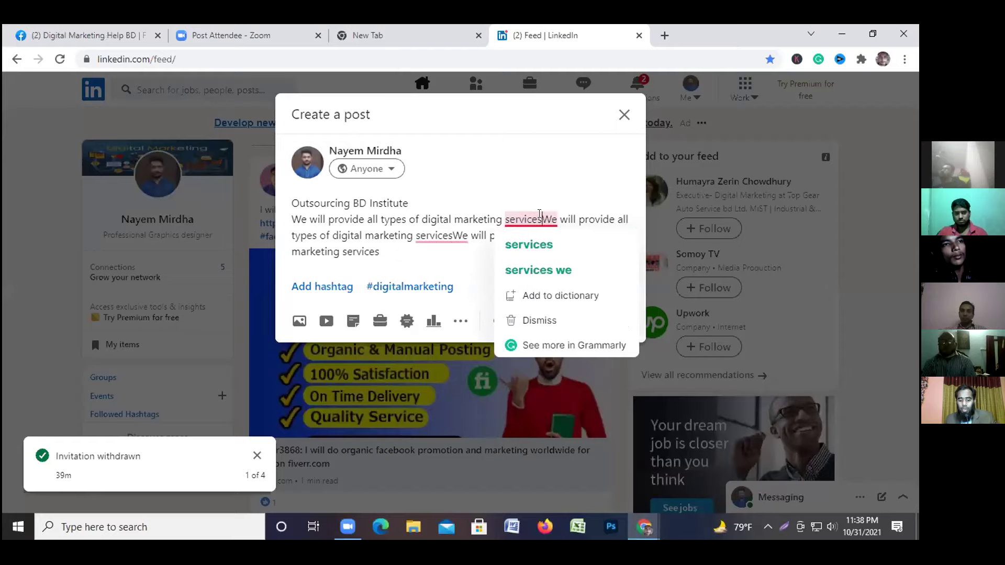
pyautogui.moveTo(458, 225)
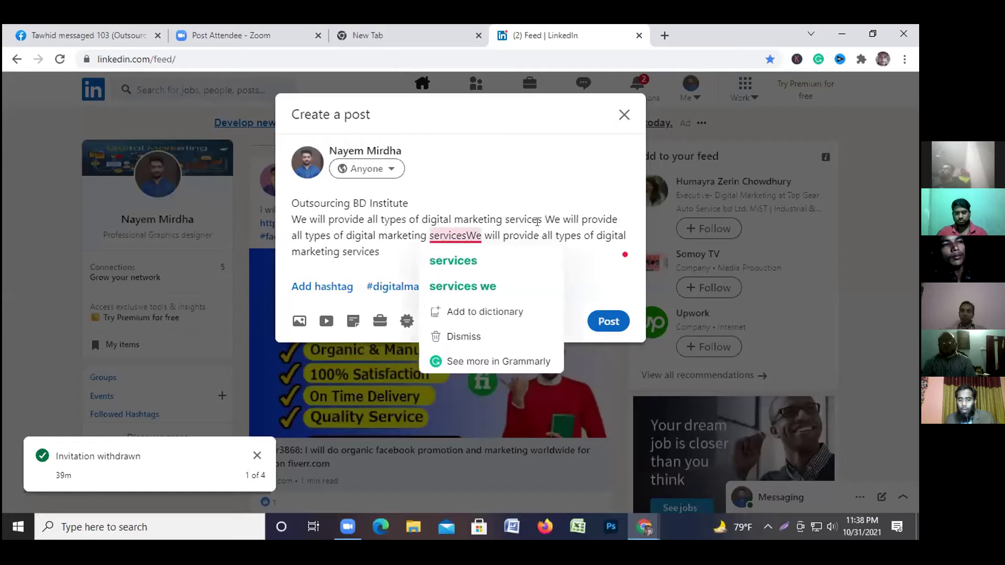
pyautogui.moveTo(545, 220); pyautogui.dragTo(590, 268)
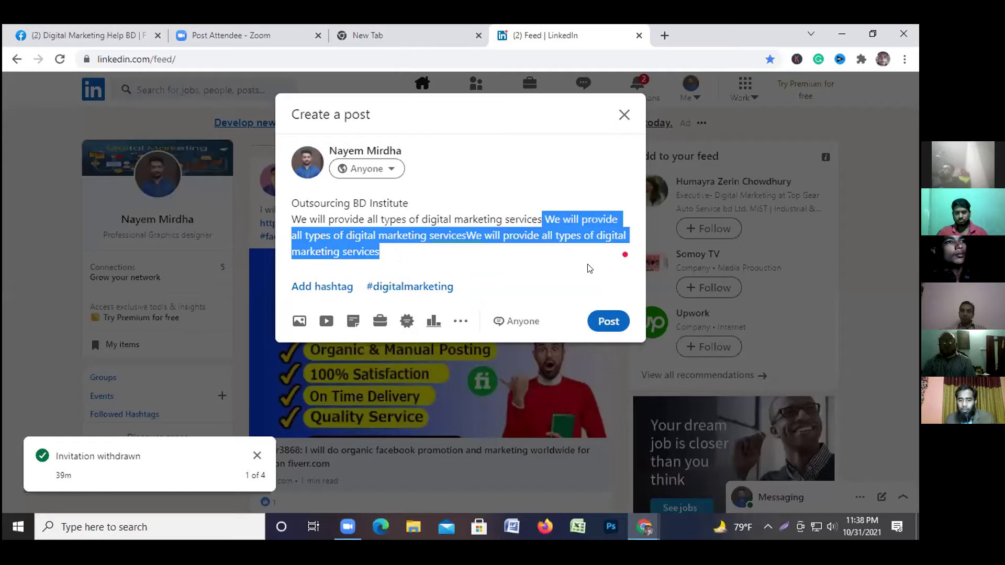
pyautogui.press('BackSpace')
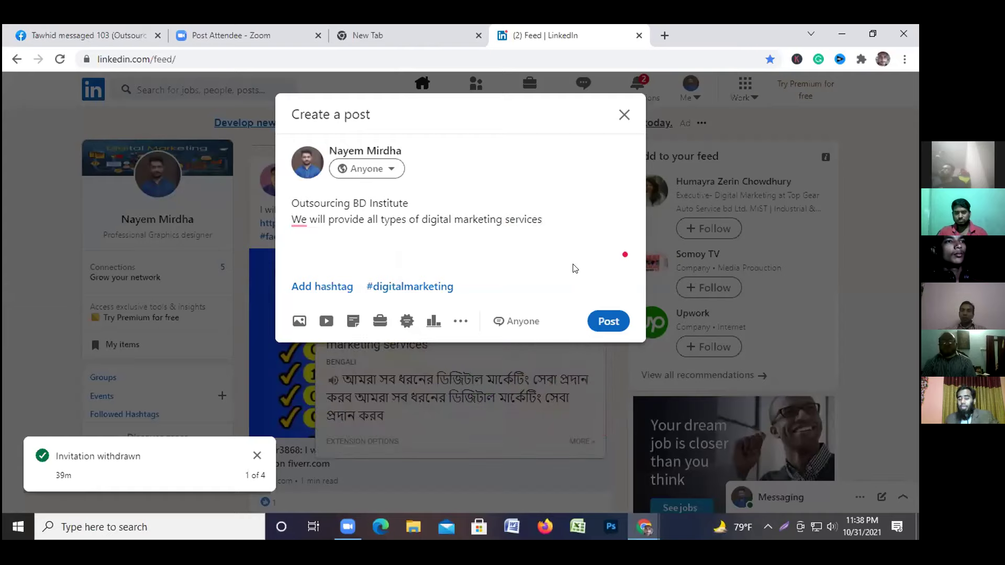
# Apply the suggested pronoun correction "We we" at the start of the second line and dismiss the phrasing suggestion on it
pyautogui.click(305, 220)
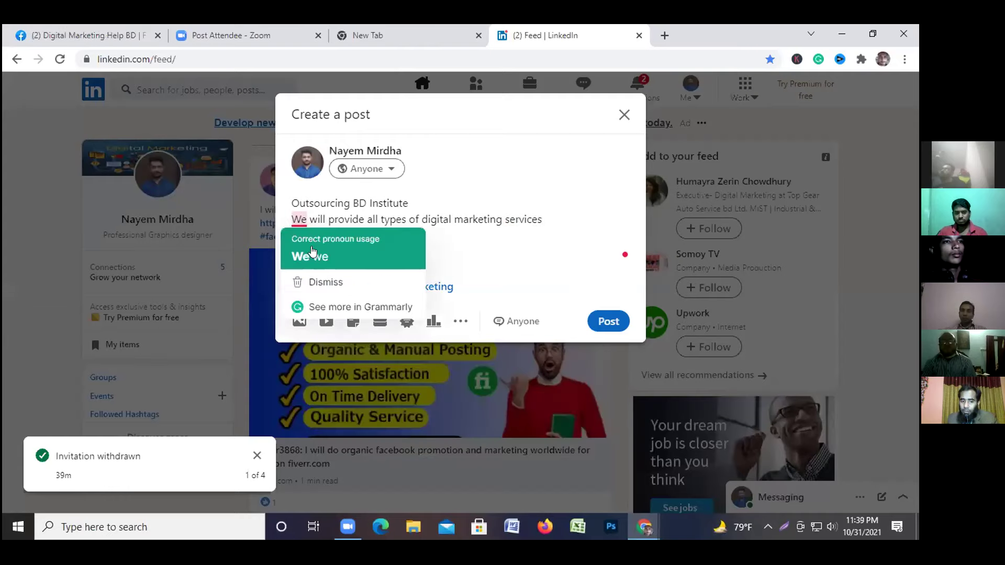
pyautogui.click(313, 254)
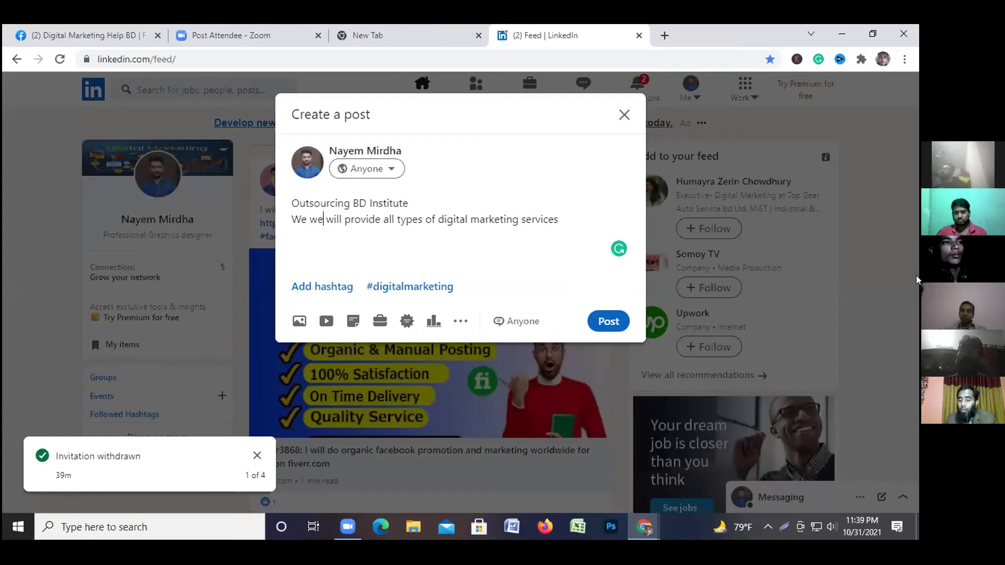
pyautogui.moveTo(916, 275); pyautogui.dragTo(833, 276)
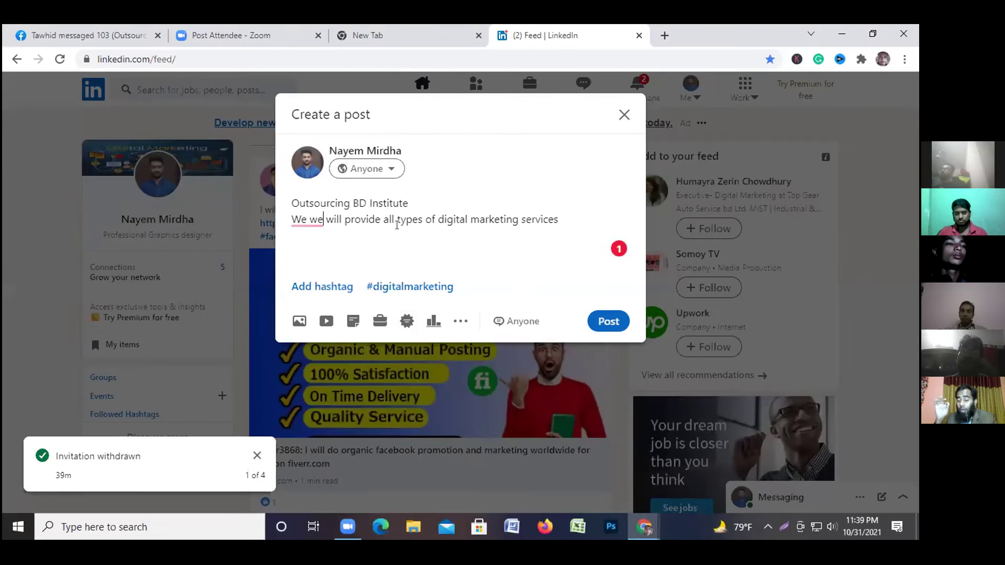
pyautogui.moveTo(321, 219)
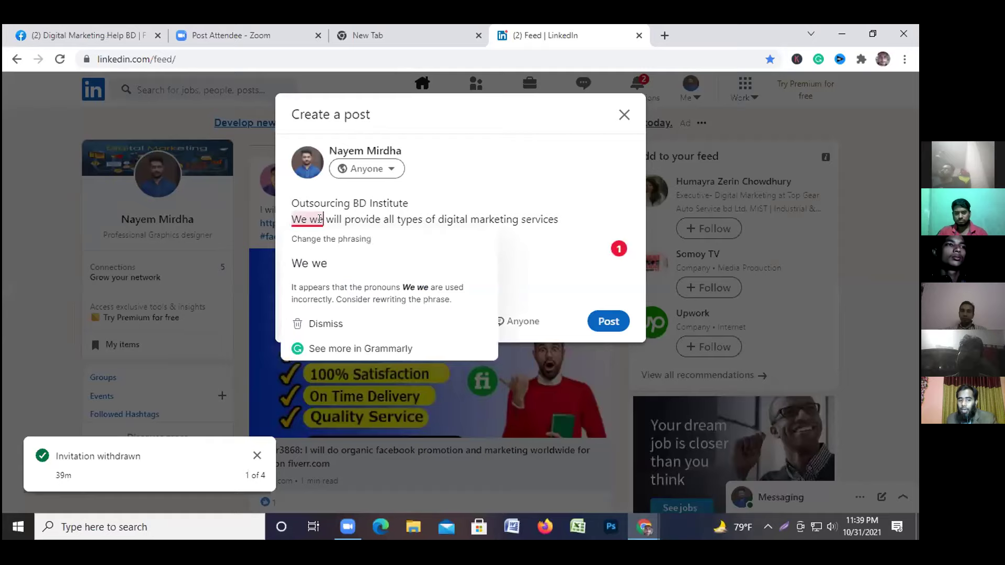
pyautogui.click(321, 324)
pyautogui.click(364, 235)
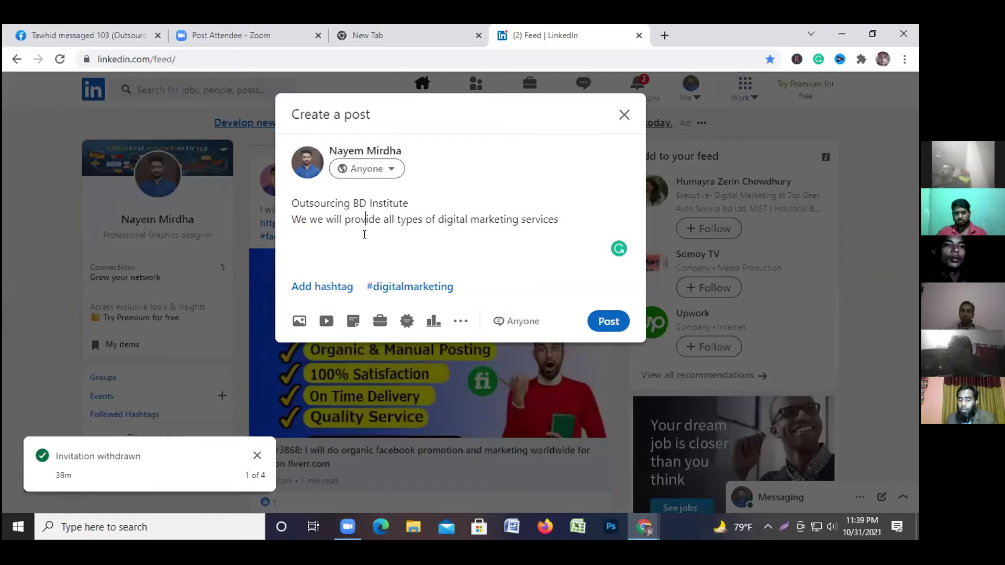
pyautogui.click(505, 219)
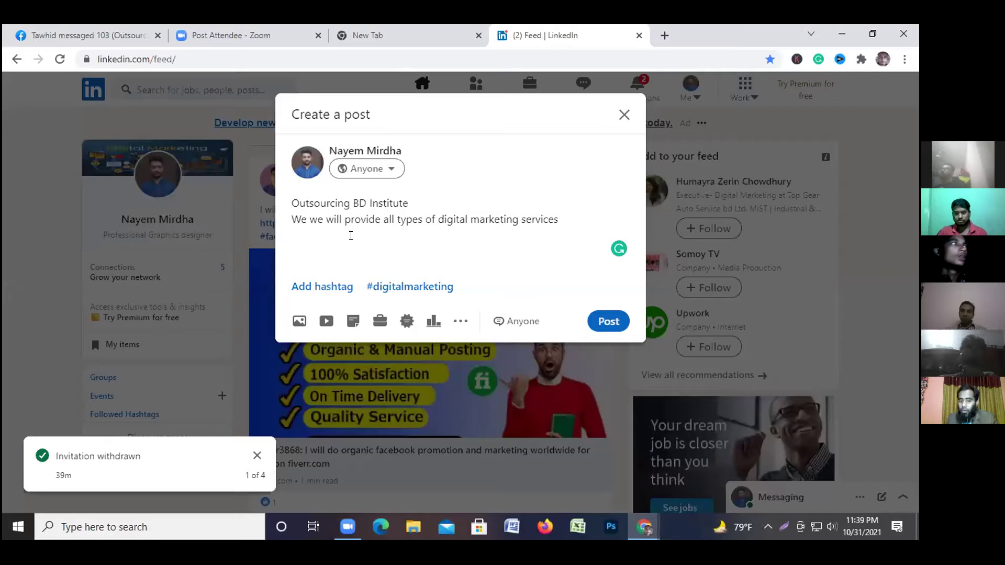
# Add the image "fiver png logo" from the Downloads folder to the post and look over its preview
pyautogui.click(299, 322)
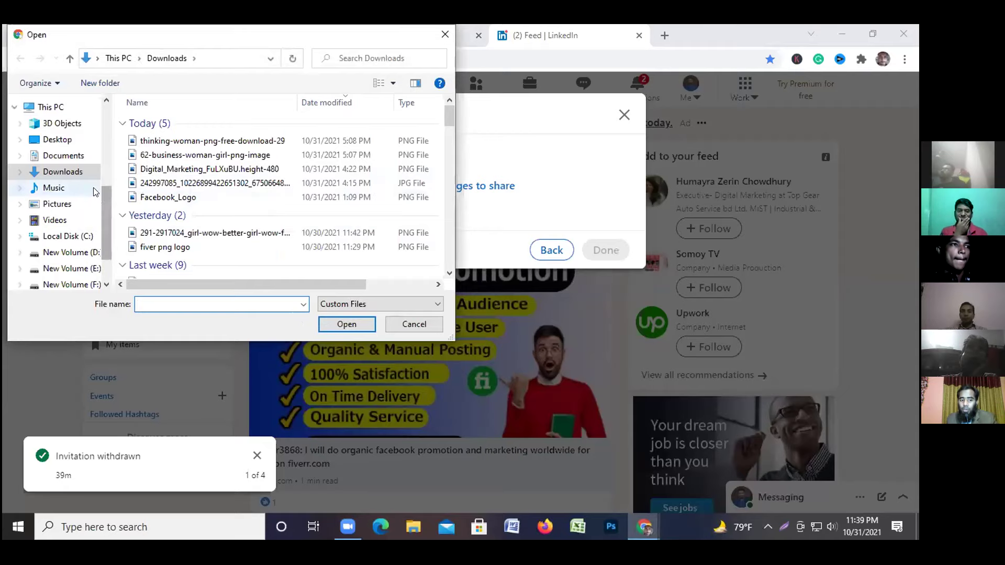
pyautogui.click(172, 248)
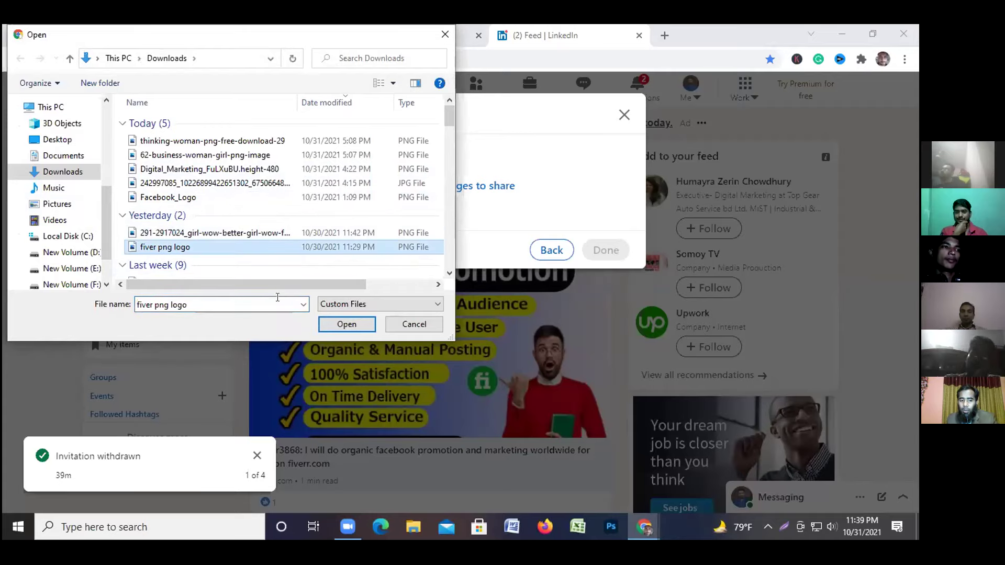
pyautogui.click(326, 323)
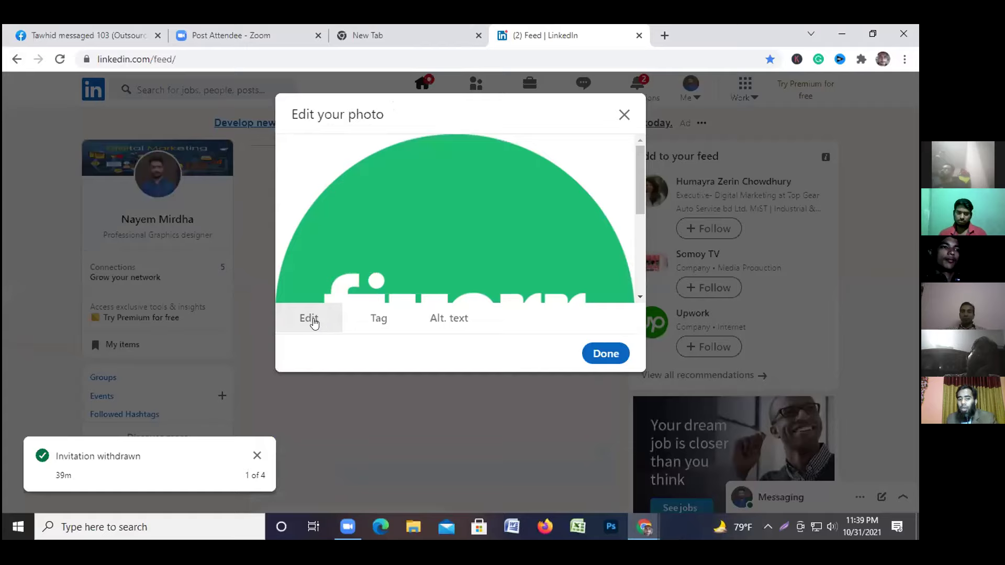
pyautogui.scroll(-3, 418, 217)
pyautogui.scroll(5, 416, 233)
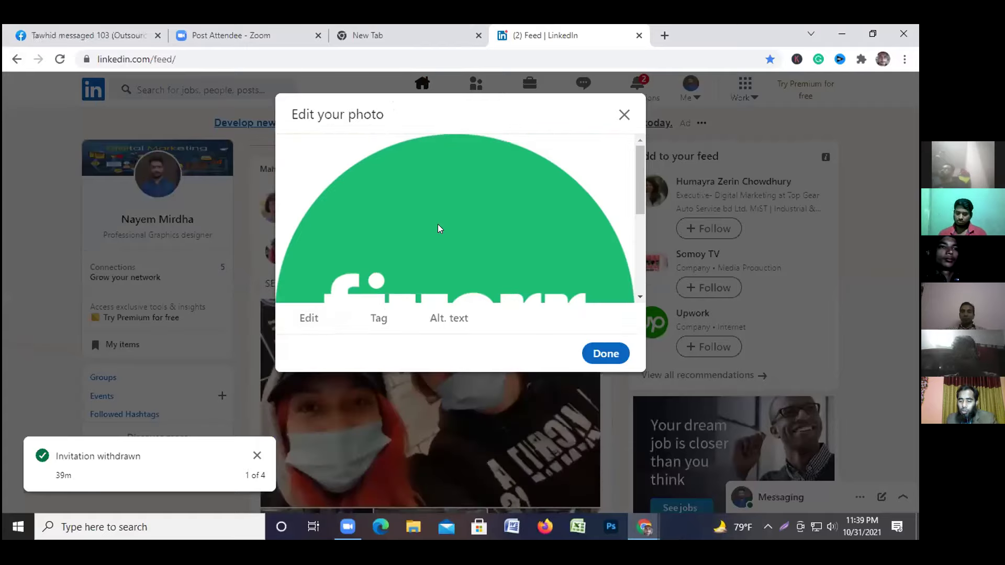
pyautogui.scroll(-3, 391, 209)
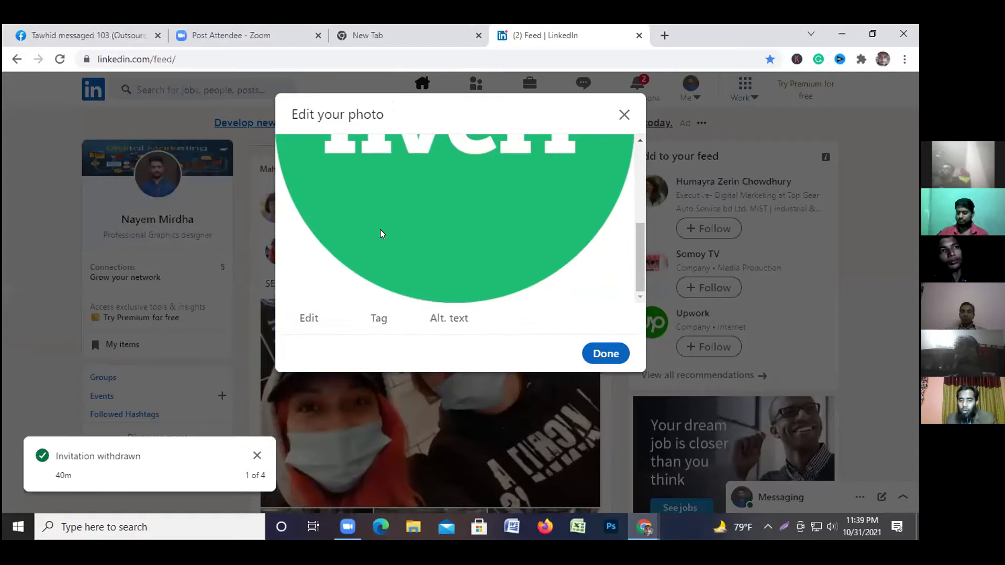
pyautogui.scroll(3, 382, 220)
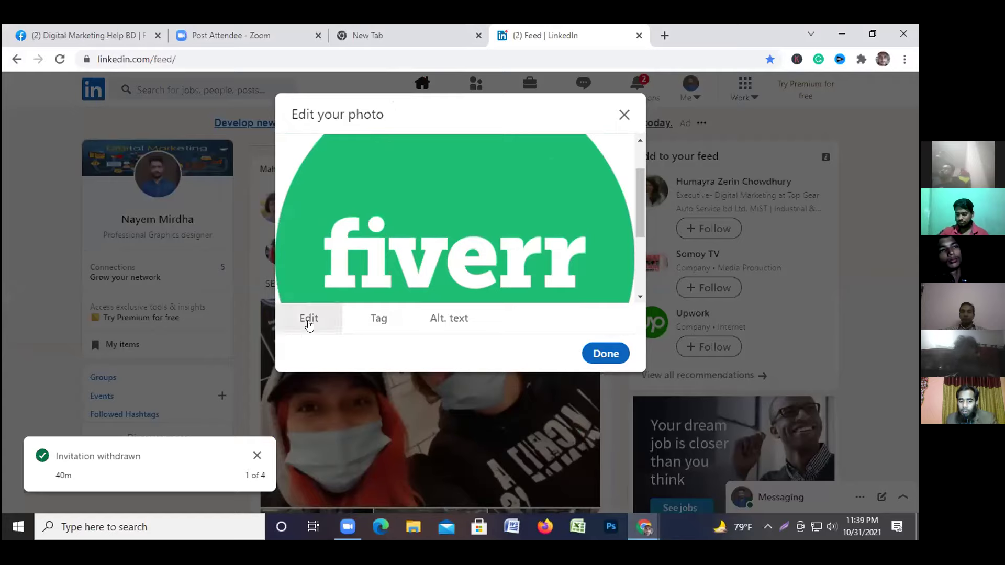
# Open the logo photo for editing and tilt it clockwise with the Straighten setting, keeping the zoom at its minimum
pyautogui.click(309, 321)
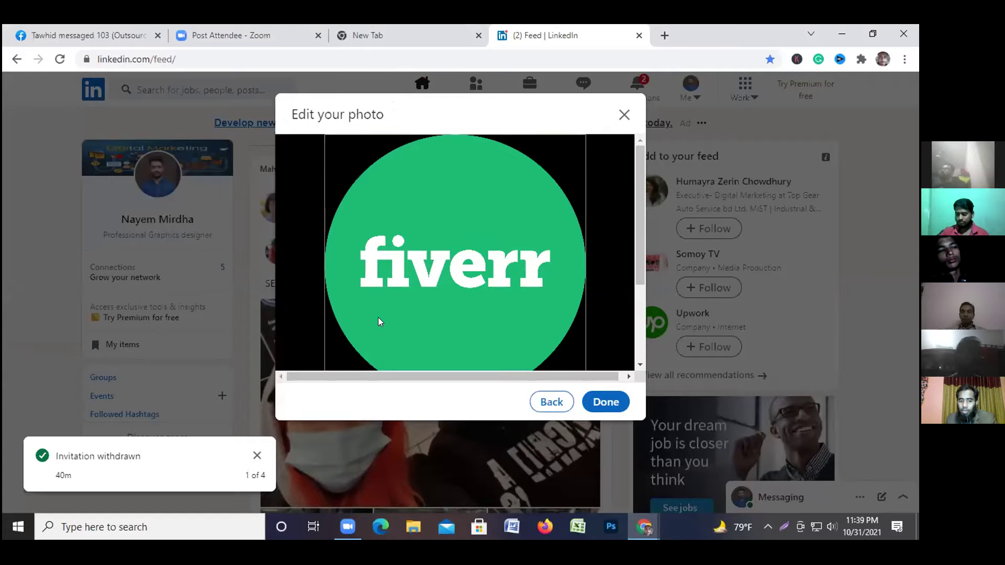
pyautogui.click(543, 403)
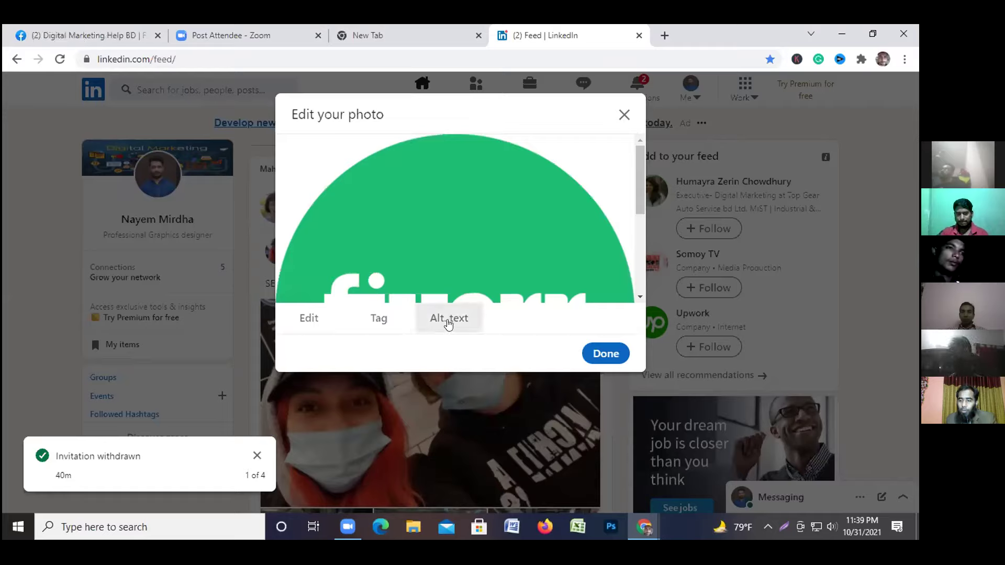
pyautogui.click(303, 316)
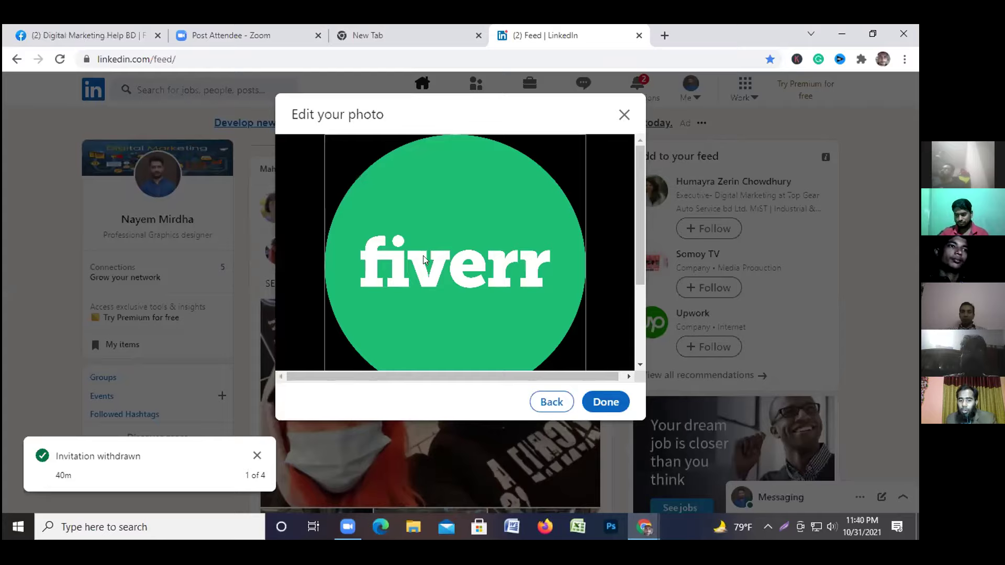
pyautogui.scroll(-1, 434, 254)
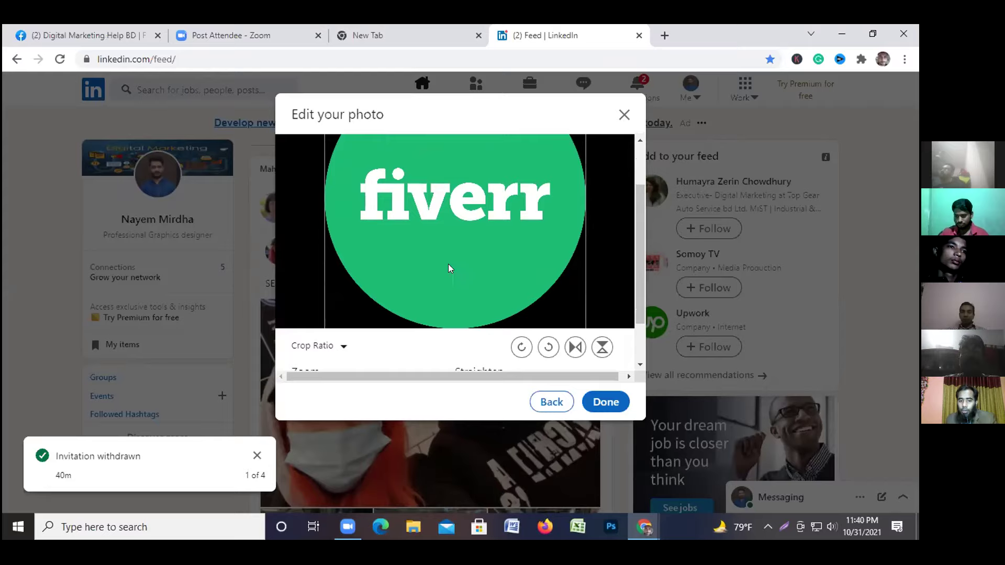
pyautogui.scroll(-1, 448, 264)
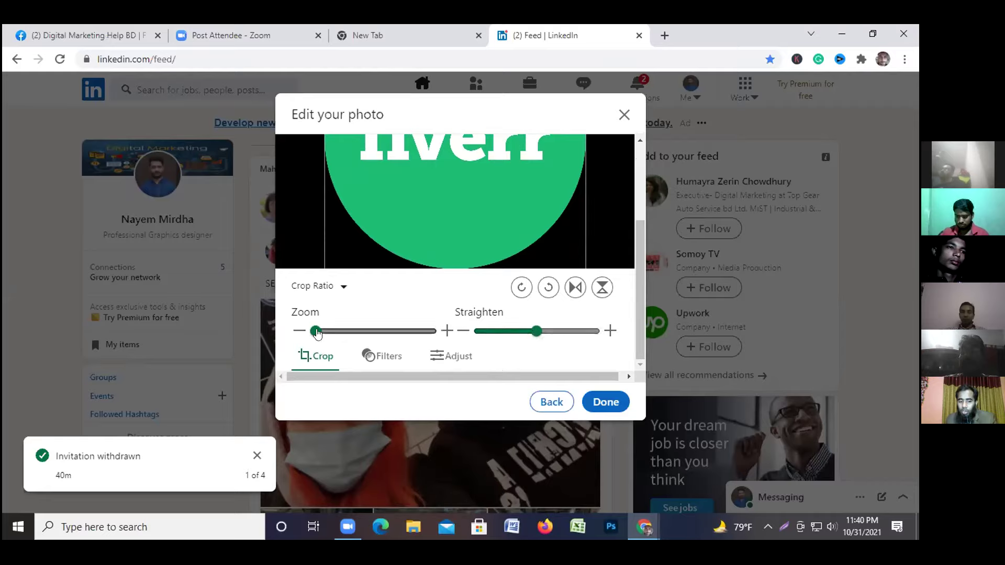
pyautogui.moveTo(316, 332)
pyautogui.mouseDown()
pyautogui.moveTo(366, 332)
pyautogui.moveTo(309, 335)
pyautogui.mouseUp()
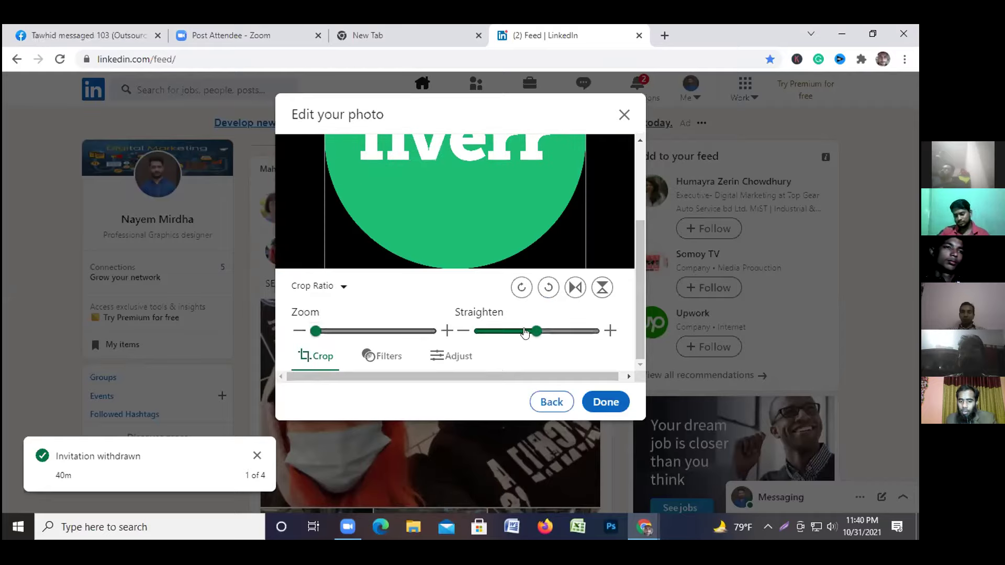
pyautogui.moveTo(526, 333); pyautogui.dragTo(543, 345)
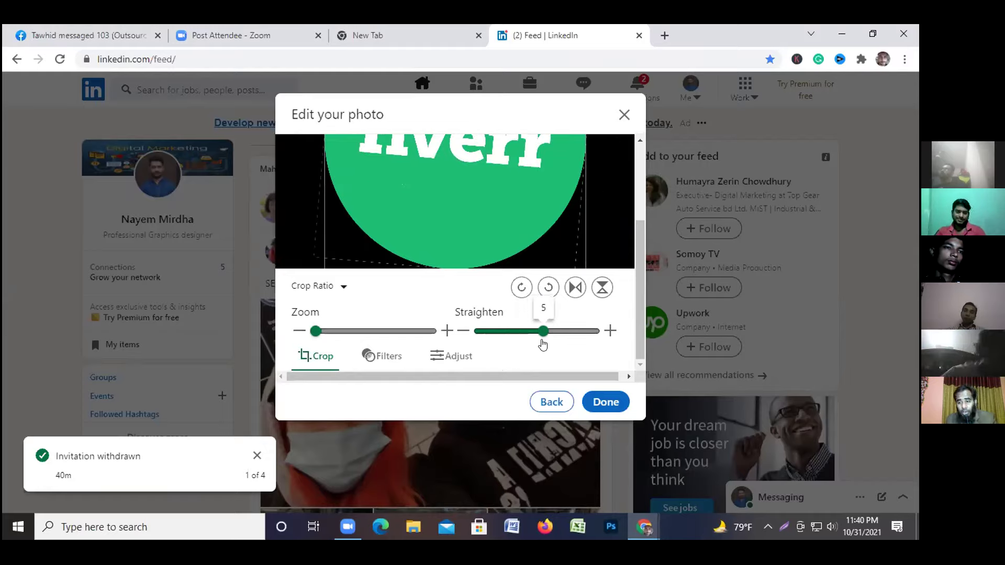
pyautogui.moveTo(543, 344)
pyautogui.mouseDown()
pyautogui.moveTo(493, 343)
pyautogui.moveTo(557, 344)
pyautogui.mouseUp()
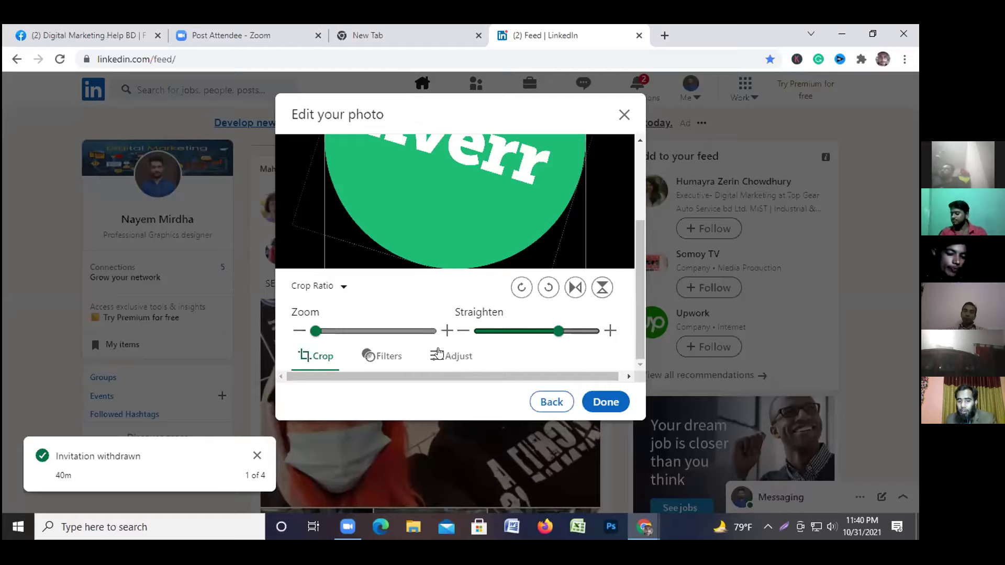
# Rotate the logo photo a quarter turn clockwise, flip it horizontally and vertically, and apply the photo edits to the post
pyautogui.click(521, 288)
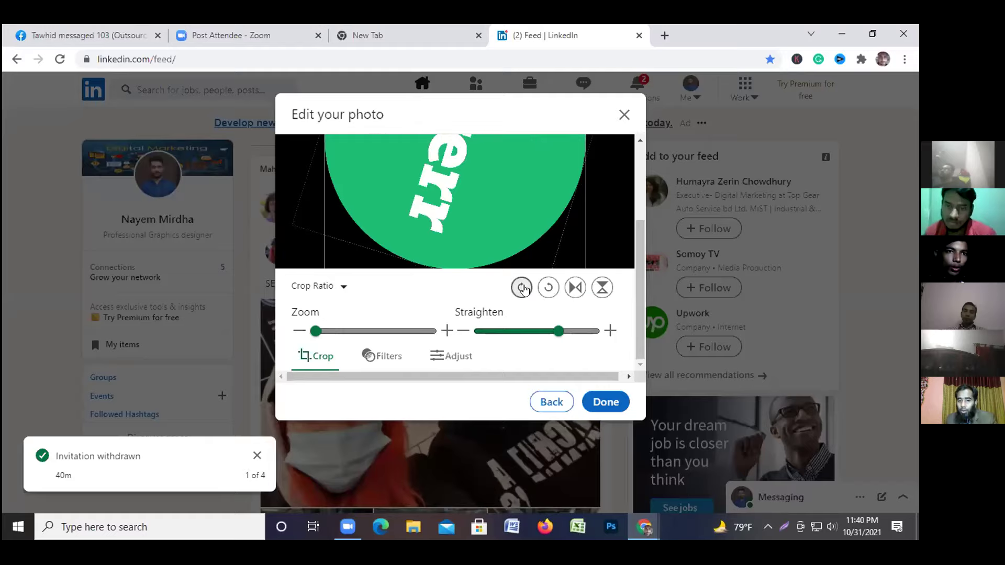
pyautogui.click(545, 288)
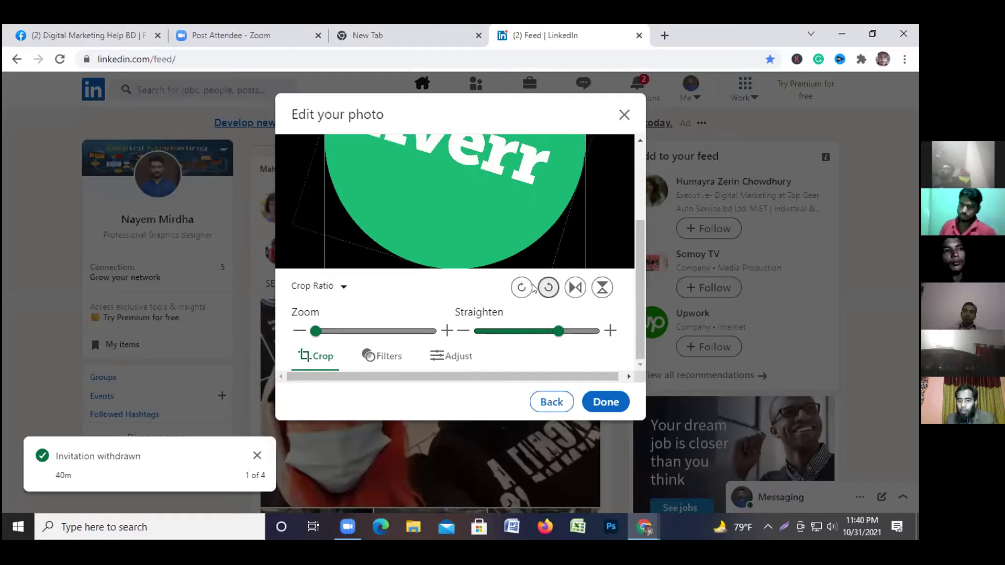
pyautogui.click(521, 288)
pyautogui.click(571, 289)
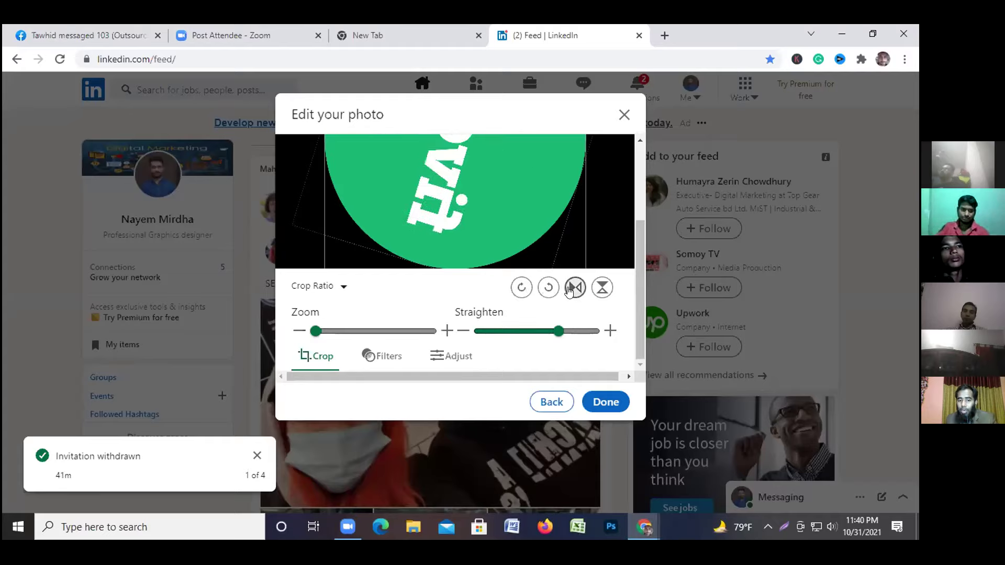
pyautogui.click(602, 288)
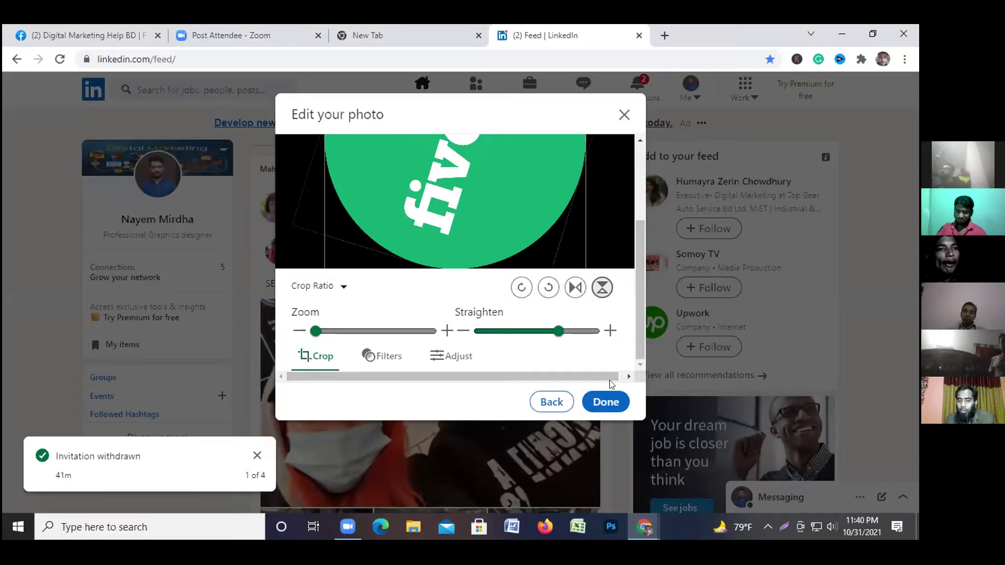
pyautogui.click(606, 402)
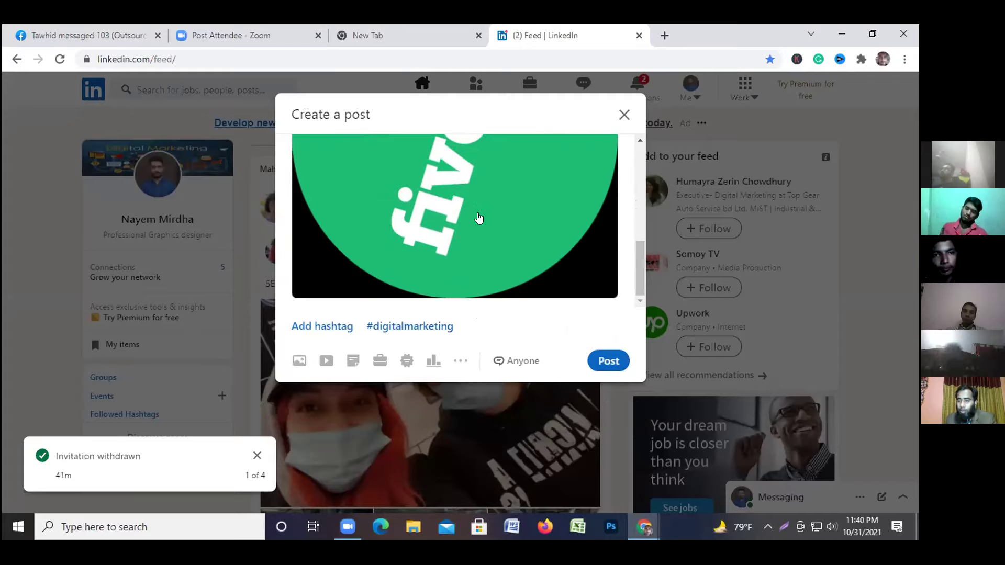
# Review the draft post's text and the edited logo image
pyautogui.scroll(3, 466, 226)
pyautogui.scroll(2, 463, 237)
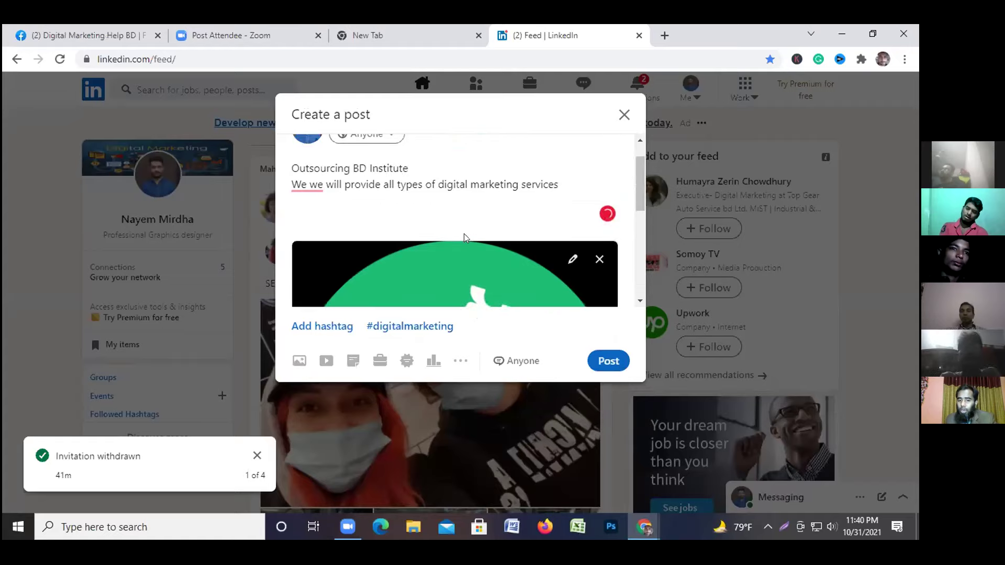
pyautogui.scroll(-3, 541, 252)
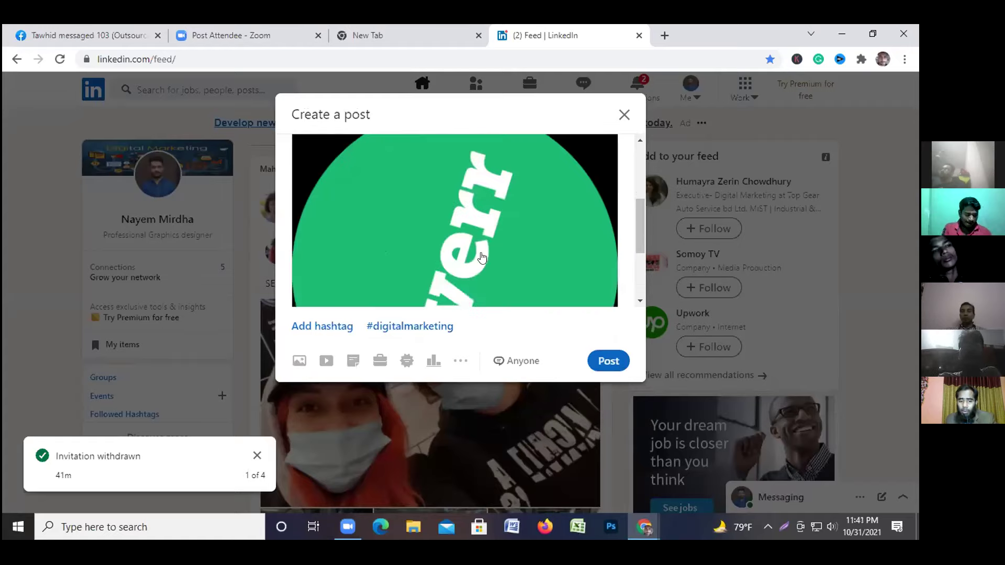
pyautogui.scroll(-2, 473, 239)
pyautogui.scroll(1, 470, 244)
pyautogui.scroll(5, 469, 244)
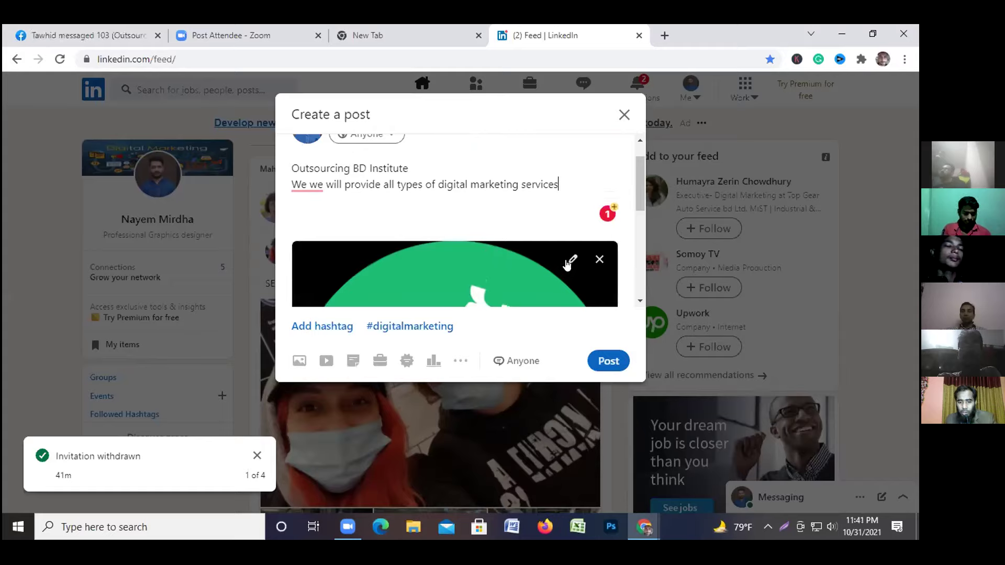
# Open the post's logo photo for editing and examine the whole image in its tagging mode
pyautogui.click(571, 261)
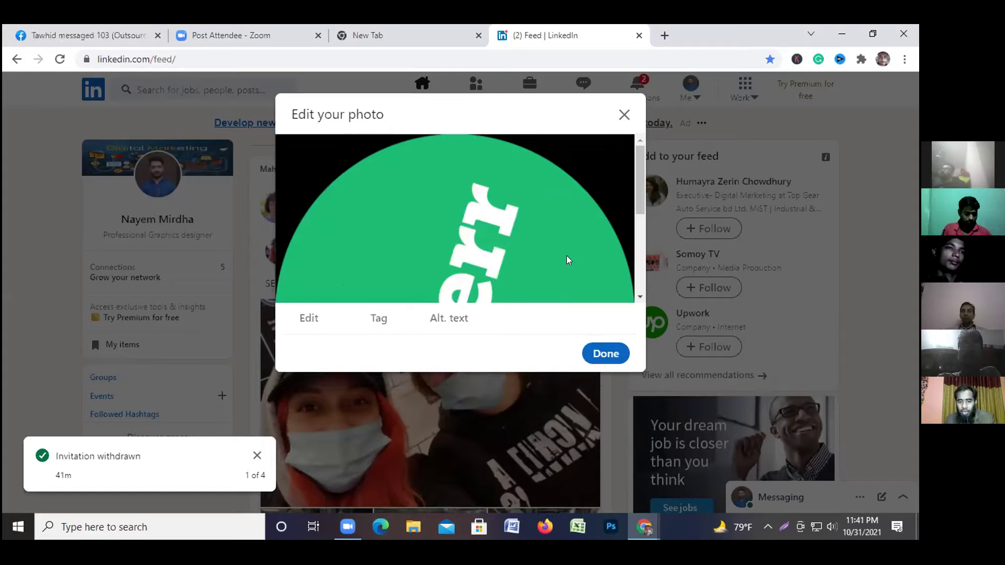
pyautogui.click(374, 323)
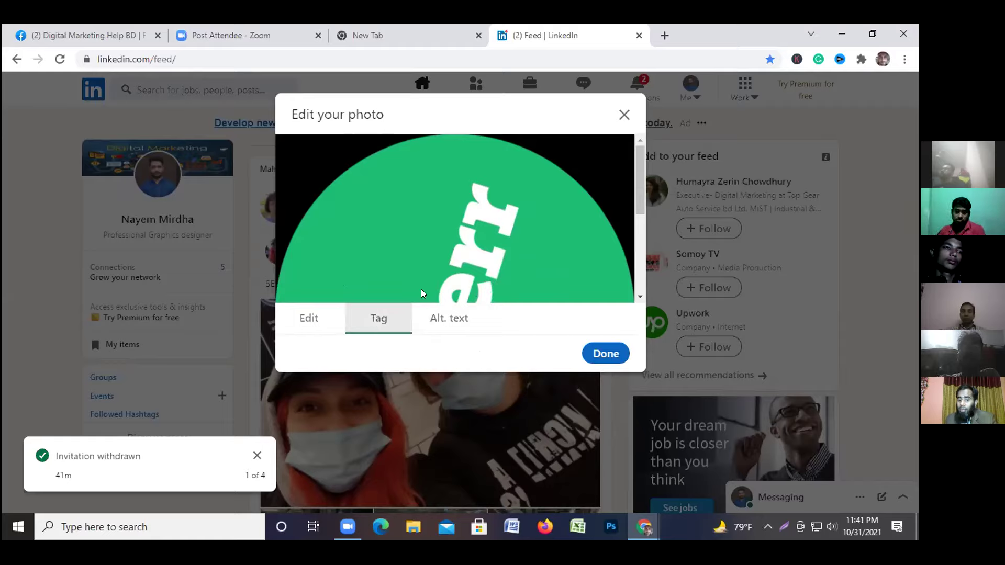
pyautogui.scroll(-1, 442, 275)
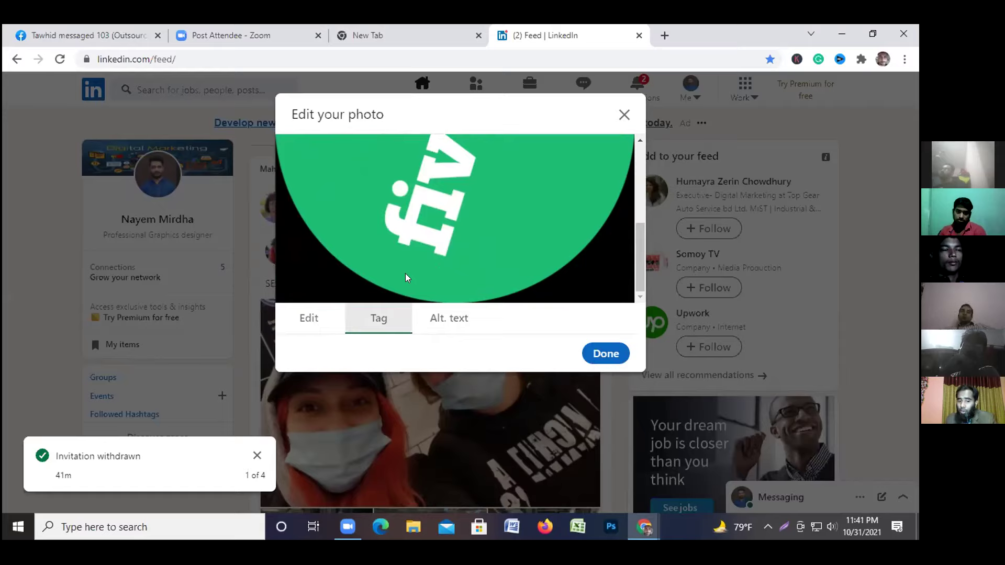
pyautogui.scroll(3, 457, 255)
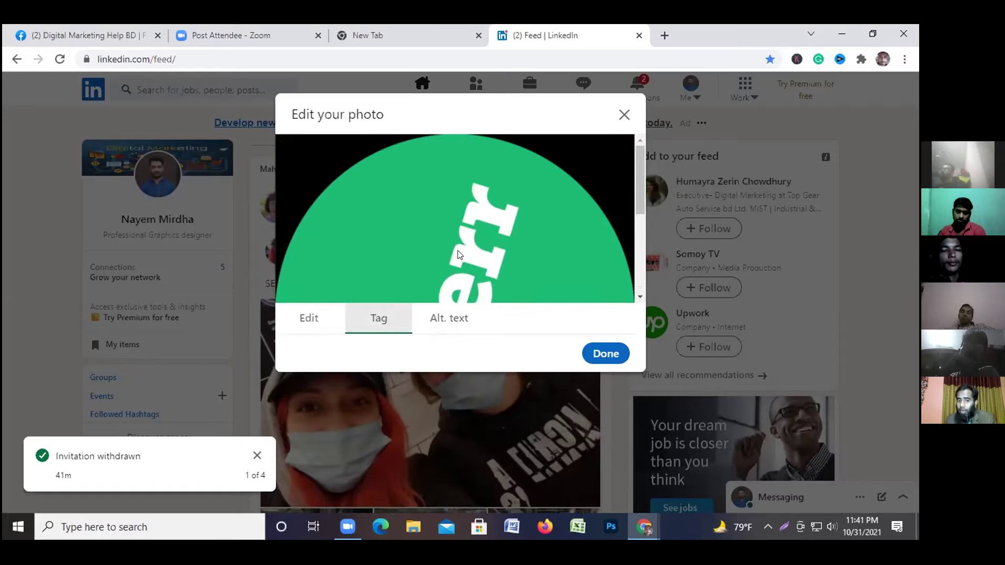
pyautogui.scroll(-3, 459, 255)
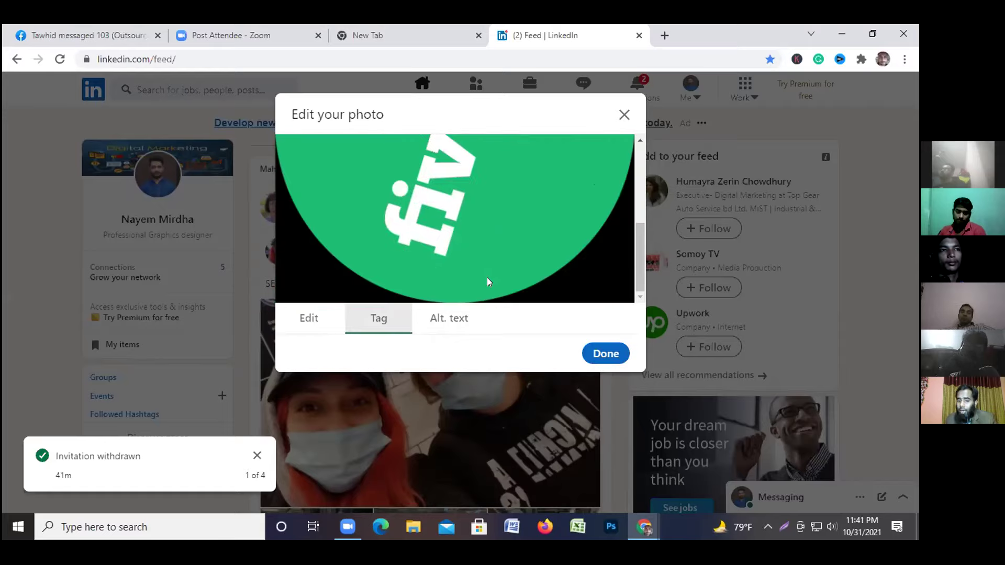
# Write the alt text "outsourcing bd institute" for the logo photo and save it
pyautogui.click(452, 321)
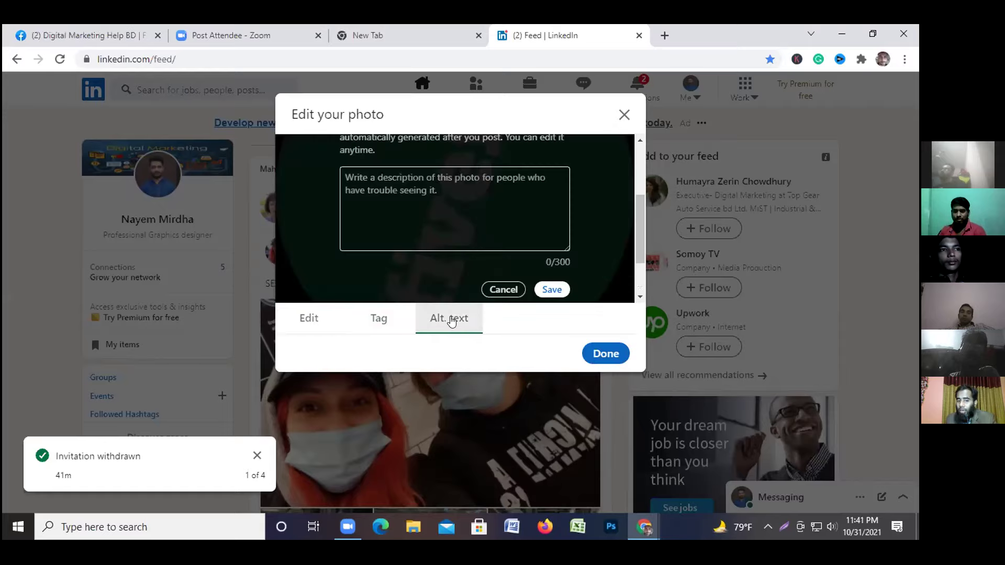
pyautogui.click(415, 207)
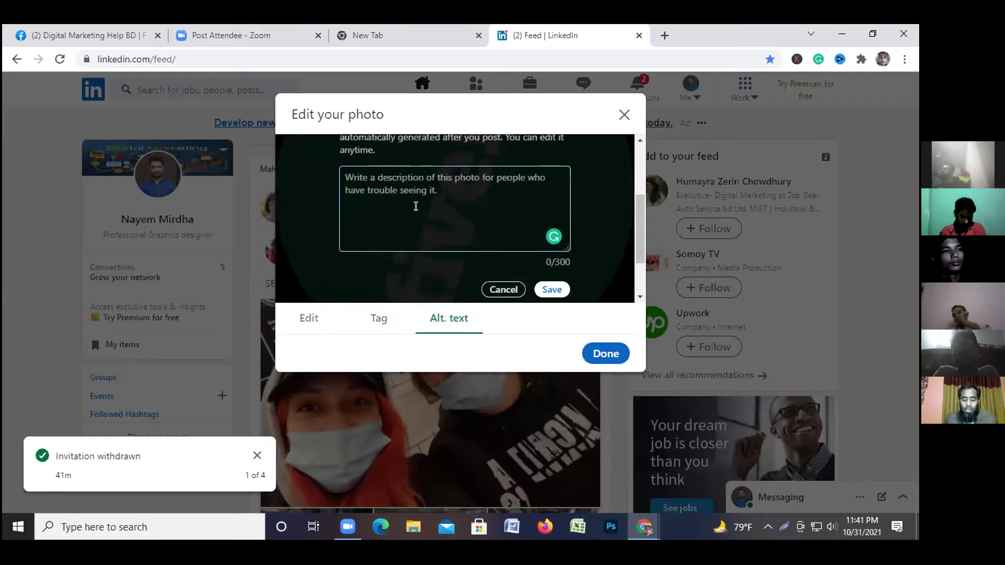
pyautogui.write('out')
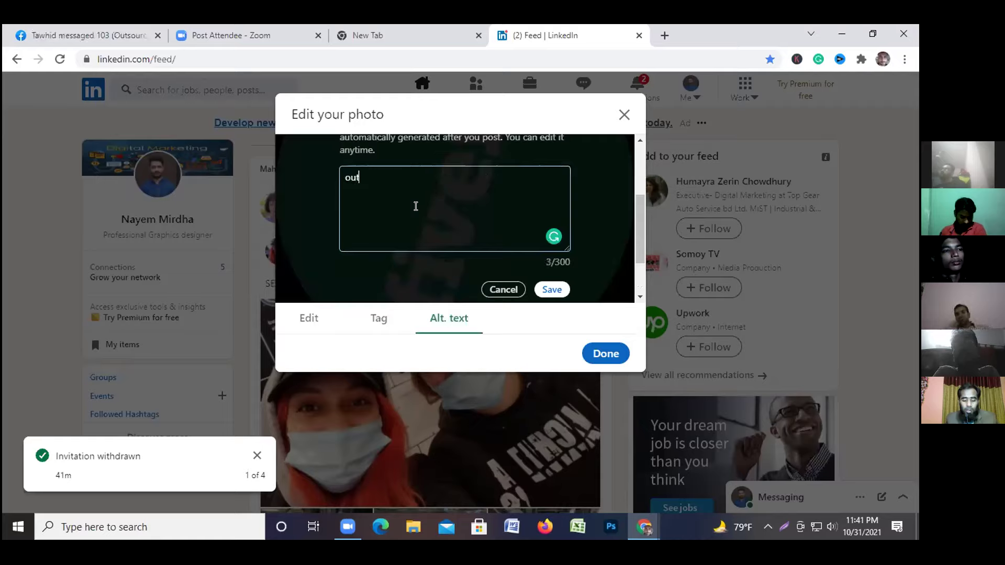
pyautogui.write('sourcing bd institute')
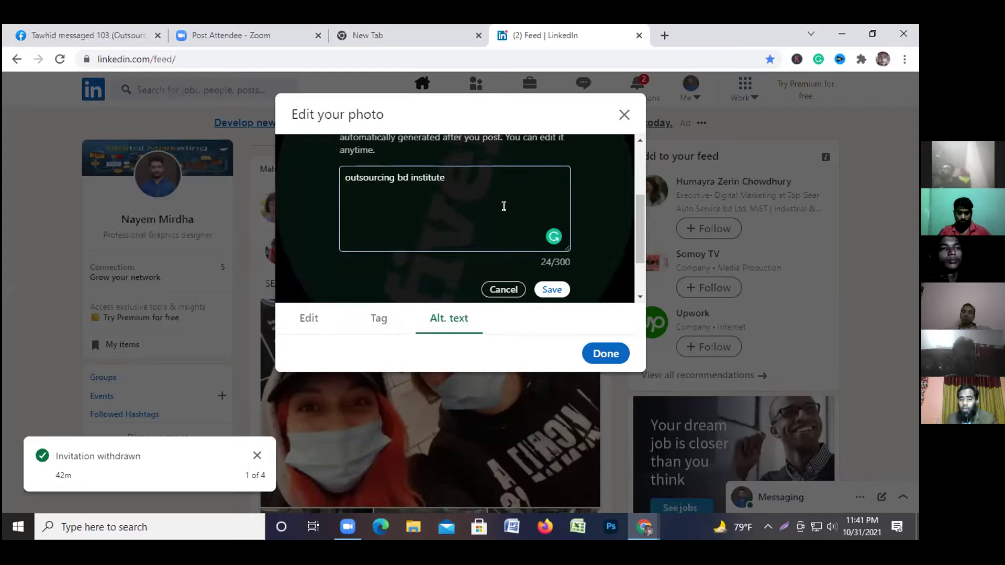
pyautogui.click(547, 292)
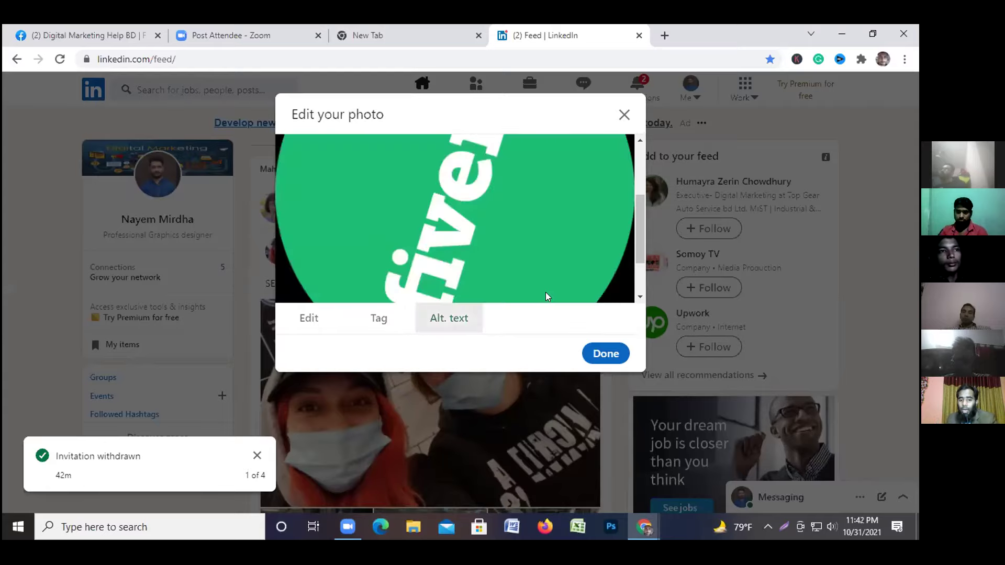
# Add a comma after "outsourcing bd institute" in the photo's alt text, save it and finish editing the photo
pyautogui.click(437, 314)
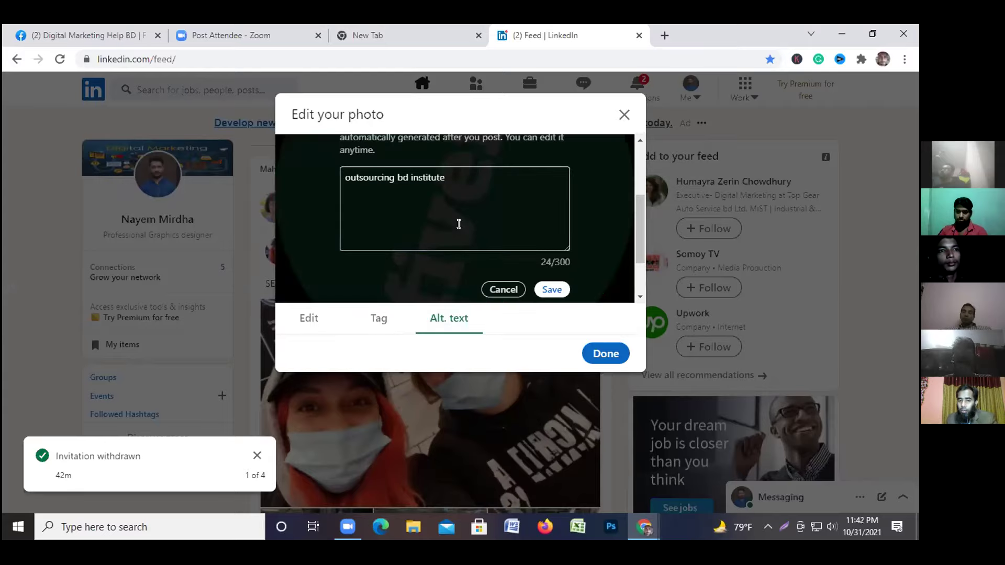
pyautogui.click(462, 177)
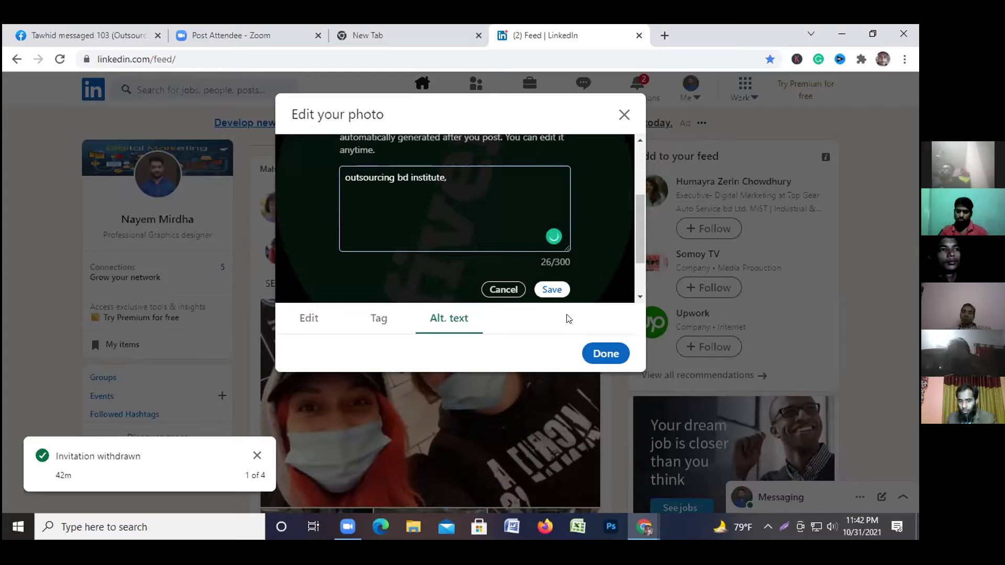
pyautogui.click(550, 290)
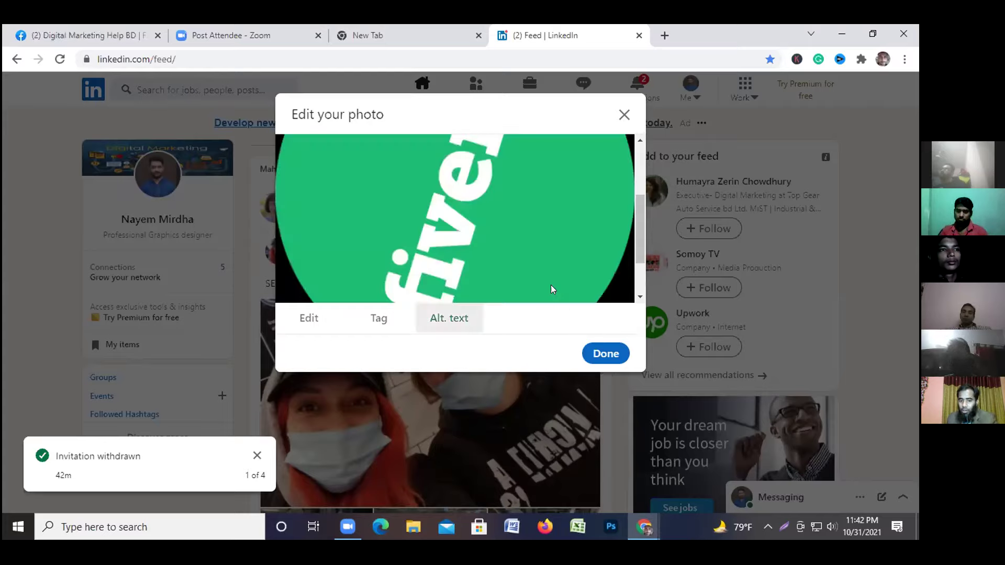
pyautogui.click(603, 355)
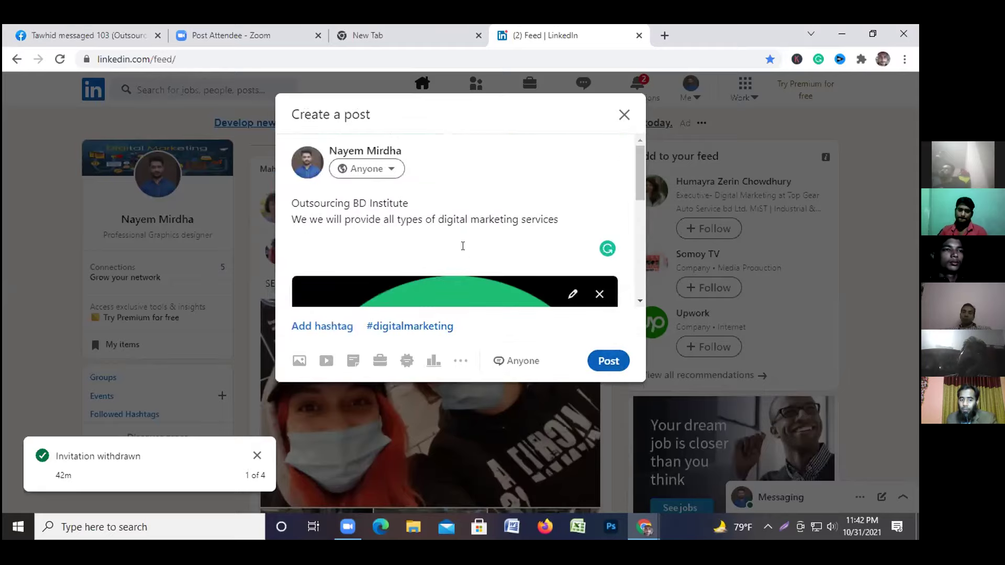
# Look over the whole draft post, from its visibility setting and text down to the logo image
pyautogui.scroll(-4, 463, 246)
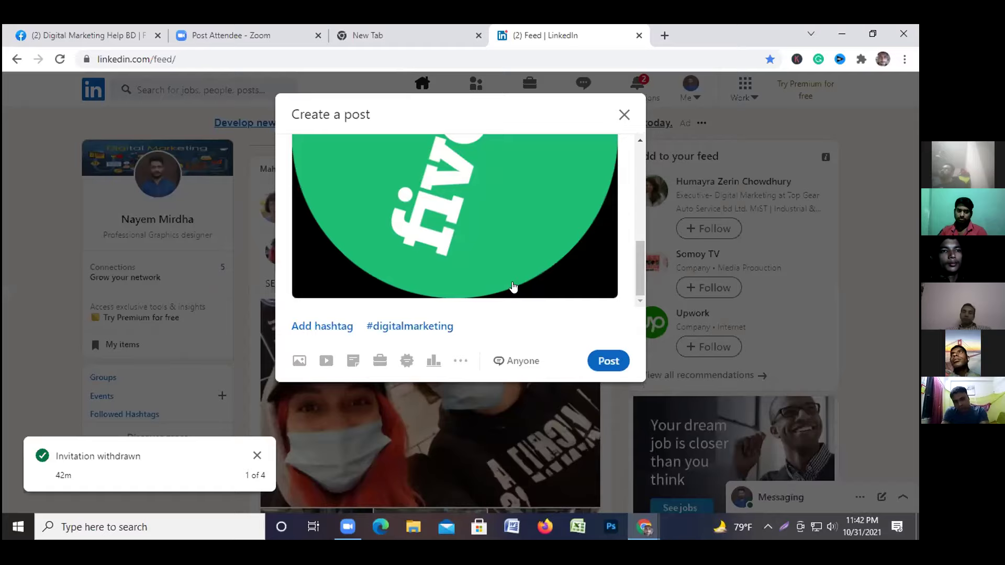
pyautogui.scroll(3, 513, 285)
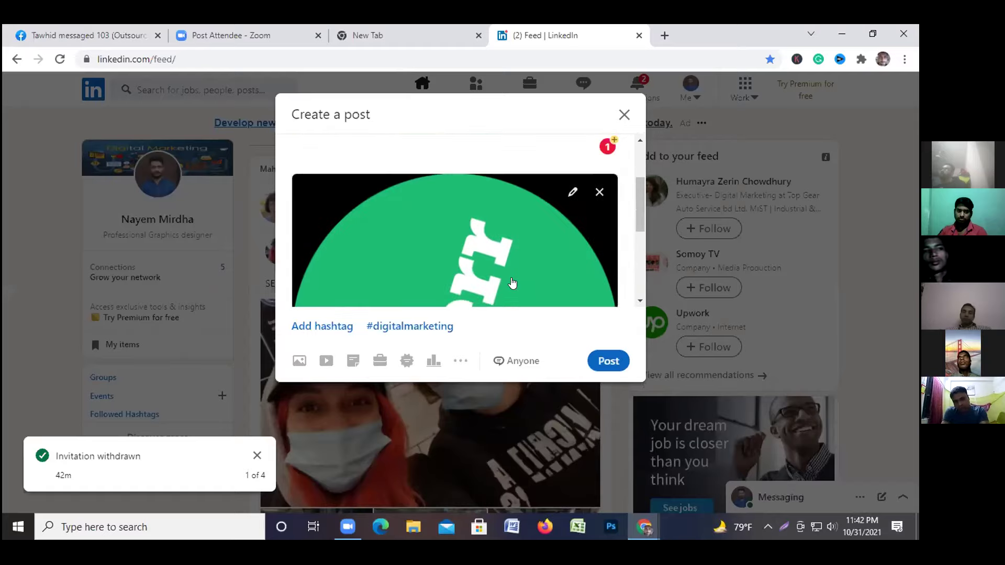
pyautogui.scroll(-3, 508, 282)
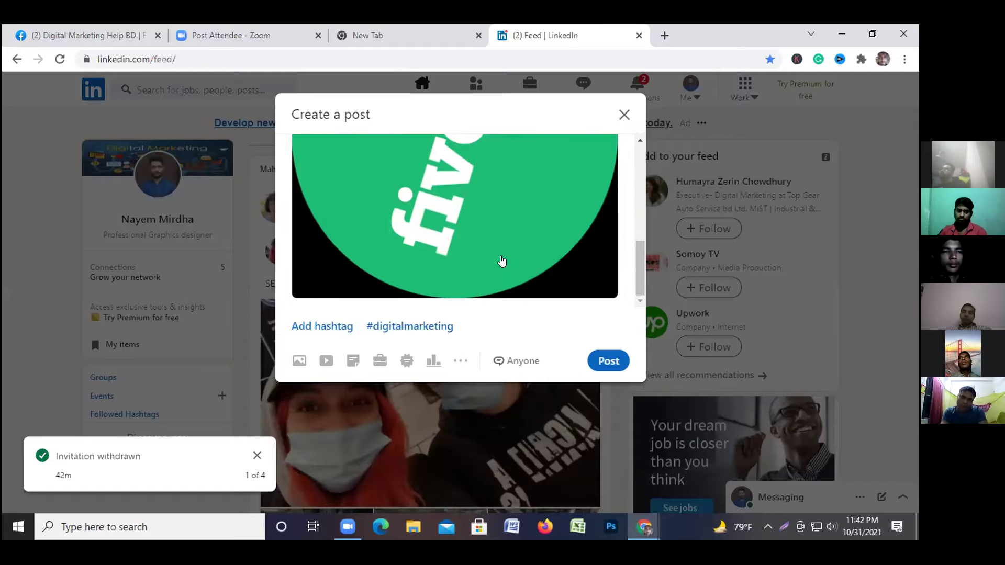
pyautogui.scroll(5, 502, 260)
pyautogui.scroll(-3, 502, 264)
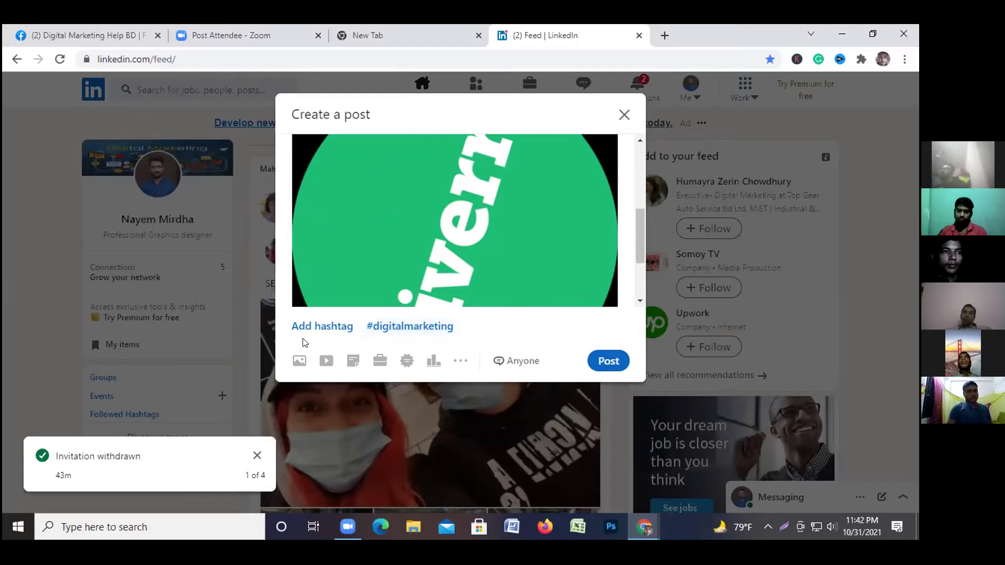
pyautogui.scroll(5, 433, 292)
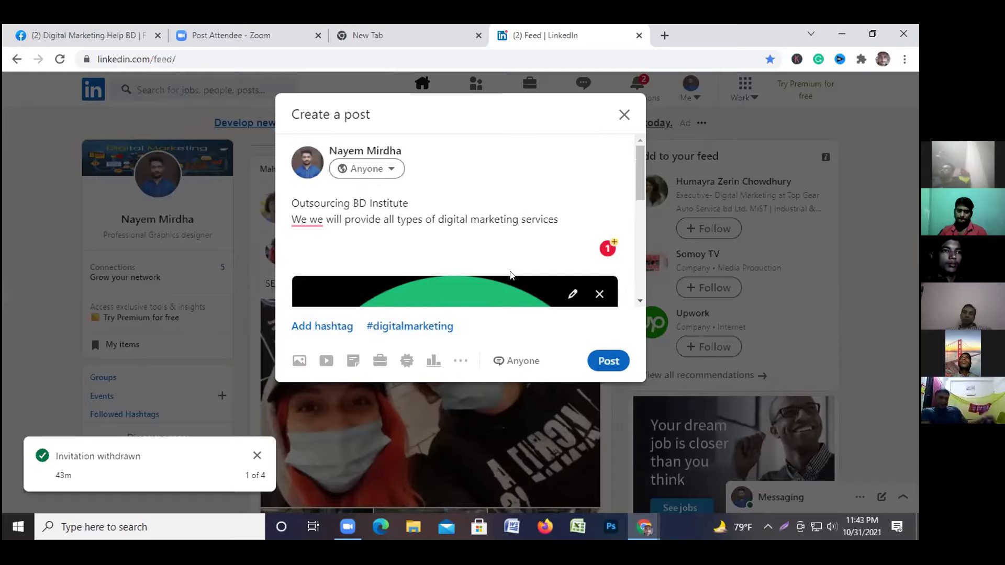
pyautogui.scroll(-2, 472, 293)
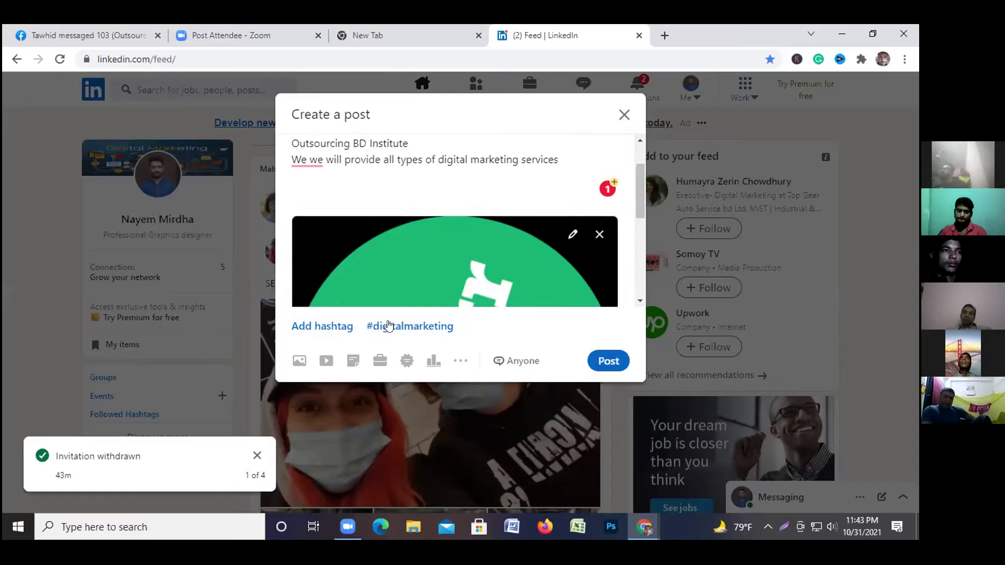
# Add the suggested hashtag #outsourcingsolutions on a new line below the post text
pyautogui.click(317, 327)
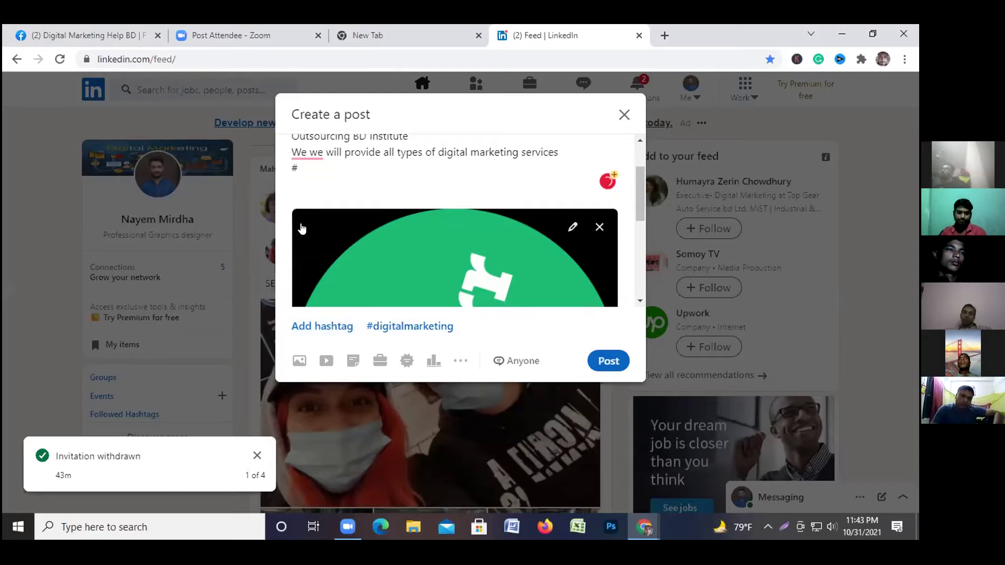
pyautogui.write('o')
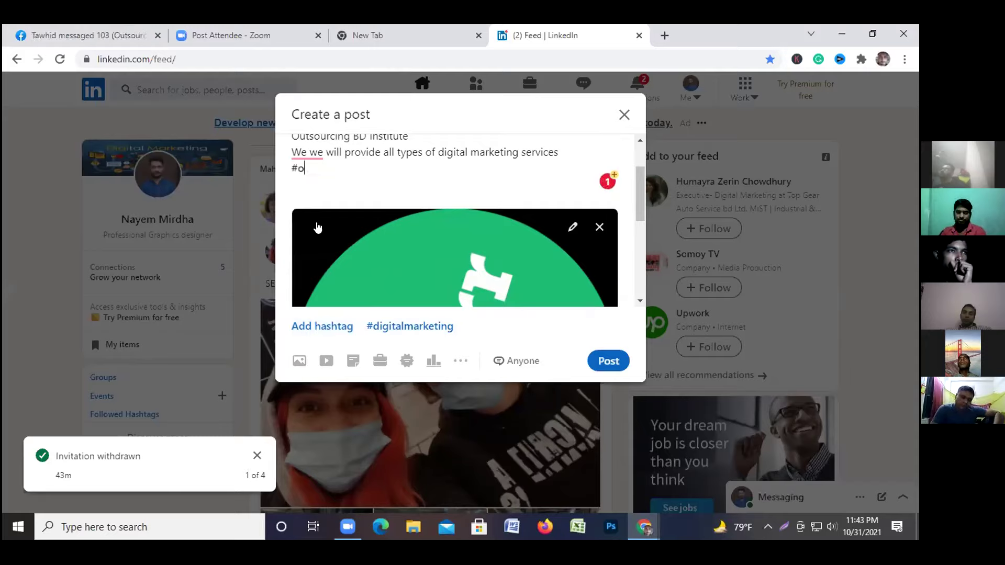
pyautogui.write('utsourci')
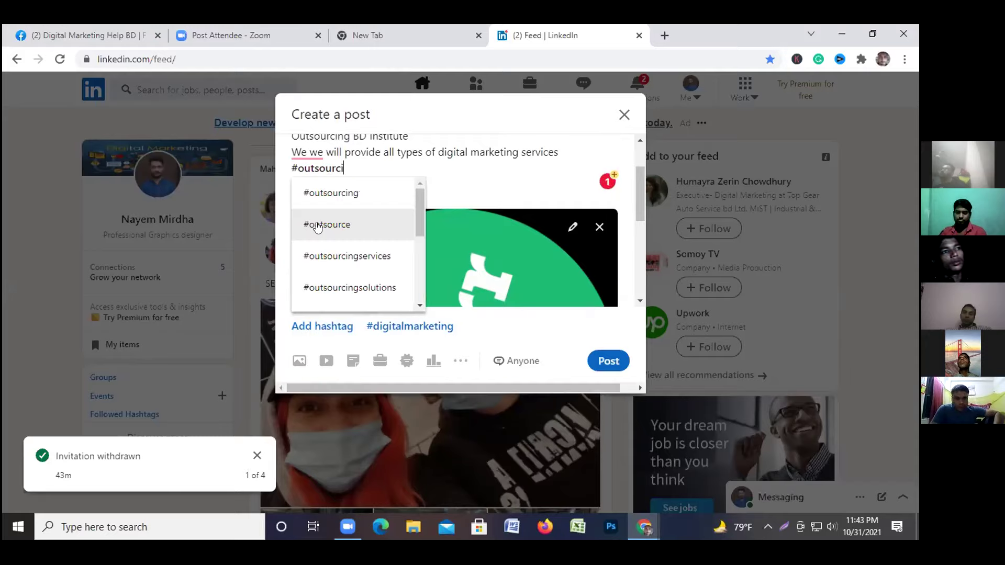
pyautogui.write('ng')
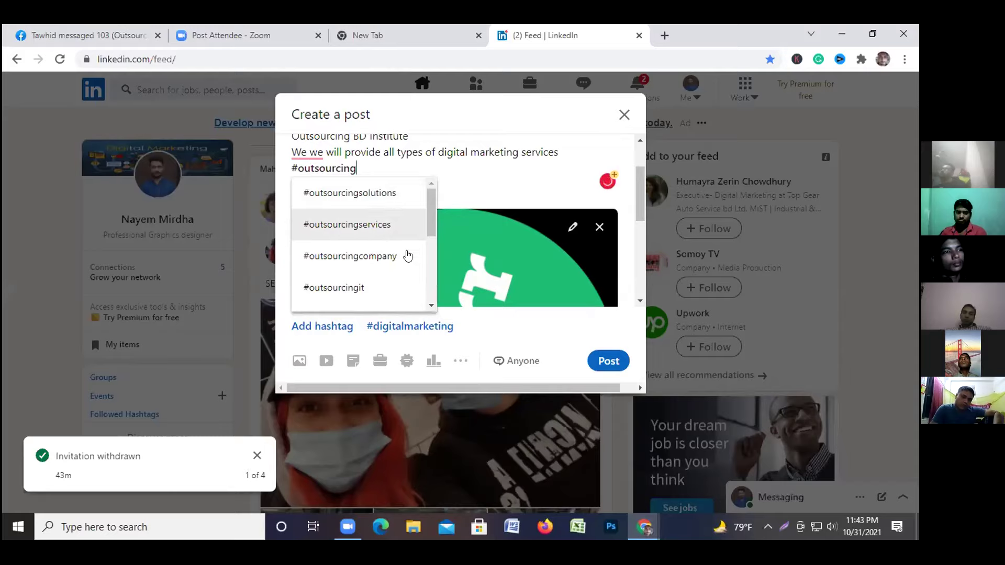
pyautogui.click(368, 201)
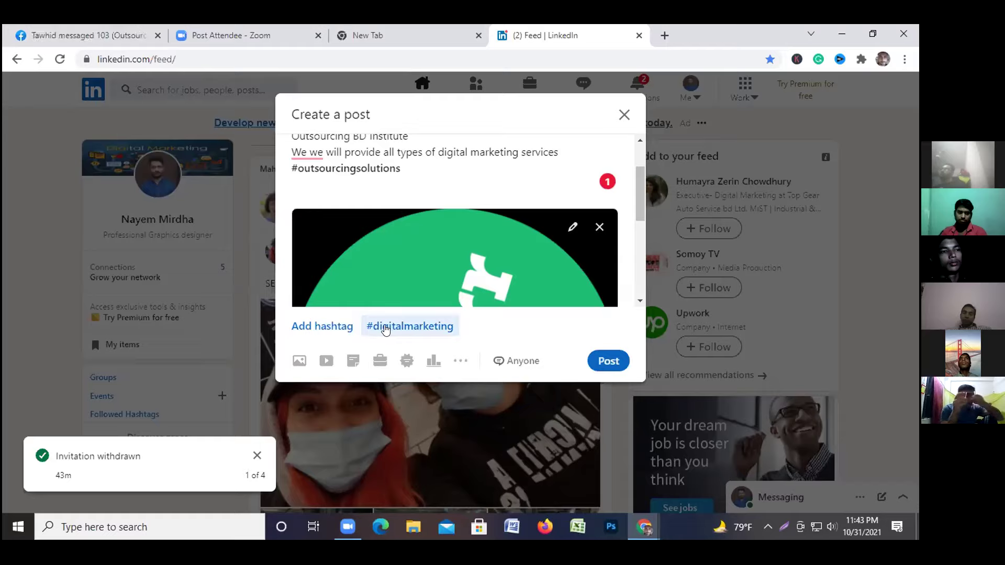
# Add the suggested hashtag #digitalmarketing after #outsourcingsolutions in the post
pyautogui.moveTo(439, 151); pyautogui.dragTo(517, 153)
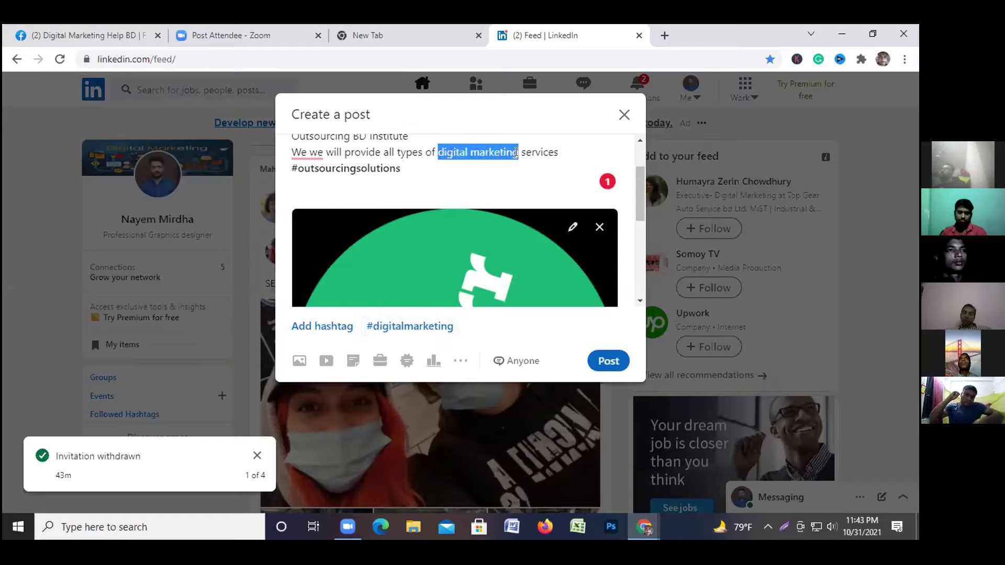
pyautogui.click(464, 170)
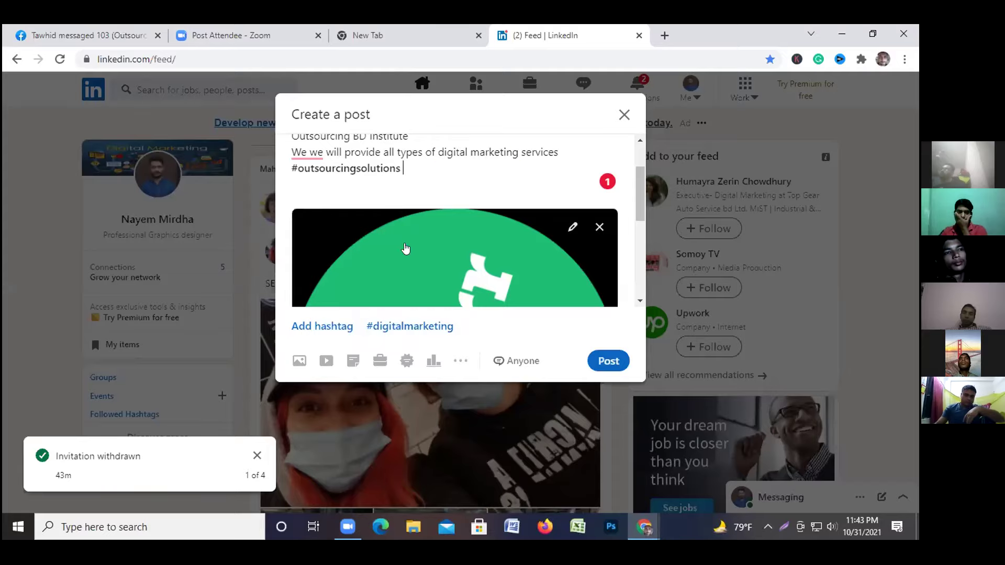
pyautogui.click(386, 325)
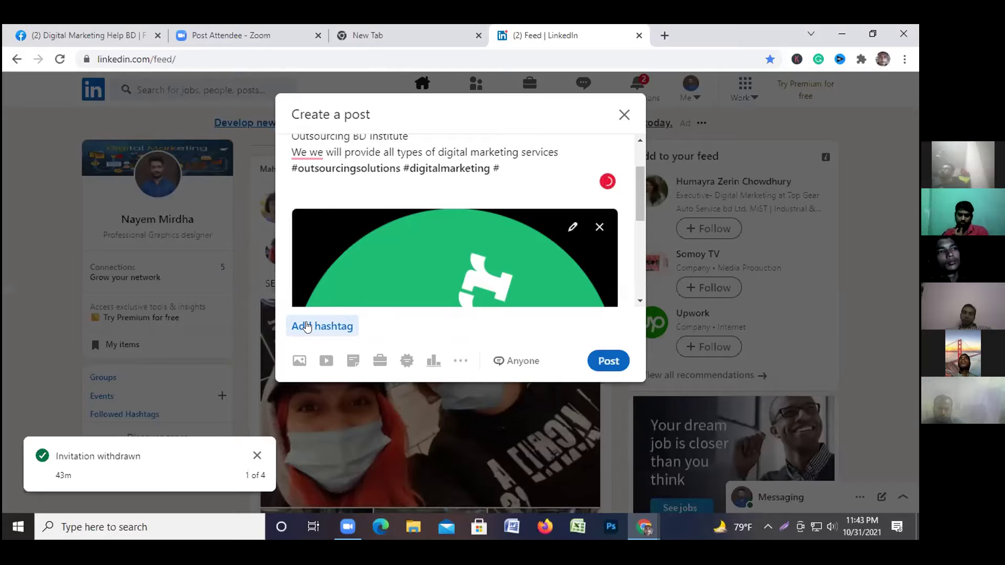
# Write the custom hashtag #otsourcinginstitute after #digitalmarketing in the post
pyautogui.write('tsourcing')
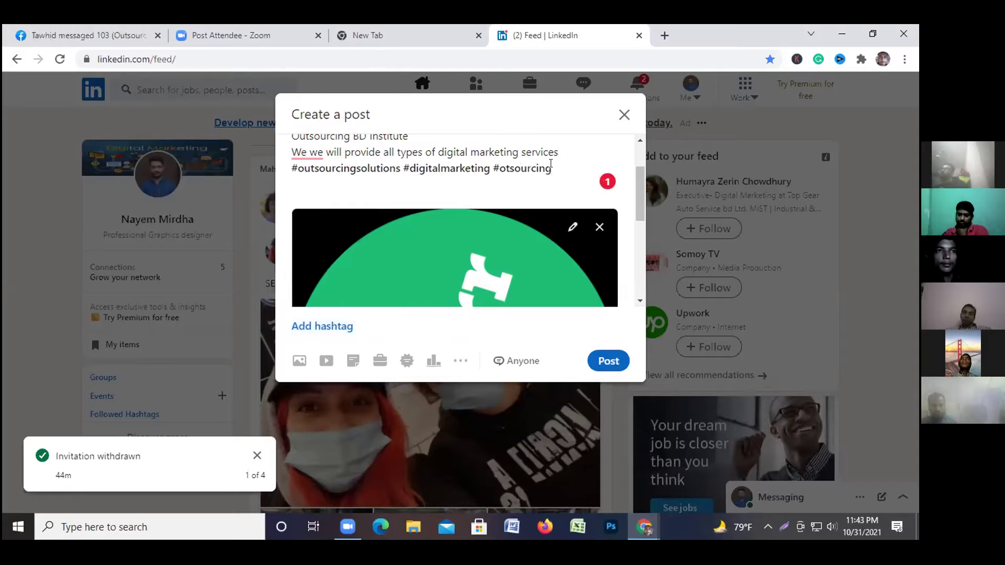
pyautogui.press('BackSpace')
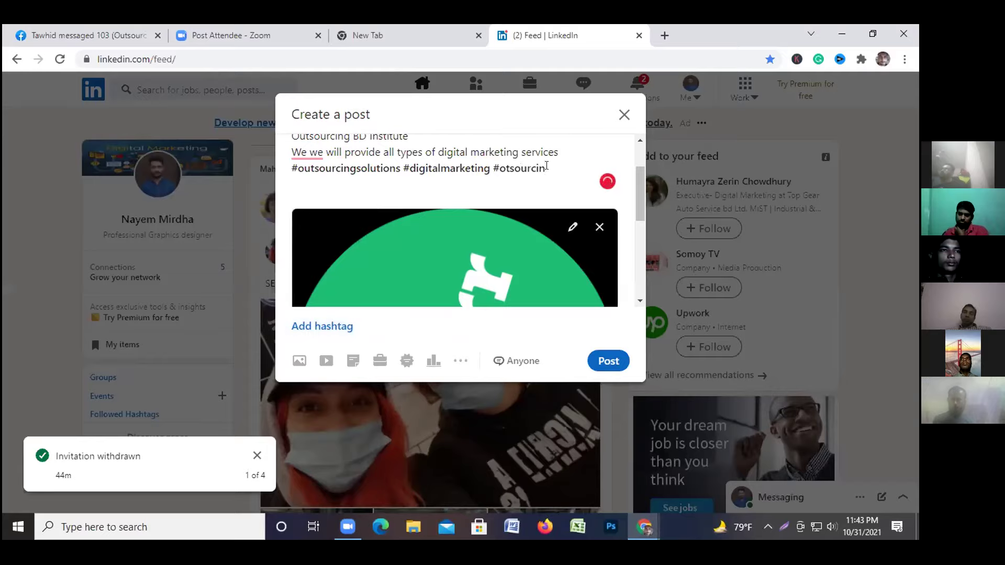
pyautogui.write('ginst')
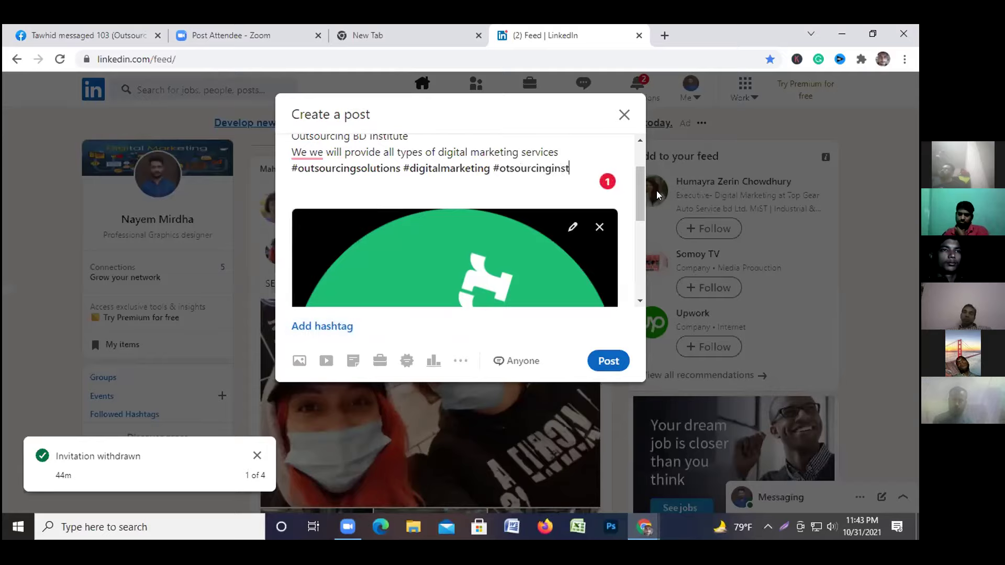
pyautogui.write('itute')
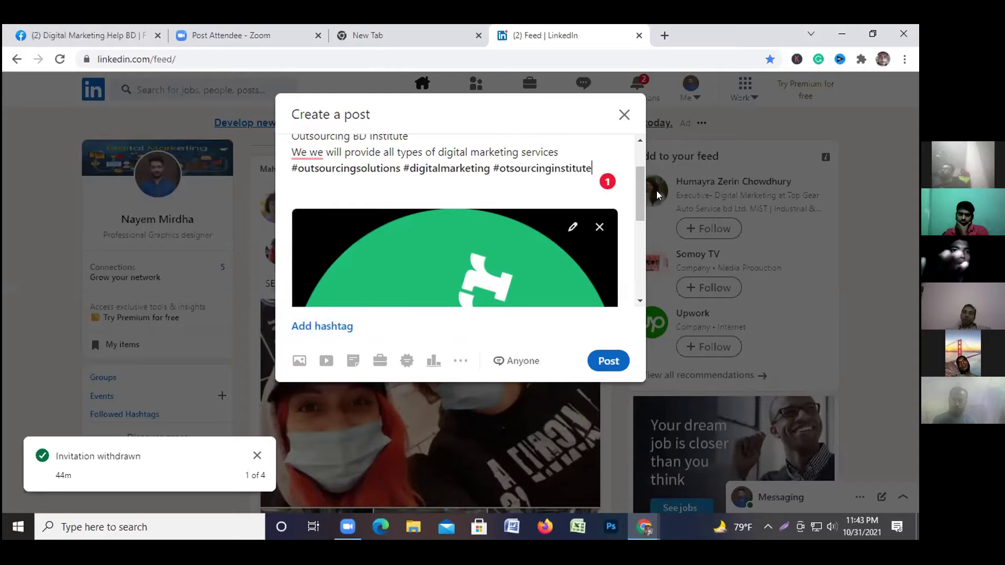
# Add the suggested hashtag #freelancer at the end of the post's hashtags
pyautogui.click(319, 326)
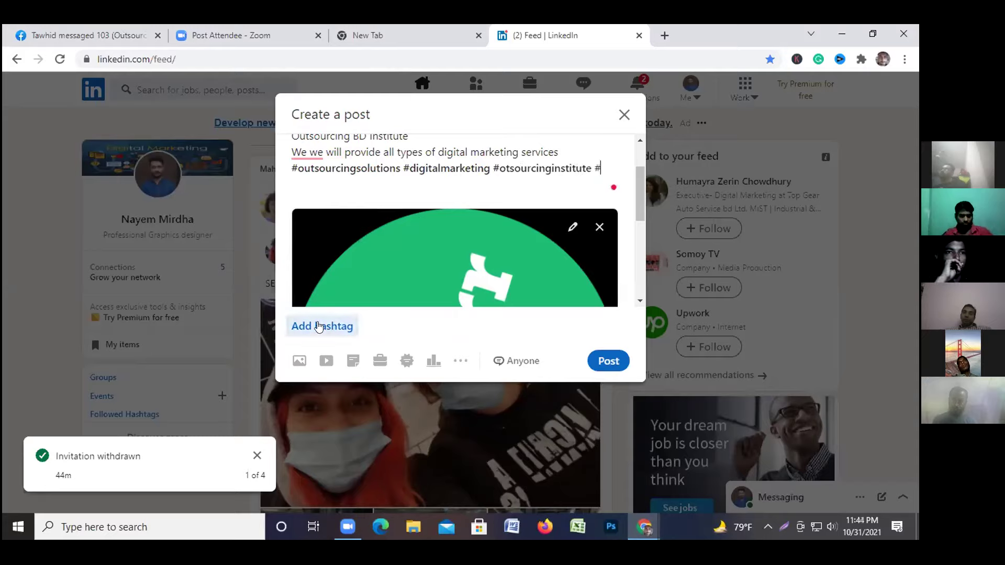
pyautogui.write('freelan')
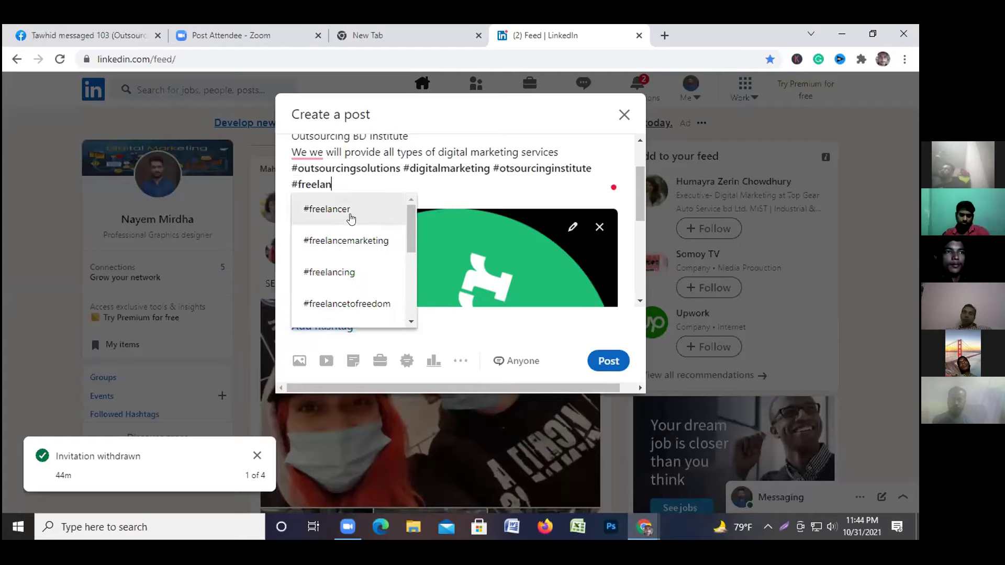
pyautogui.click(352, 216)
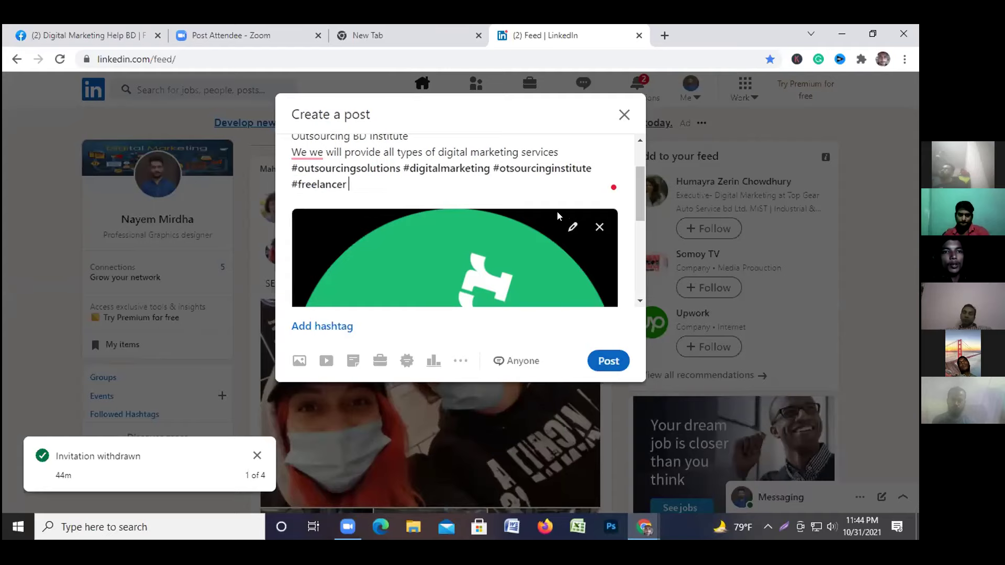
# Check the finished post's text, hashtags and image, and publish it to the feed
pyautogui.moveTo(916, 275); pyautogui.dragTo(836, 275)
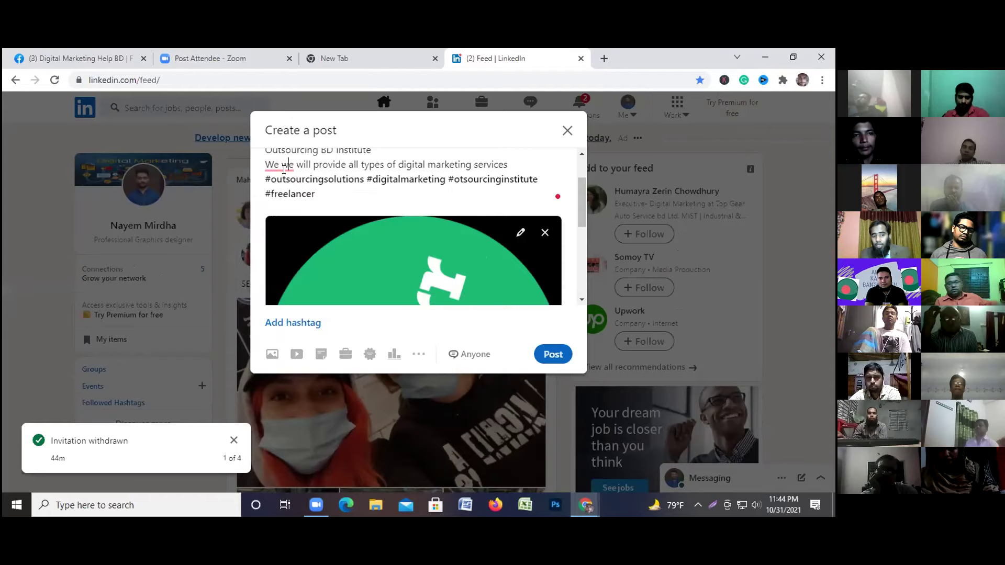
pyautogui.click(334, 193)
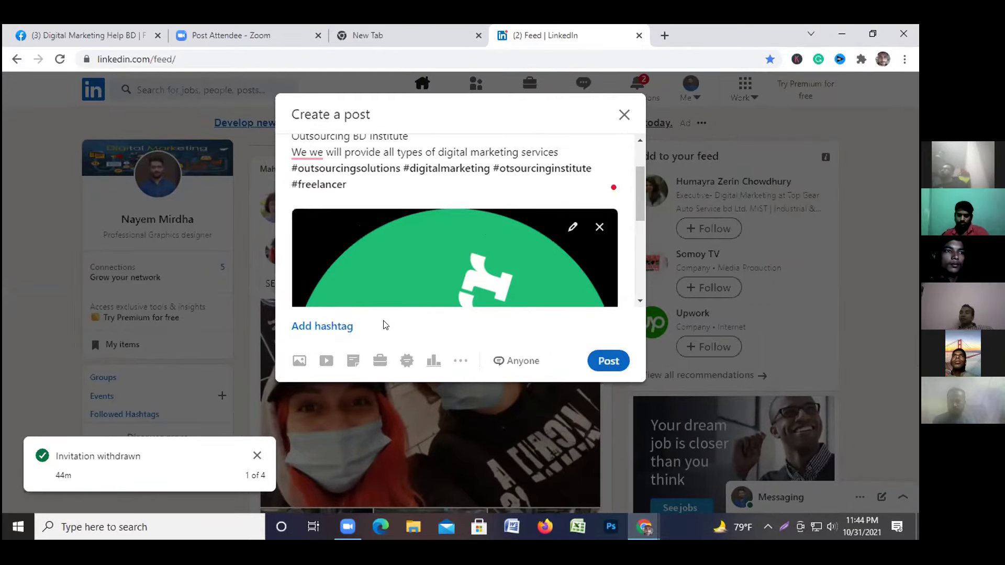
pyautogui.scroll(-2, 522, 268)
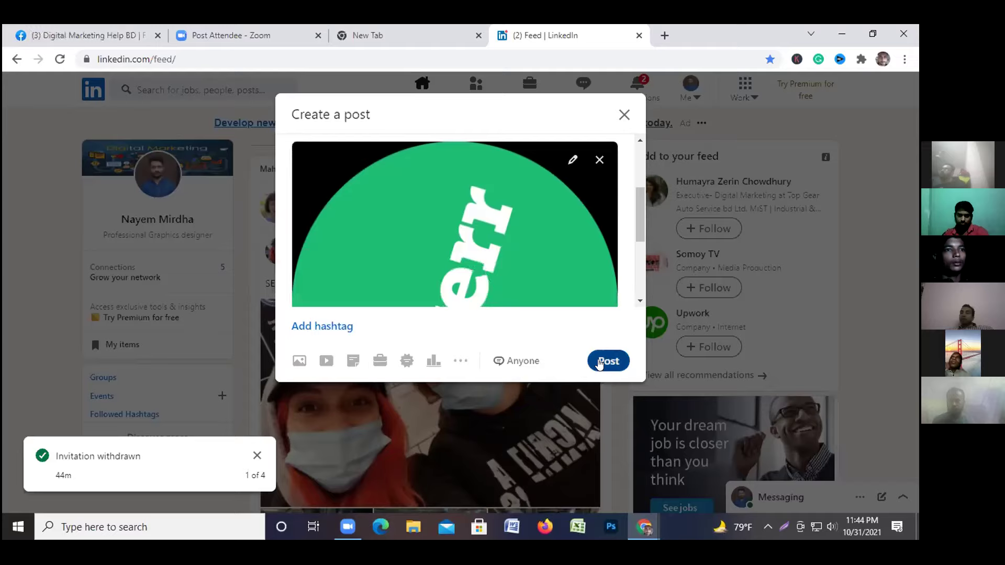
pyautogui.click(600, 362)
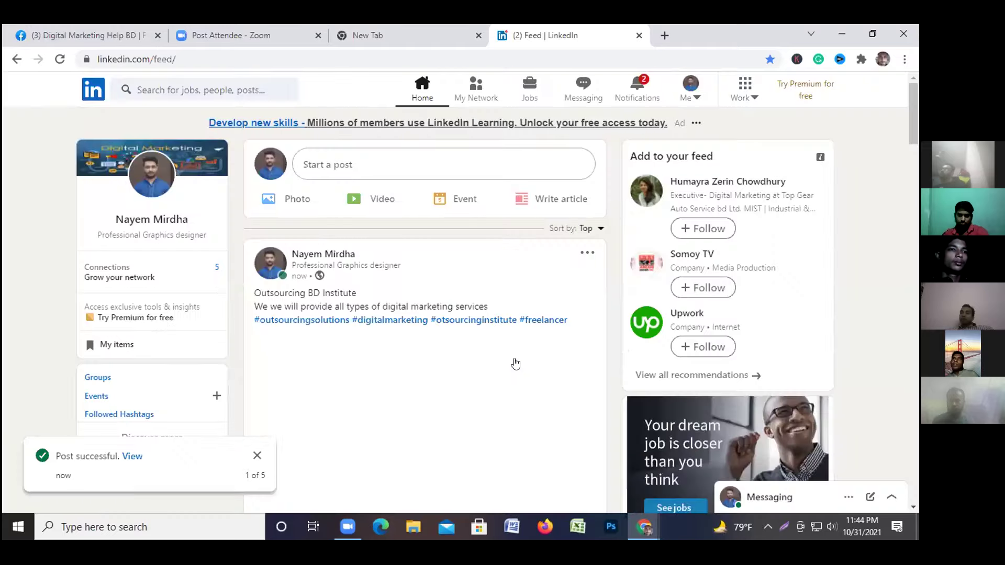
pyautogui.scroll(-5, 426, 306)
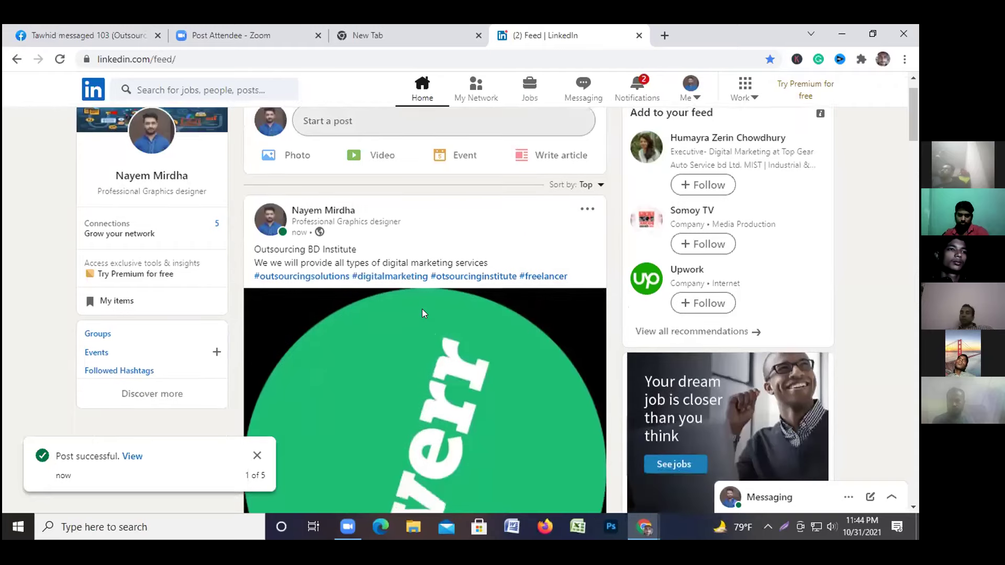
# Refresh the home feed and open the account's Posts & Activity page
pyautogui.click(442, 90)
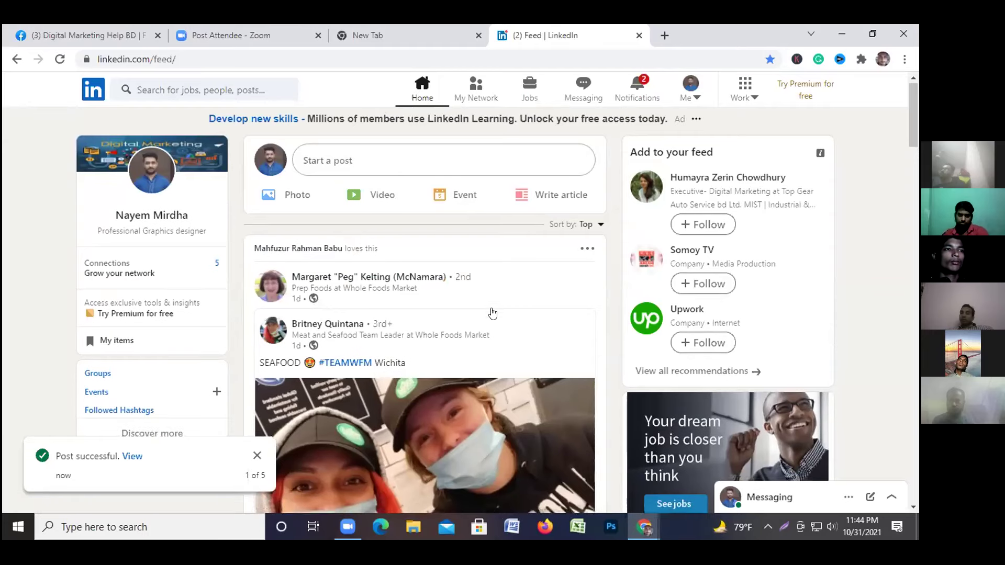
pyautogui.scroll(-1, 398, 272)
pyautogui.scroll(1, 421, 353)
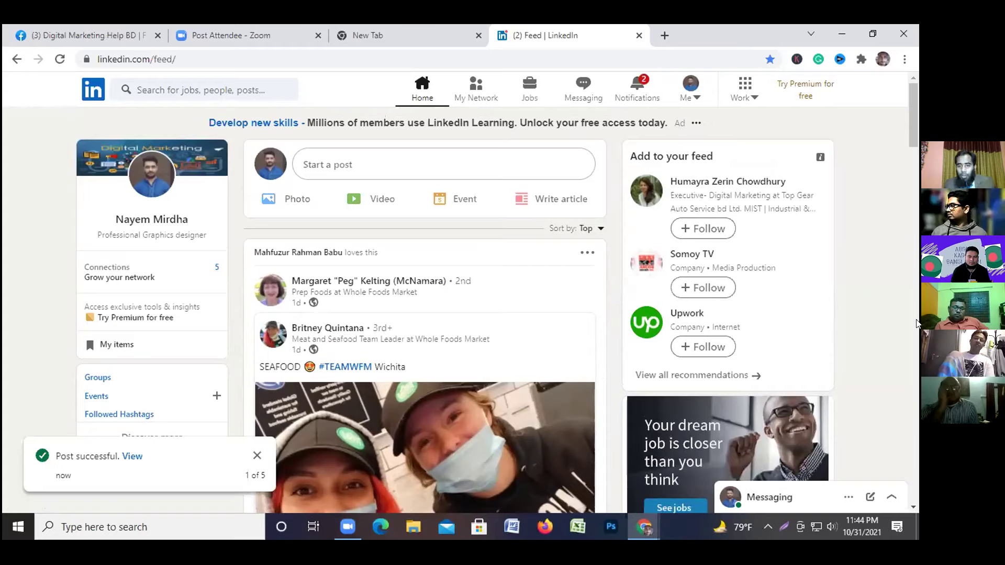
pyautogui.click(689, 85)
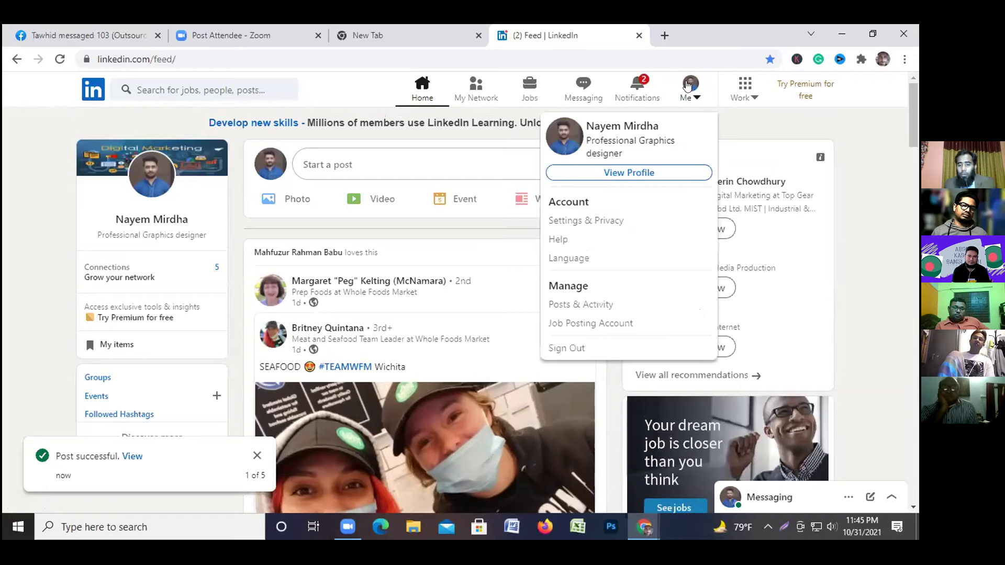
pyautogui.click(591, 304)
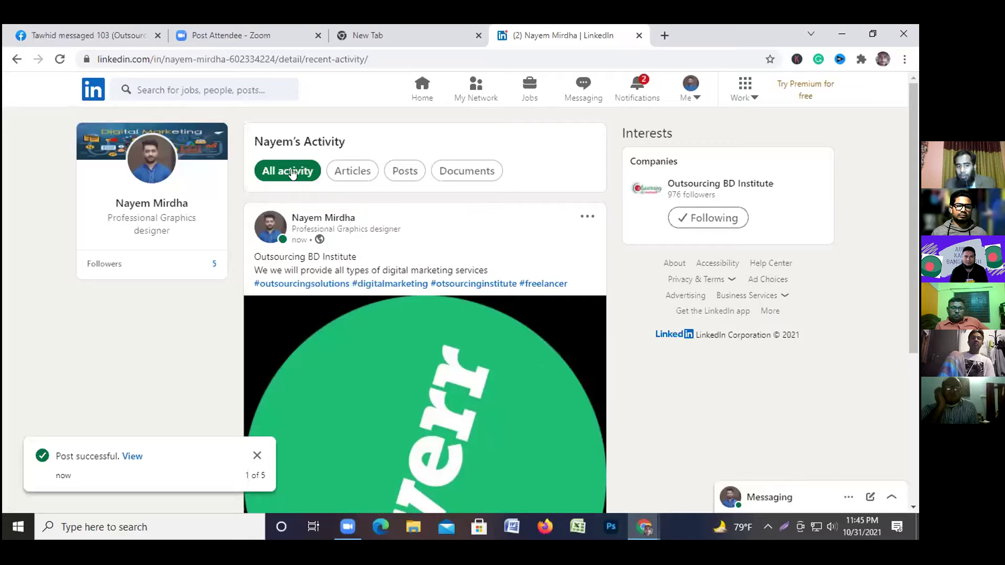
# Look through the articles, posts and documents activity categories and return to all activity
pyautogui.click(350, 171)
pyautogui.click(405, 171)
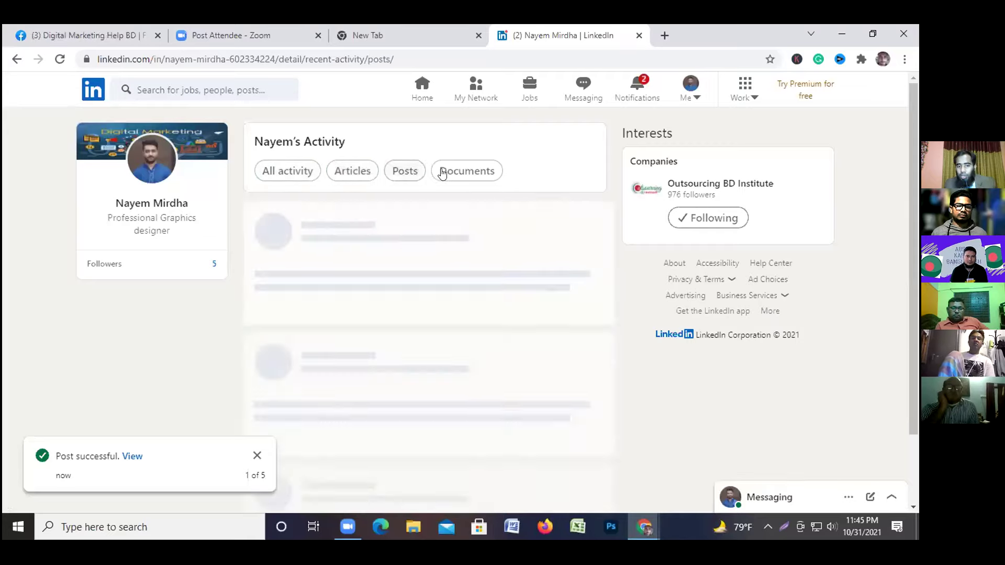
pyautogui.click(449, 173)
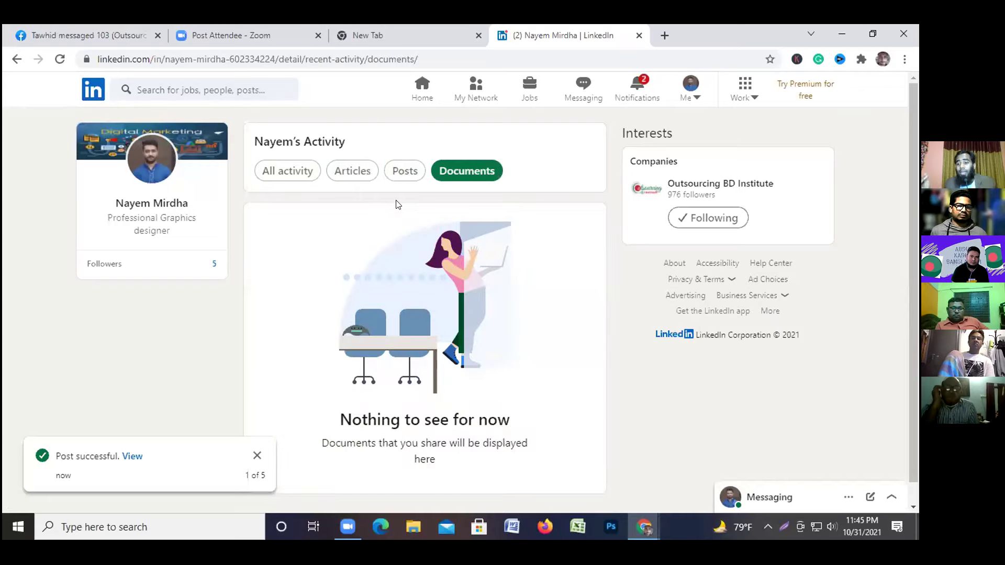
pyautogui.click(268, 172)
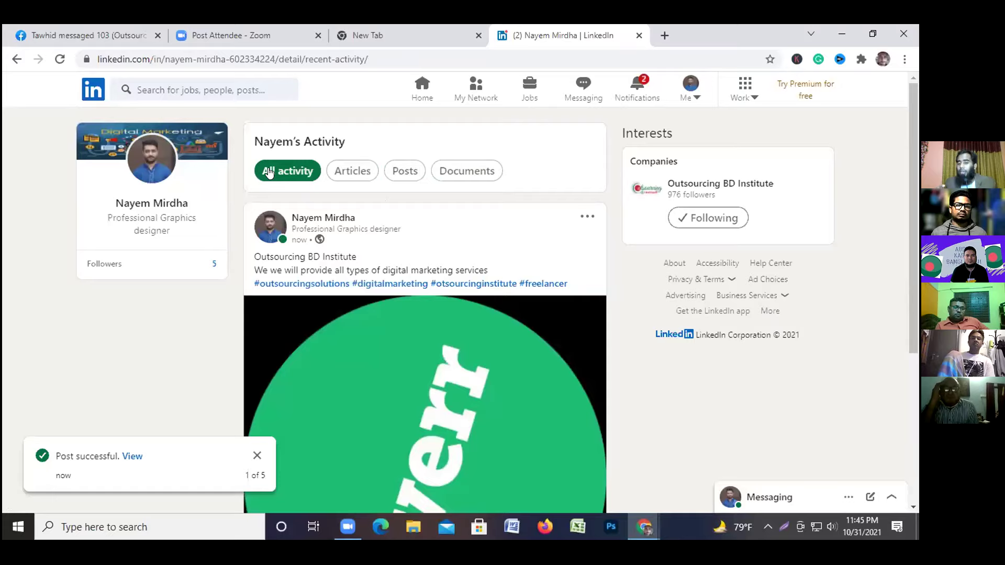
# Reopen the Posts & Activity page and review the published post under Posts, returning to all activity
pyautogui.click(690, 89)
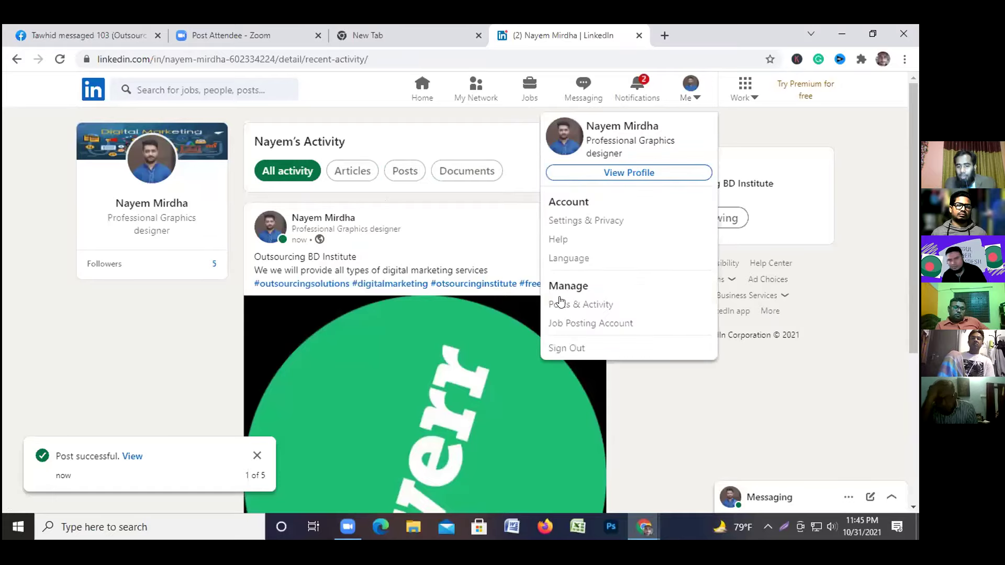
pyautogui.click(580, 309)
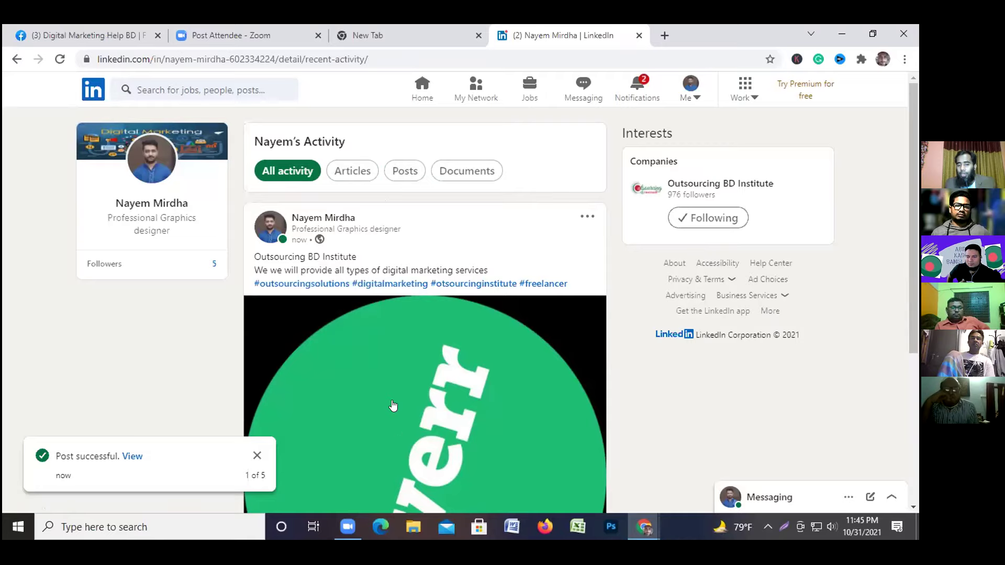
pyautogui.click(404, 172)
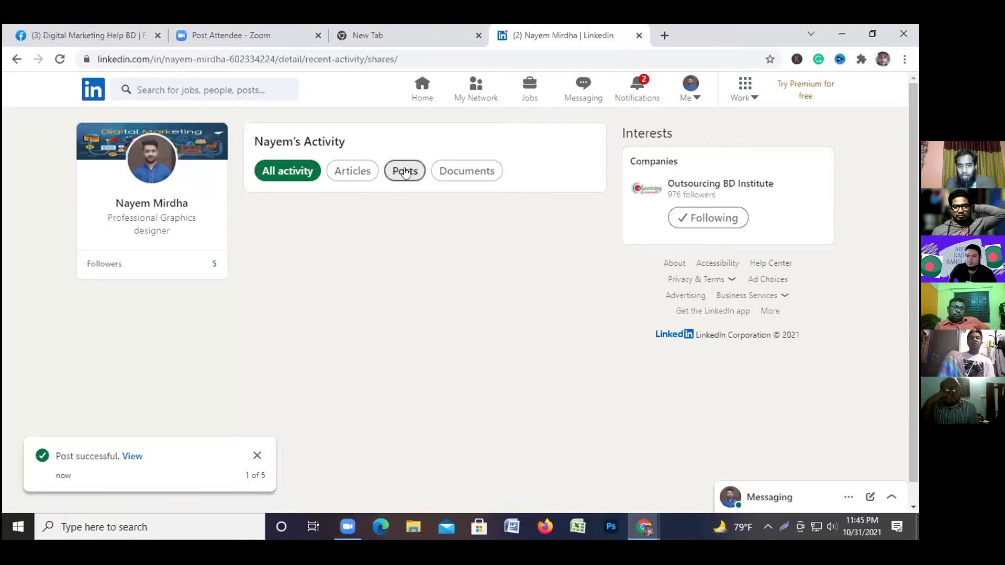
pyautogui.scroll(-5, 432, 312)
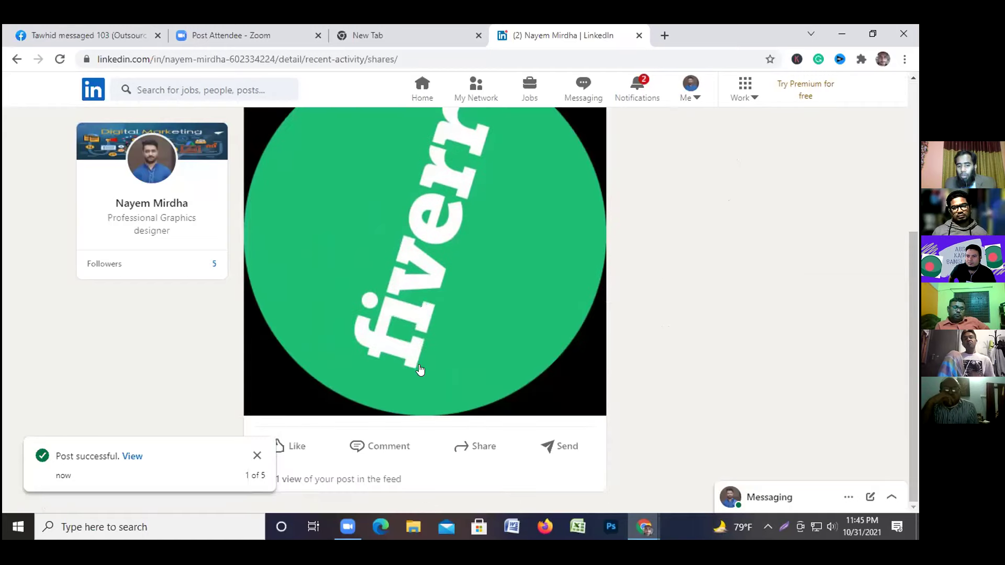
pyautogui.scroll(5, 408, 319)
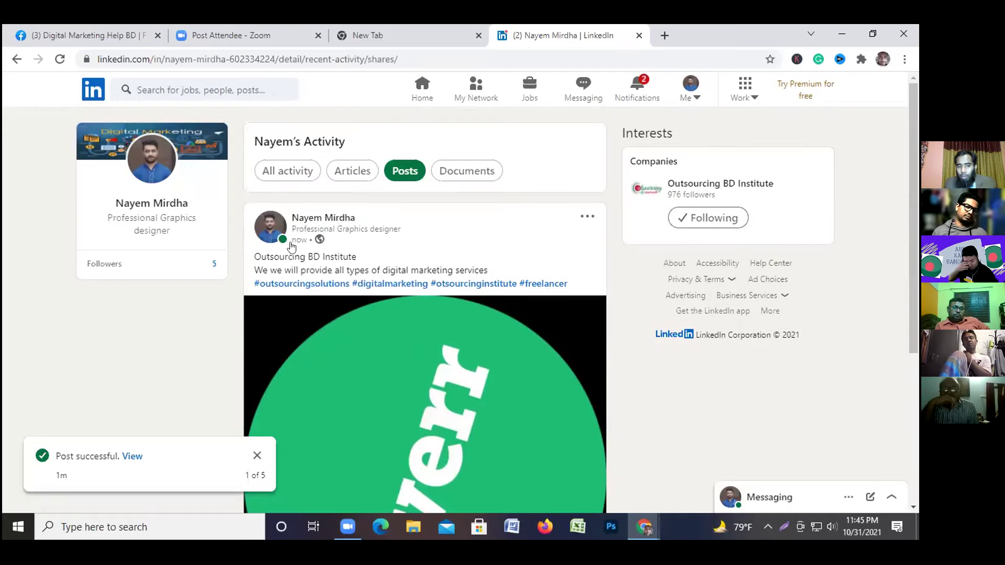
pyautogui.click(276, 173)
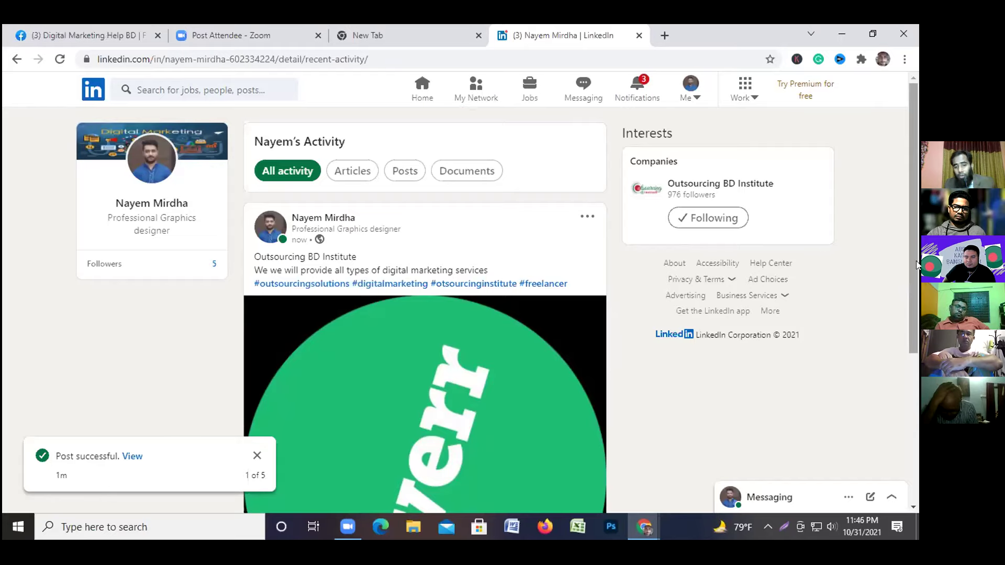
pyautogui.moveTo(916, 261); pyautogui.dragTo(750, 269)
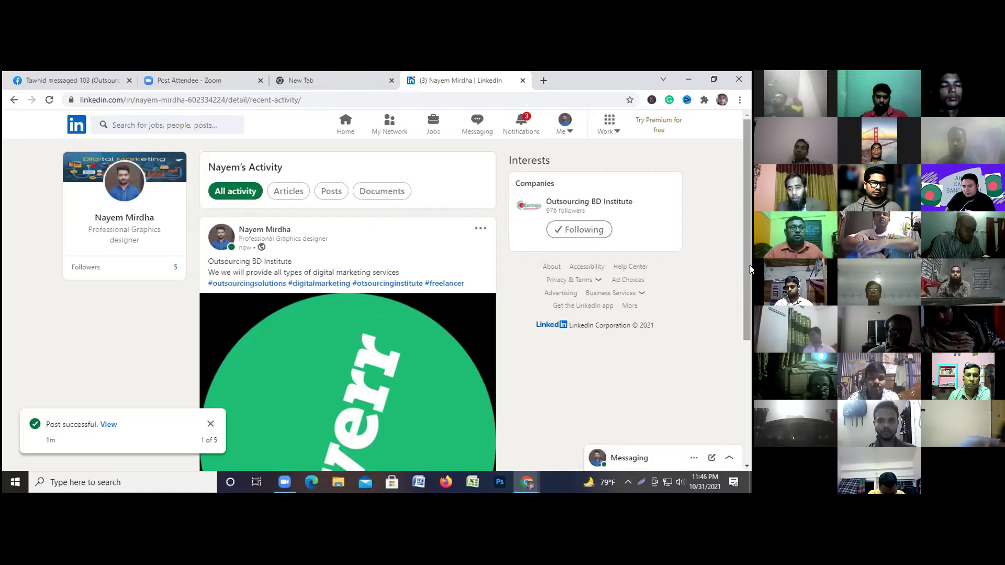
pyautogui.moveTo(750, 268); pyautogui.dragTo(917, 264)
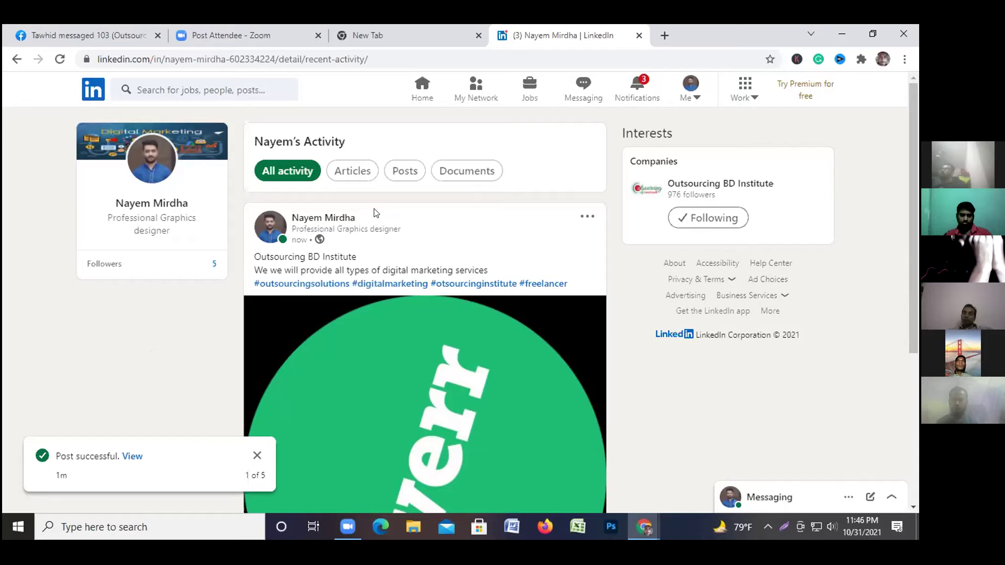
# Filter the activity to posts only and look over the published post from text to image
pyautogui.click(397, 171)
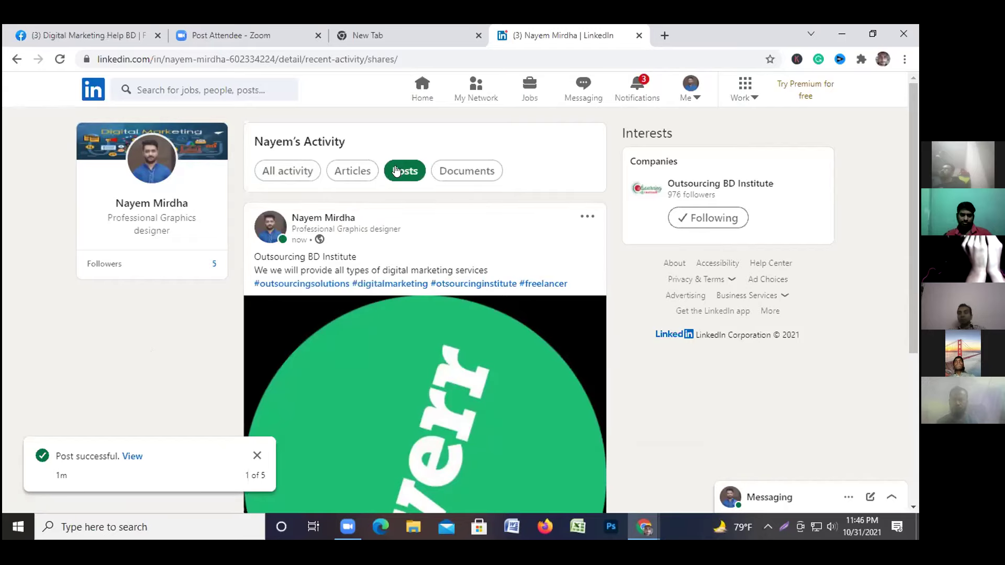
pyautogui.scroll(-5, 442, 377)
pyautogui.scroll(5, 433, 476)
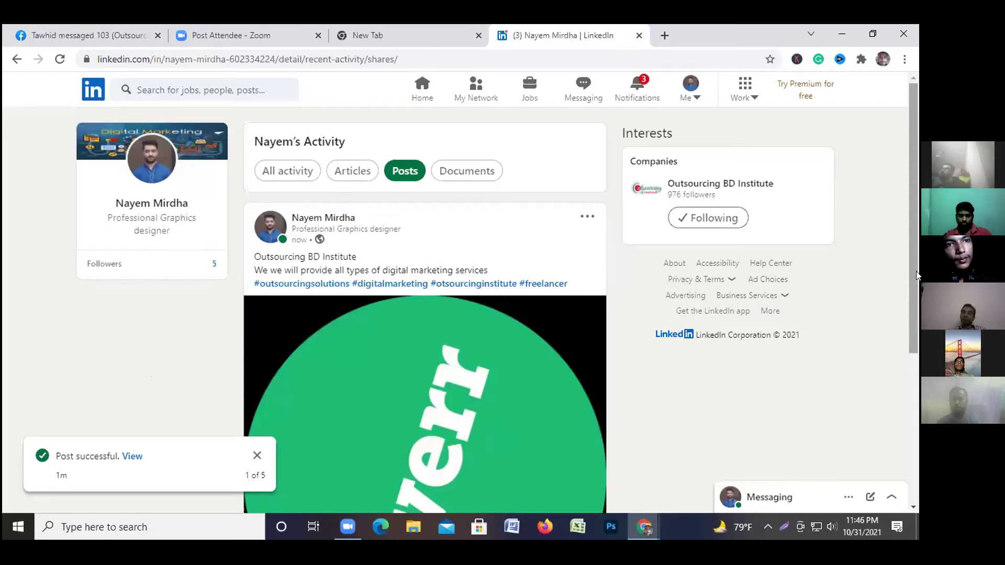
pyautogui.moveTo(916, 271); pyautogui.dragTo(750, 273)
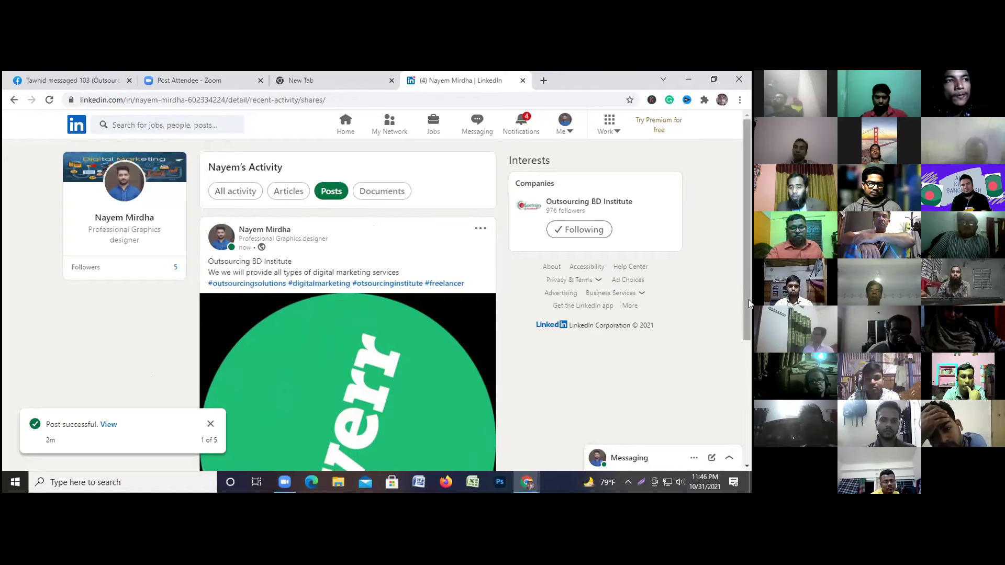
pyautogui.moveTo(749, 300); pyautogui.dragTo(920, 300)
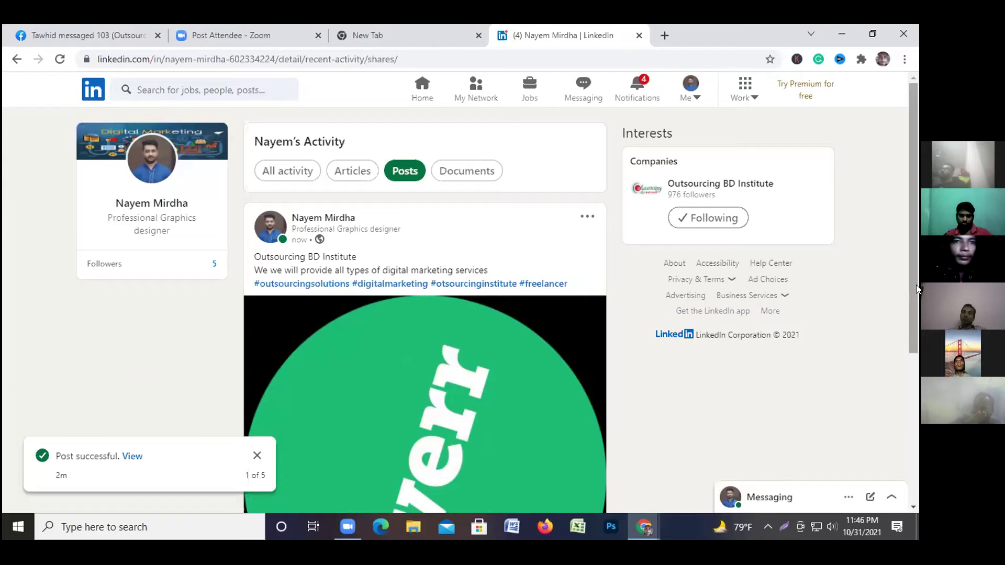
pyautogui.moveTo(917, 285); pyautogui.dragTo(834, 288)
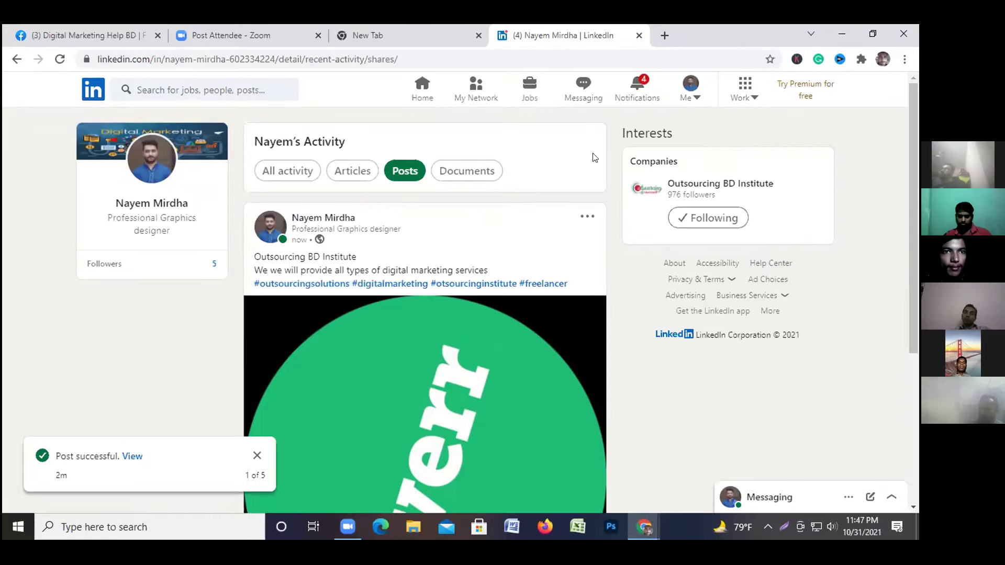
# Return to the home feed, view the video file selection for a new post, and close it without choosing a file
pyautogui.click(422, 89)
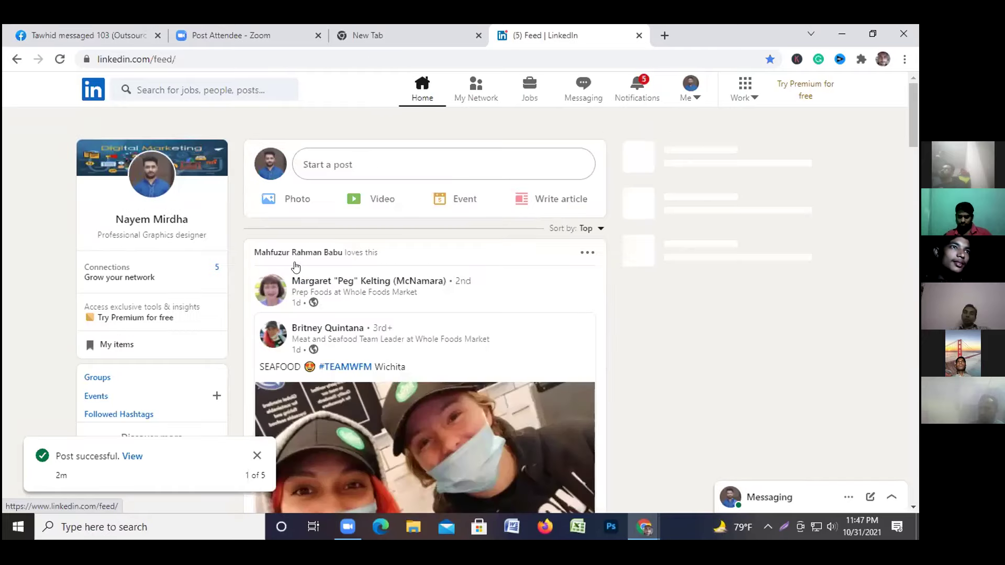
pyautogui.click(395, 167)
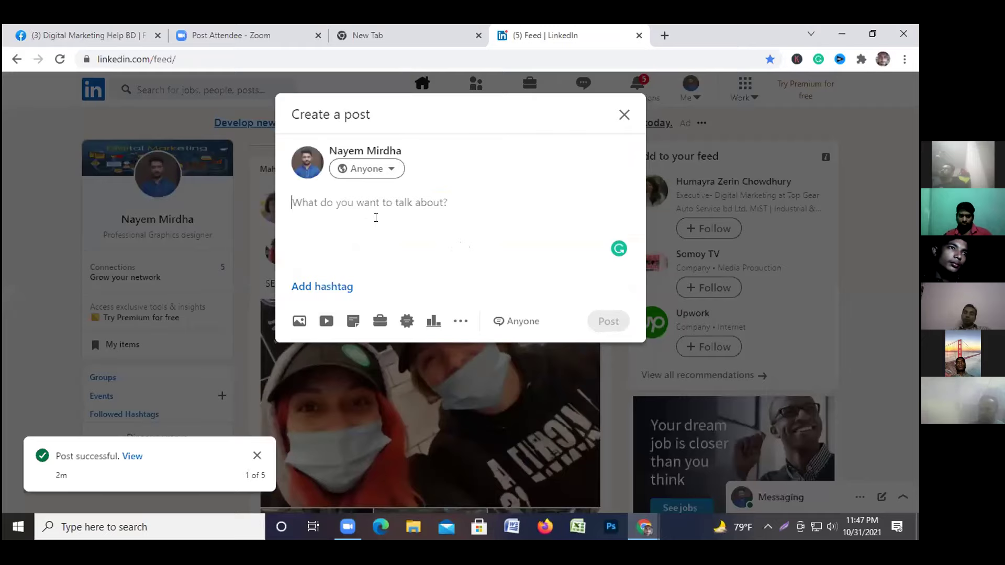
pyautogui.click(321, 321)
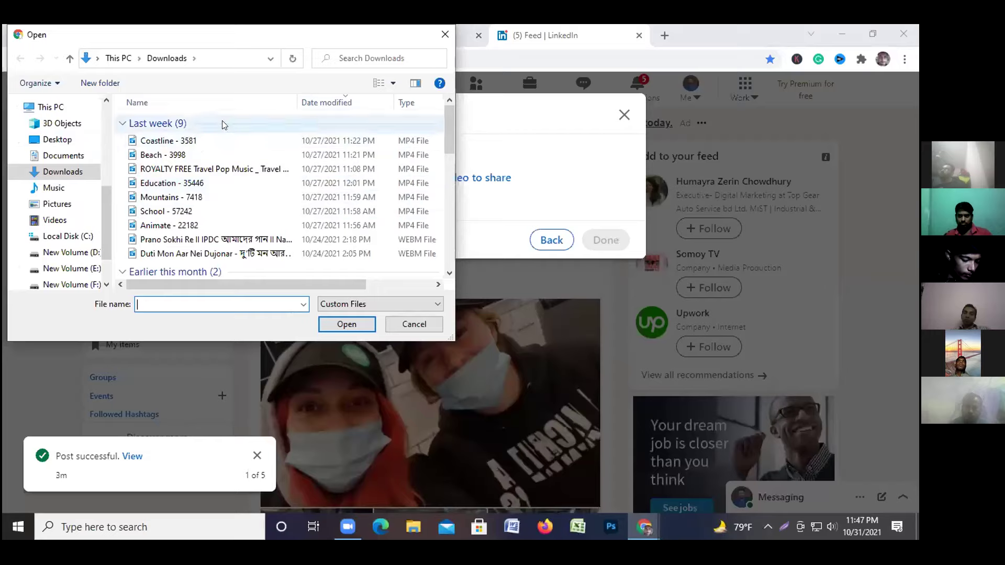
pyautogui.click(443, 34)
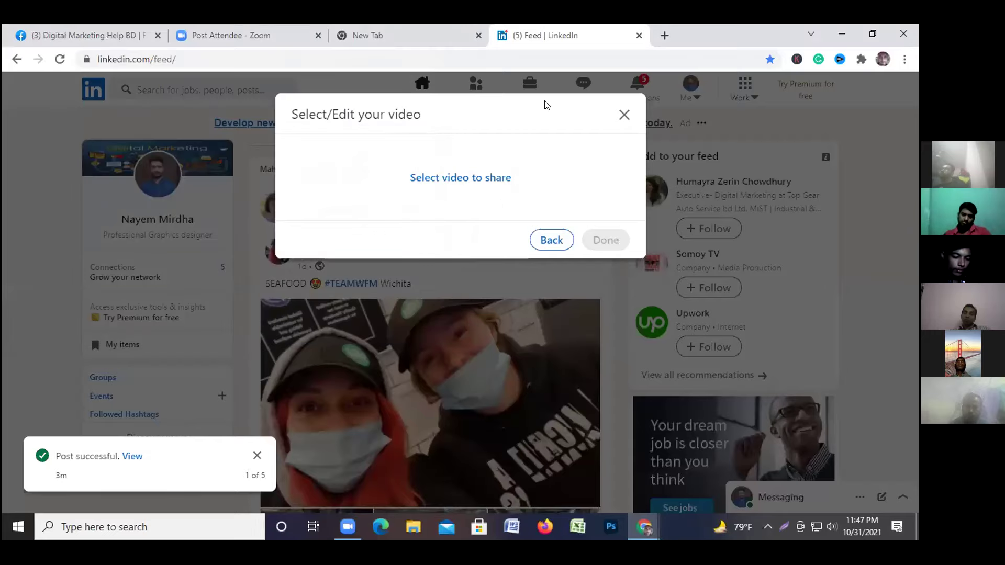
pyautogui.click(621, 114)
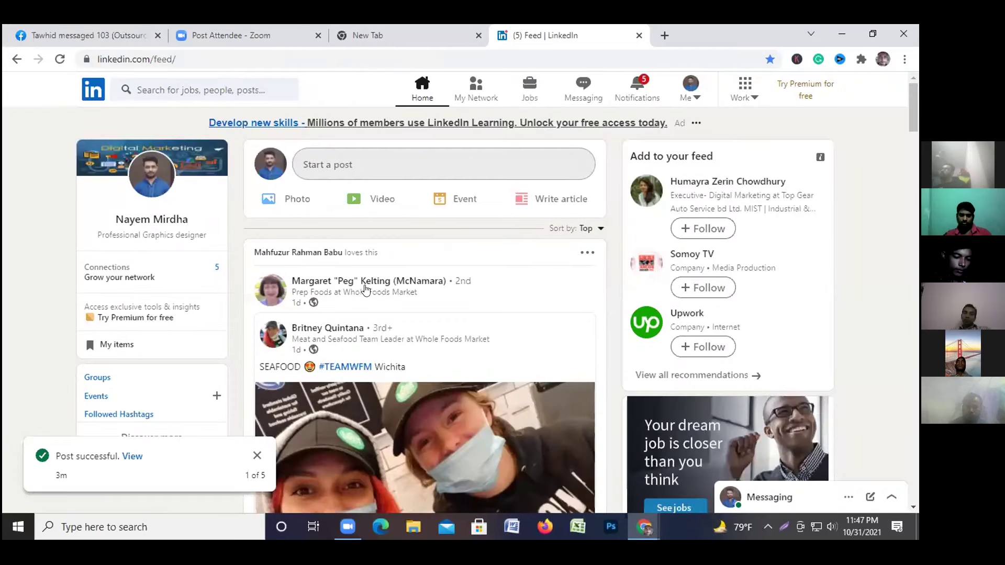
# Start a new blank post and view its video upload option, returning to the draft without selecting a file
pyautogui.click(380, 164)
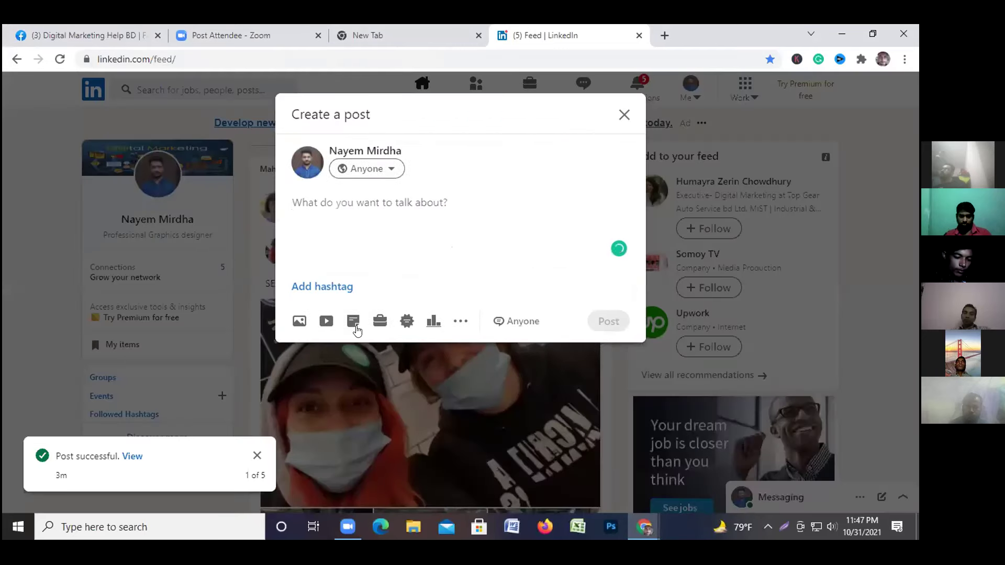
pyautogui.click(327, 321)
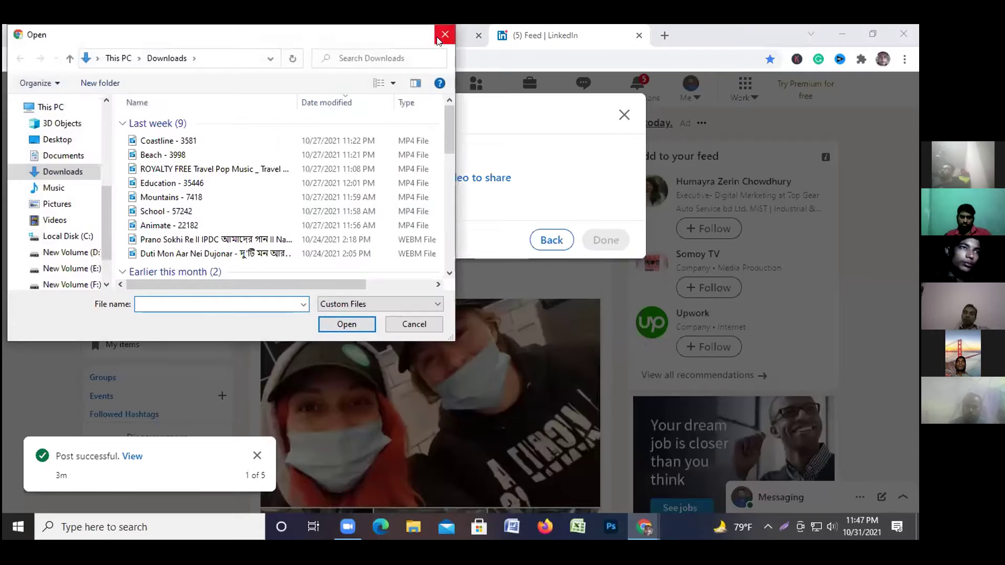
pyautogui.click(438, 40)
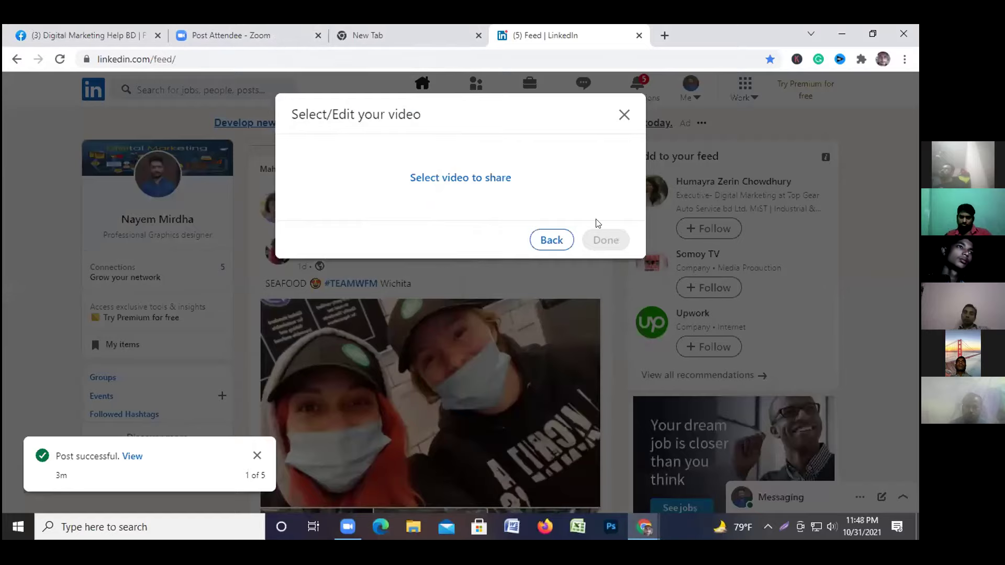
pyautogui.click(551, 239)
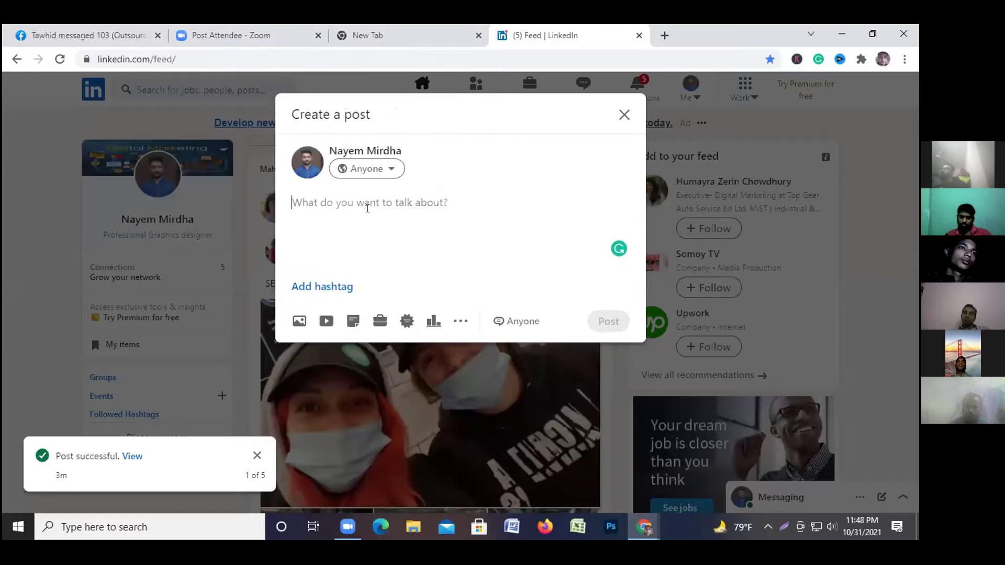
# Search Google in a new browser tab for "outsourcing bd institute by golzer" and open the first YouTube video result, pausing its playback
pyautogui.click(665, 36)
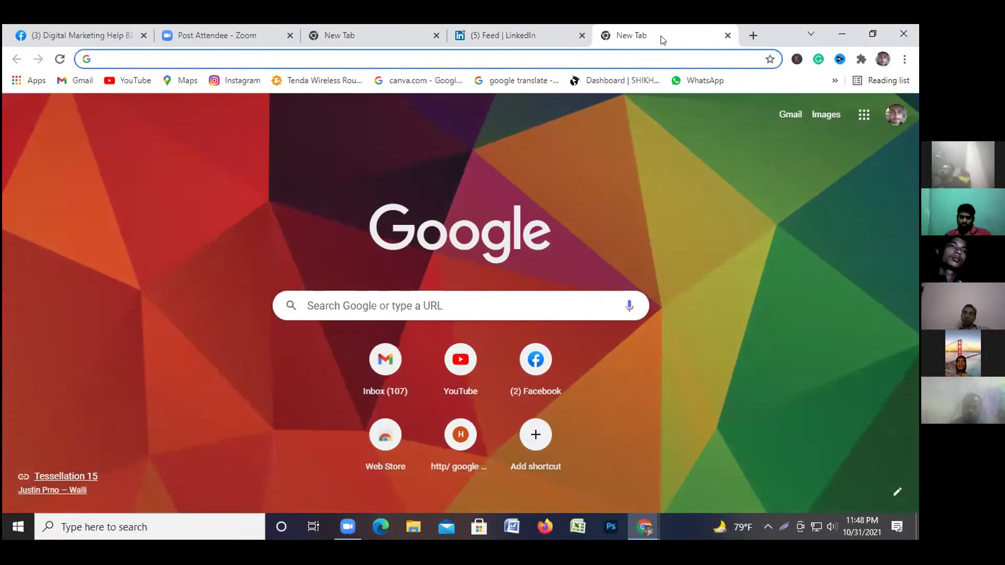
pyautogui.write('outs')
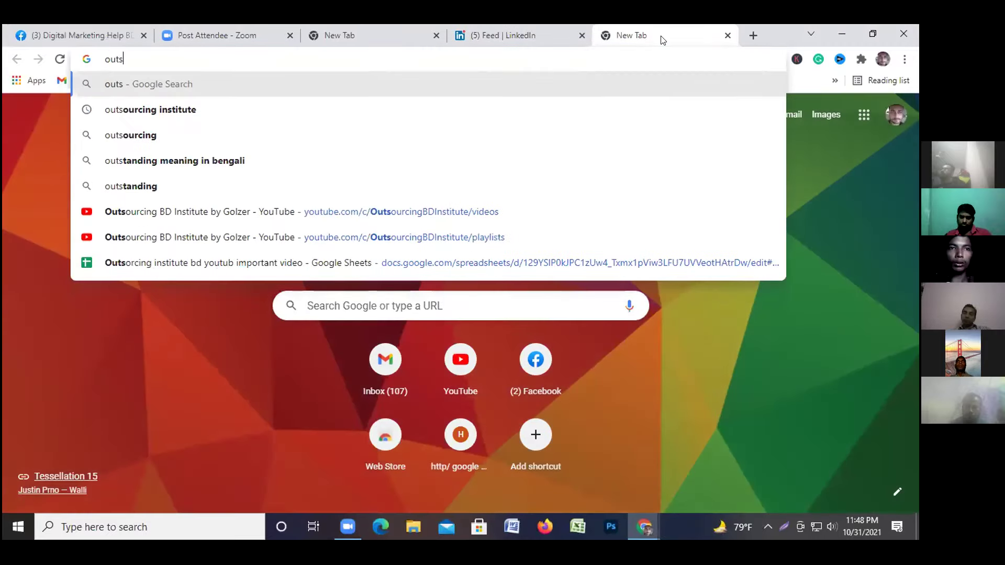
pyautogui.write('ourcing bd ')
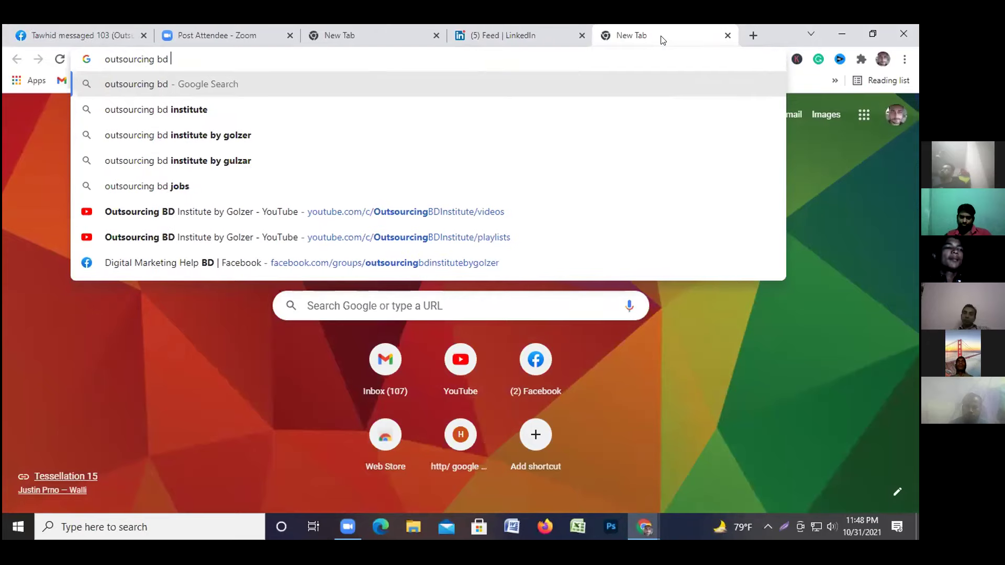
pyautogui.write('institute by g')
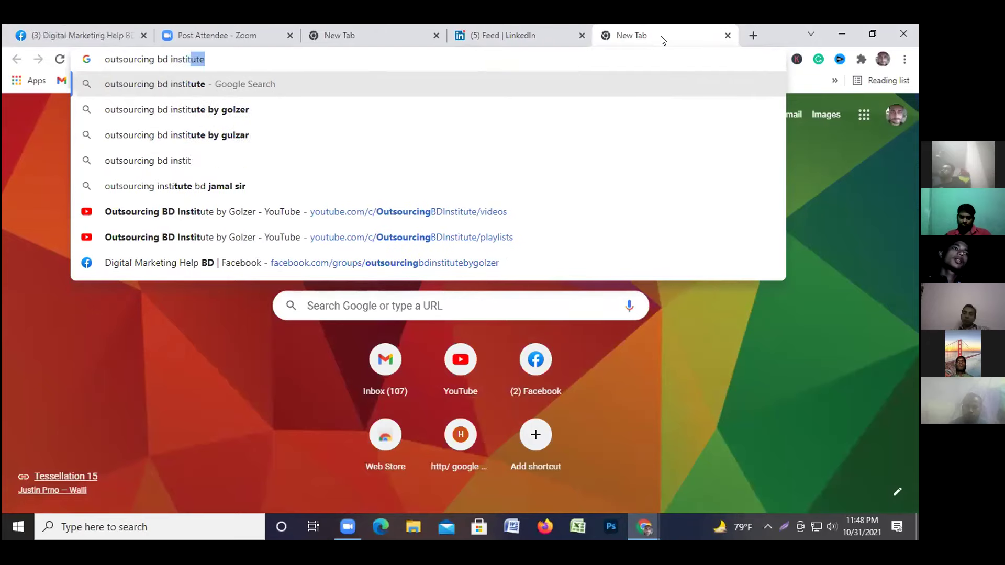
pyautogui.write('olzer')
pyautogui.press('Return')
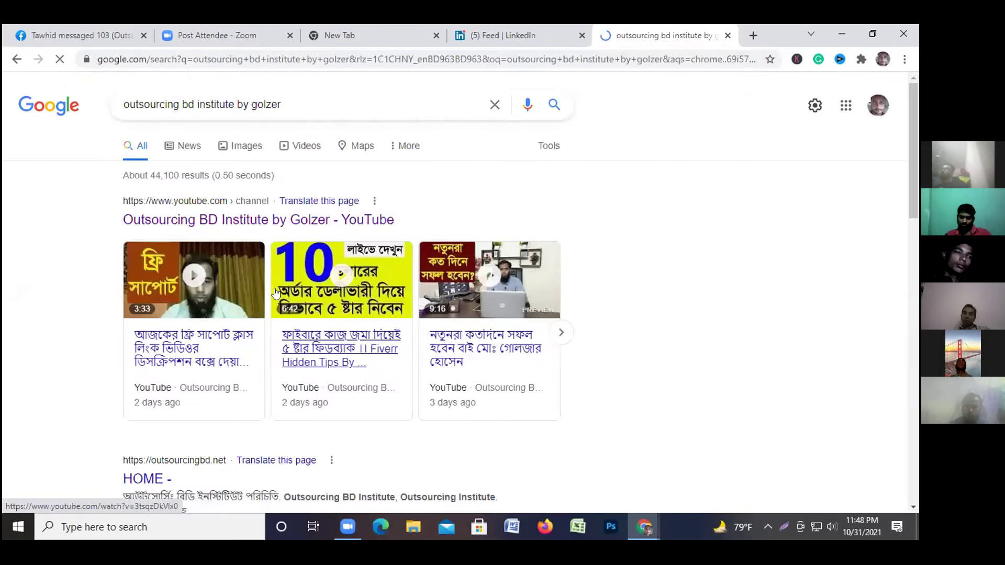
pyautogui.click(192, 298)
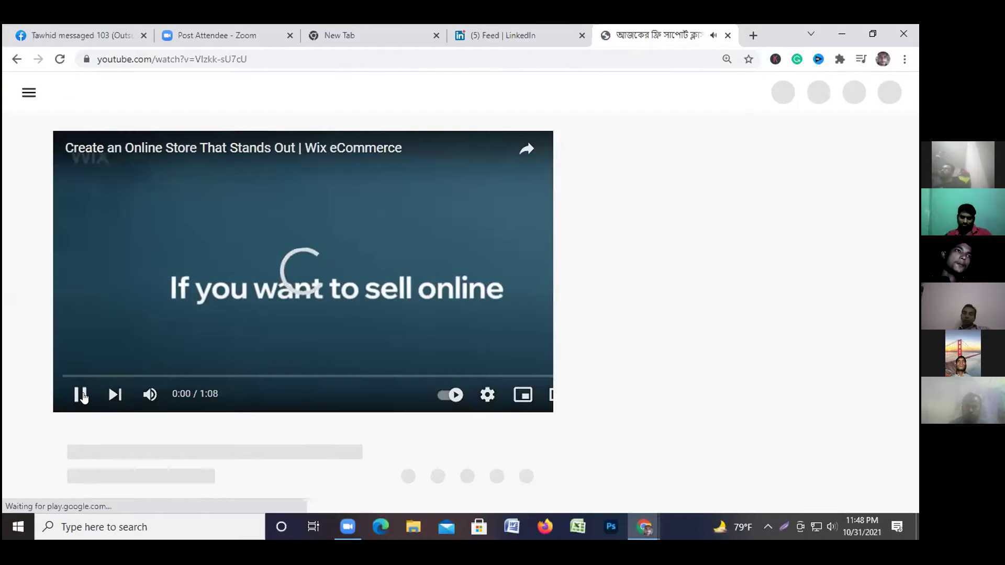
pyautogui.click(83, 397)
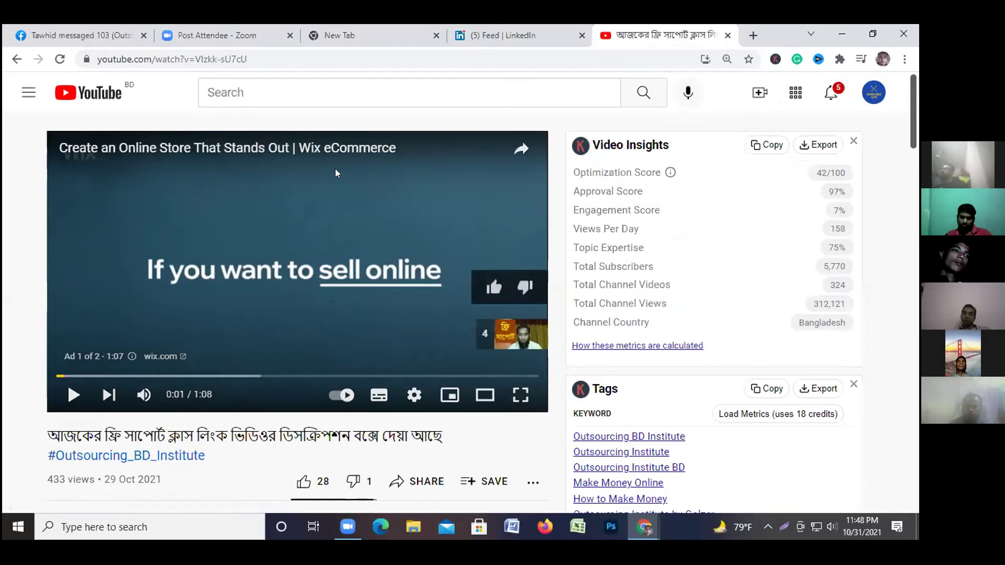
pyautogui.click(368, 56)
pyautogui.doubleClick(367, 57)
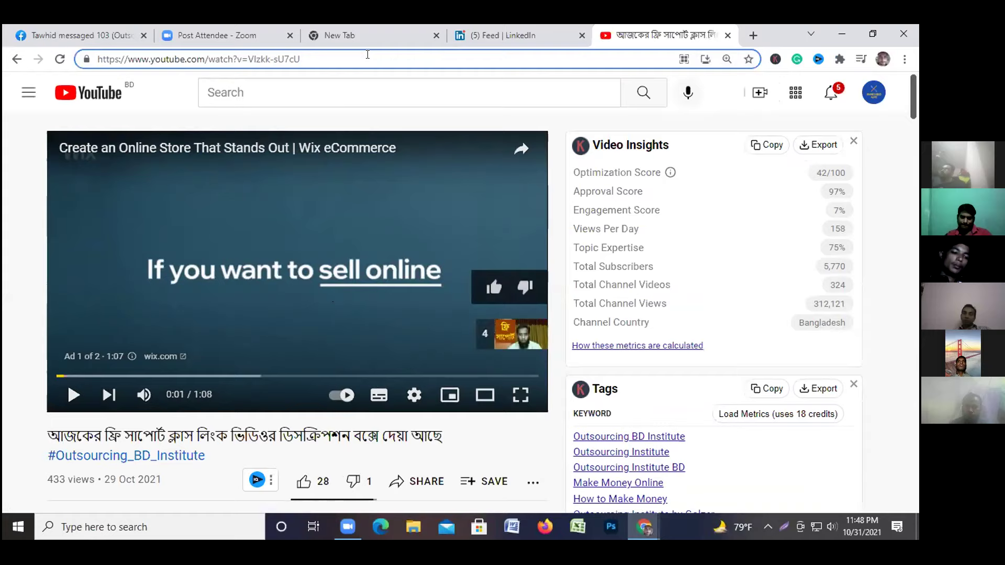
pyautogui.rightClick(315, 265)
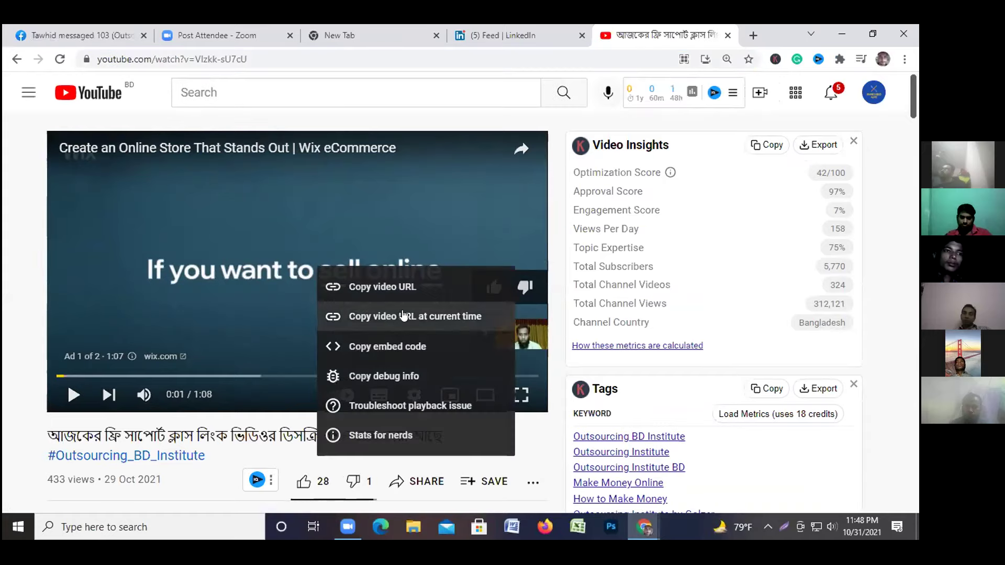
pyautogui.click(29, 347)
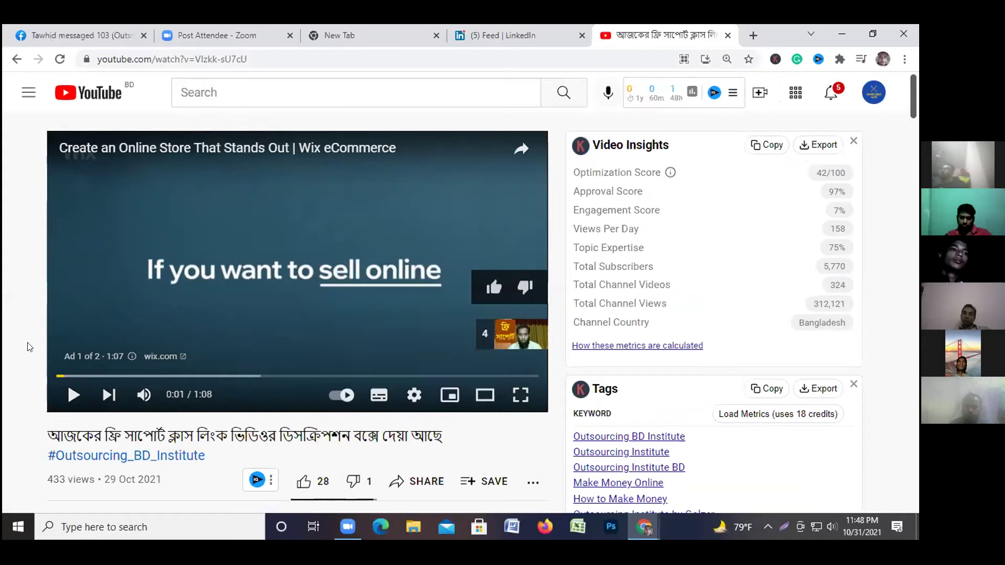
# Copy the YouTube video's share link and paste it as the text of the blank LinkedIn post draft
pyautogui.click(417, 484)
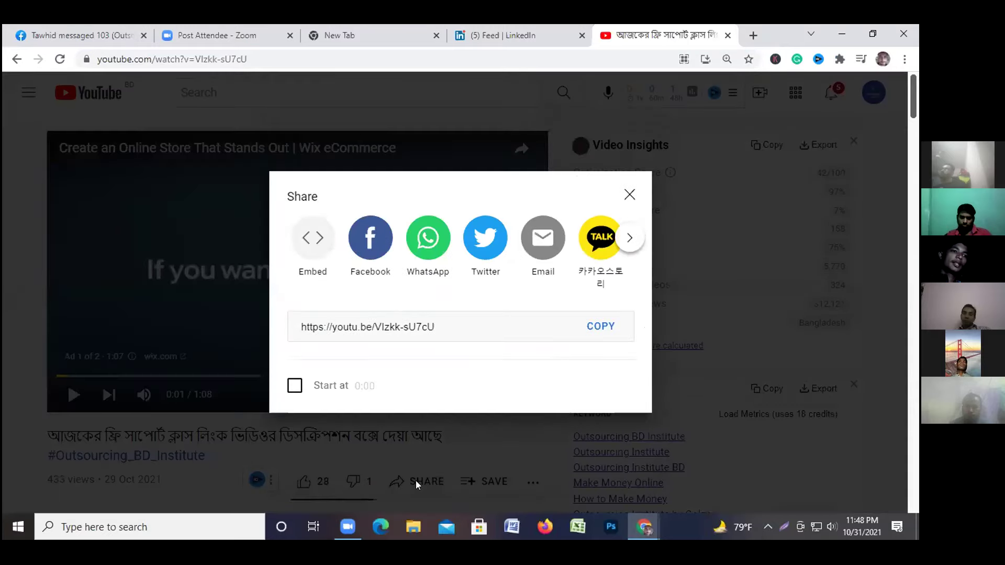
pyautogui.click(592, 325)
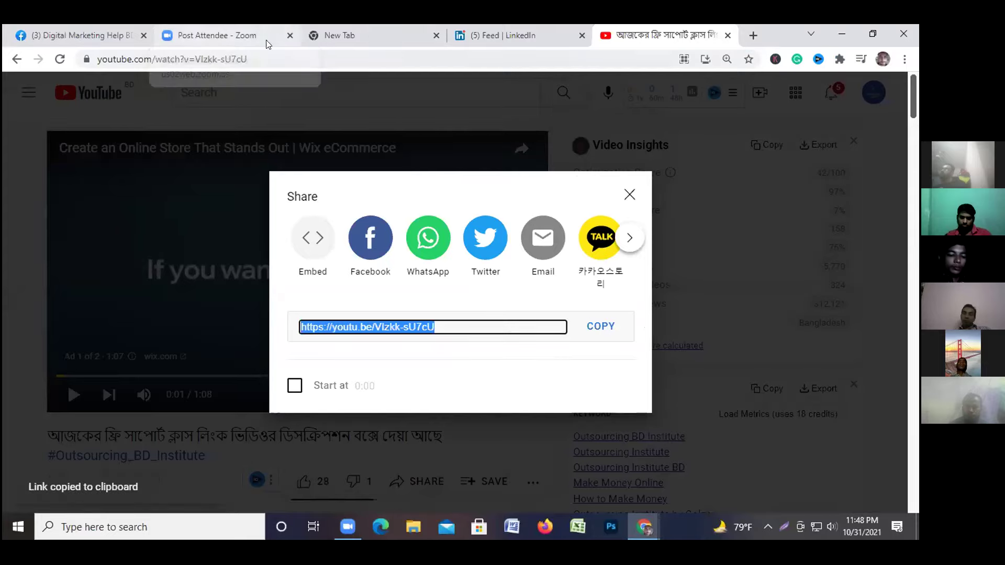
pyautogui.click(534, 32)
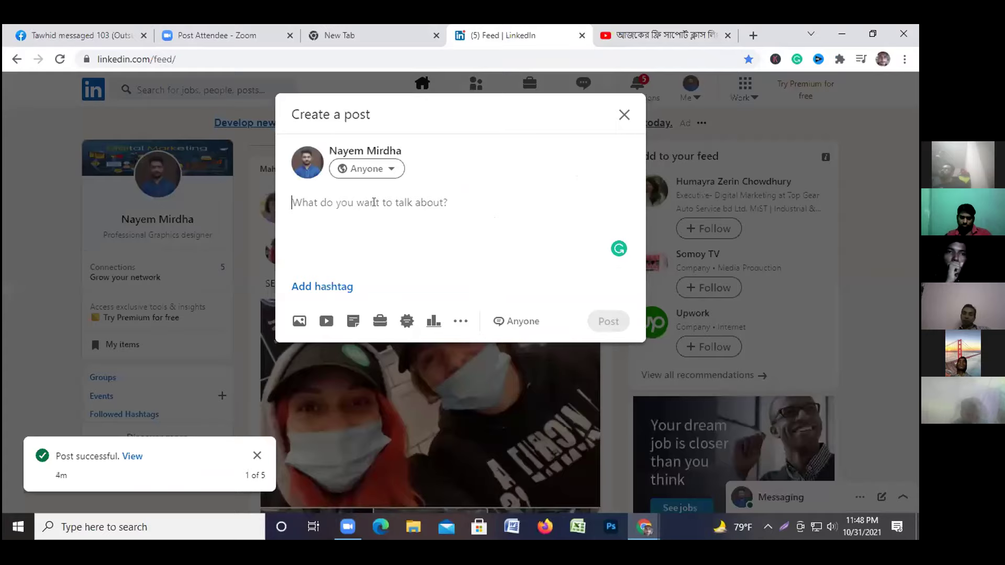
pyautogui.hotkey('ctrl', 'v')
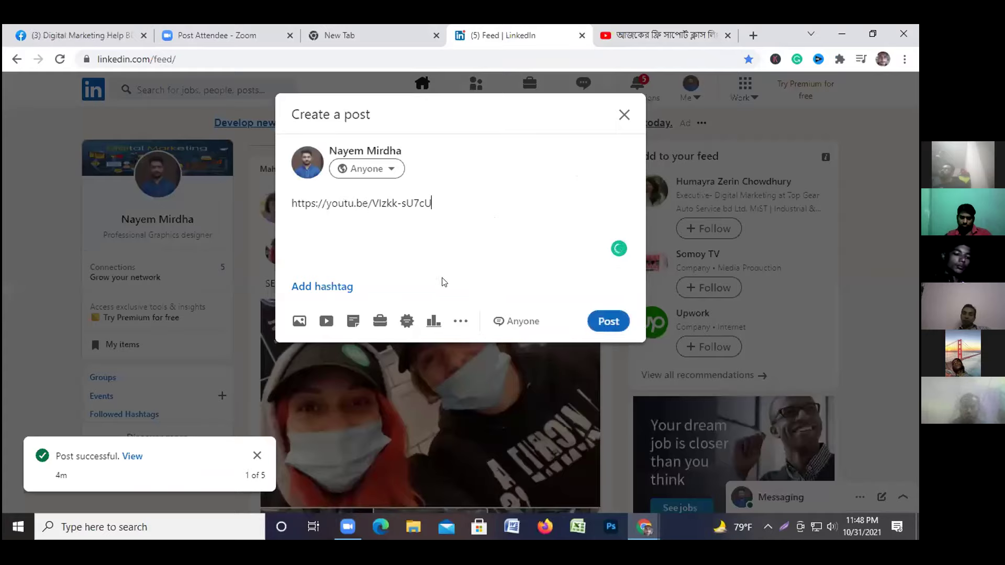